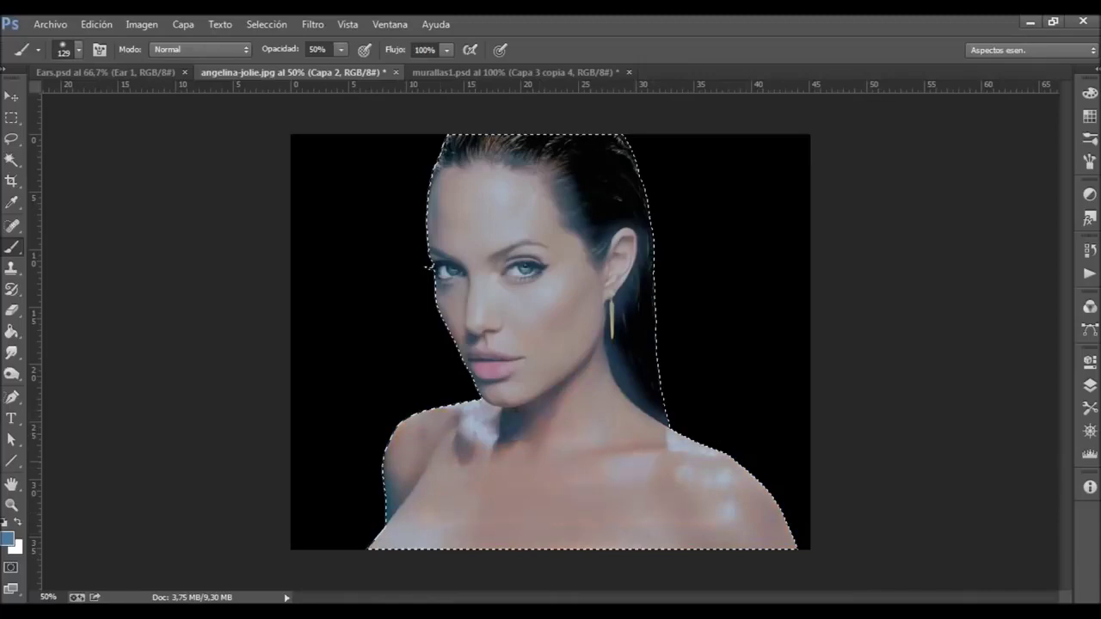
Zoom the view to 200% and set the Eraser to size 7.
click(48, 596)
text(200)
key(Return)
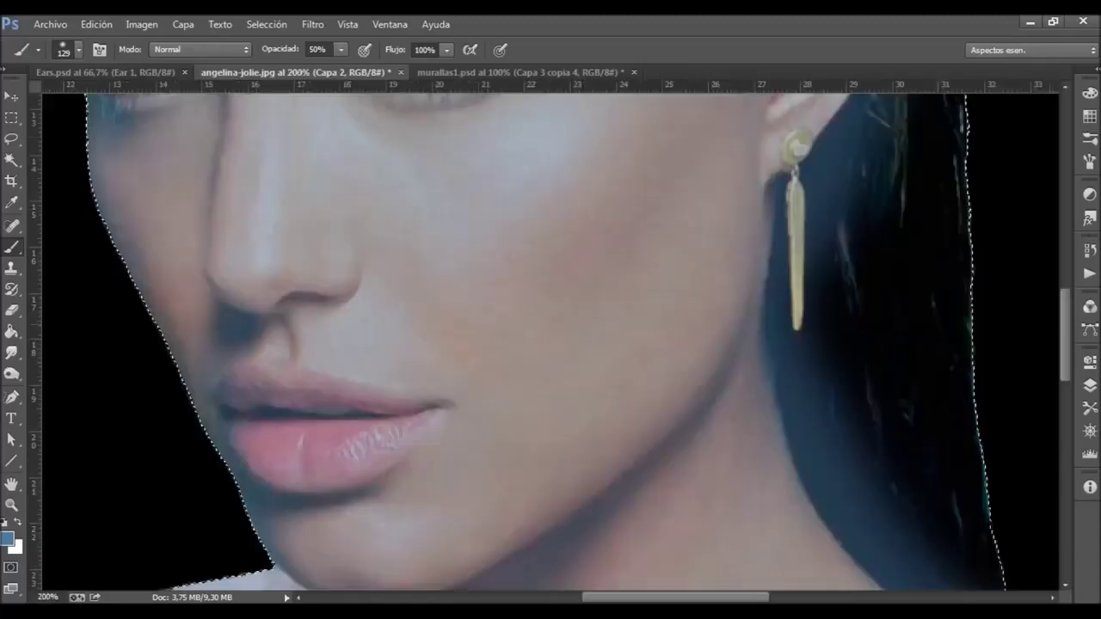
scroll(550, 344, up, 5)
key(e)
click(78, 49)
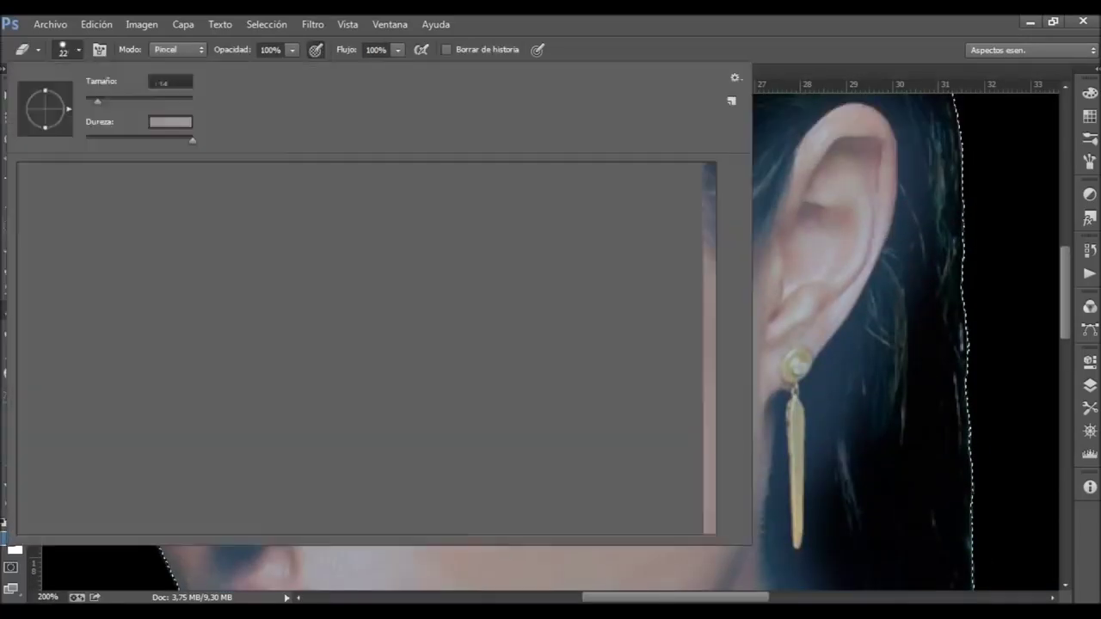
key(Escape)
click(78, 49)
text(7)
key(Return)
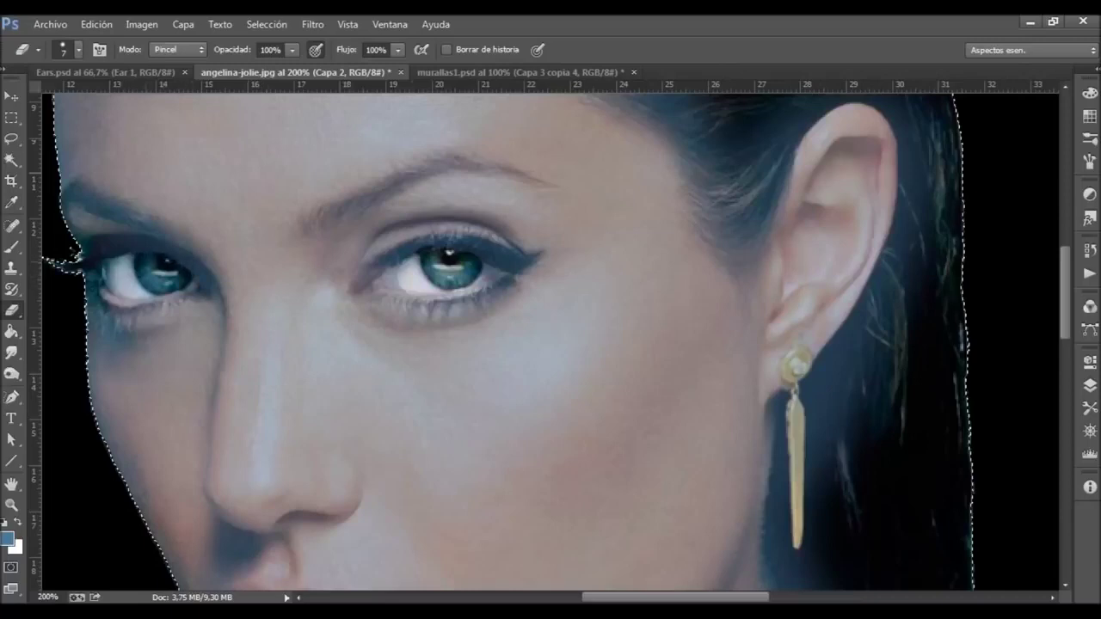
Erase the paint overlay from the right eye's inner corner.
key(r)
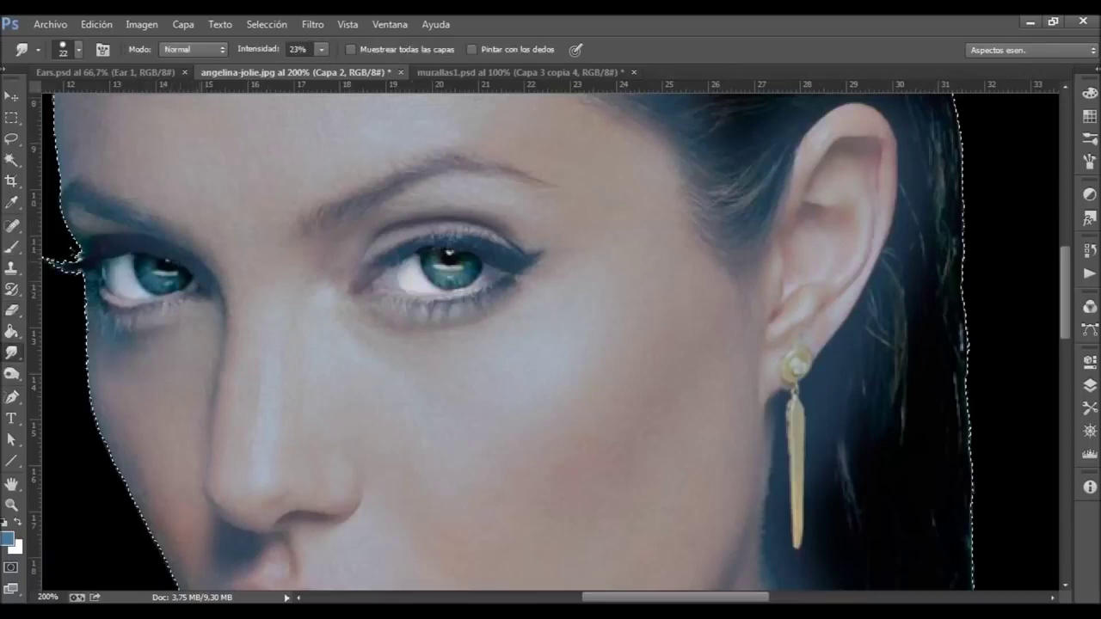
key(e)
drag(385, 273, 422, 289)
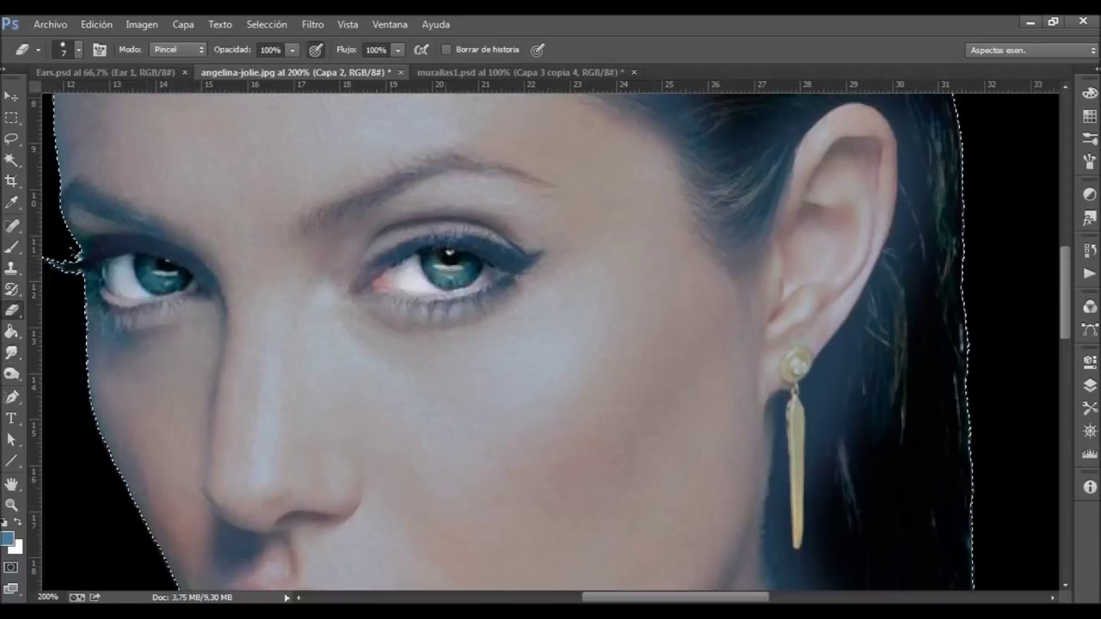
key(r)
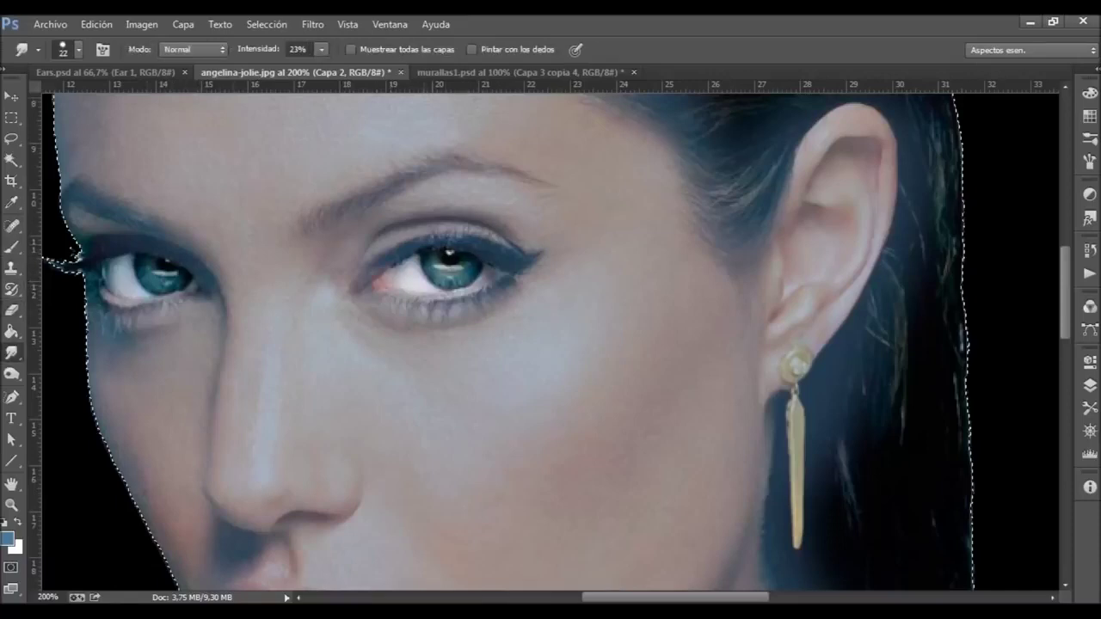
click(1090, 386)
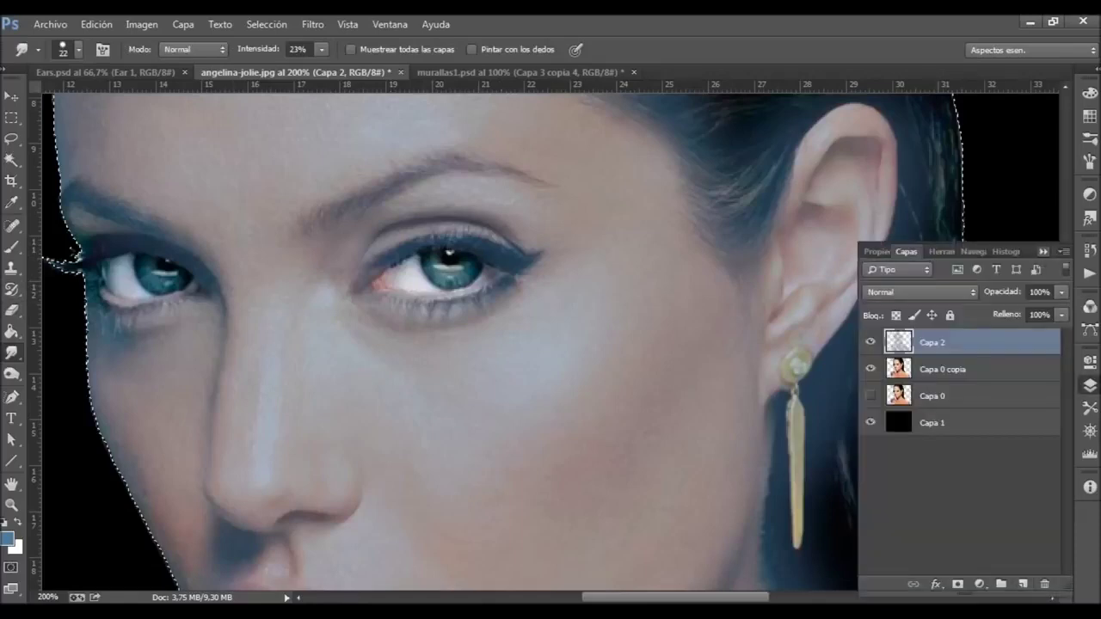
click(1043, 251)
Zoom back out to 50% and switch to the Brush.
click(48, 596)
text(50)
key(Return)
key(b)
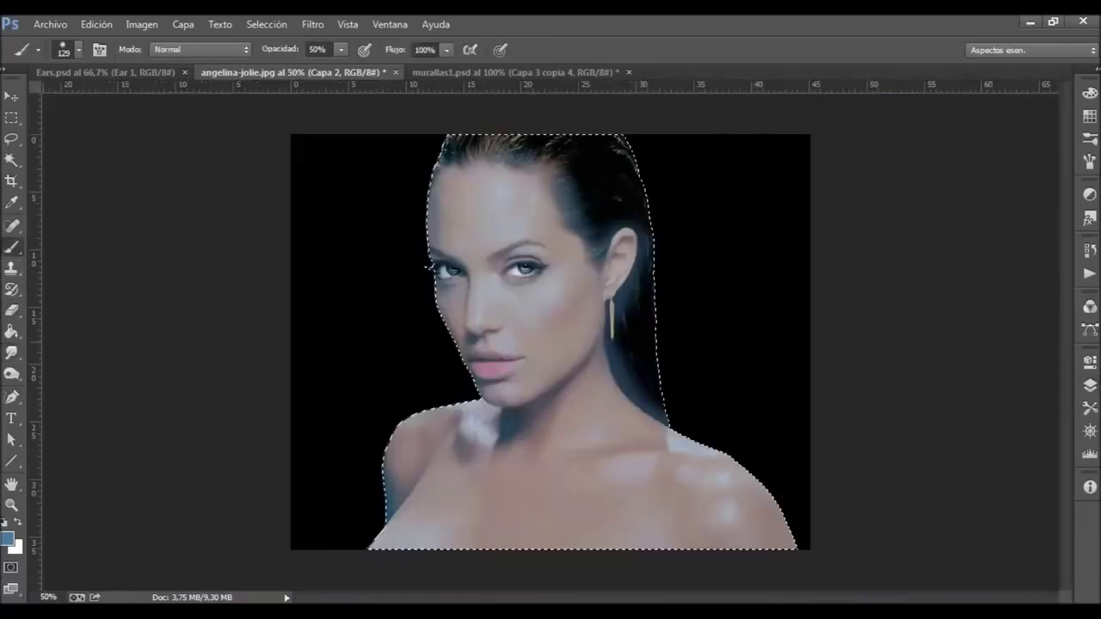
click(8, 538)
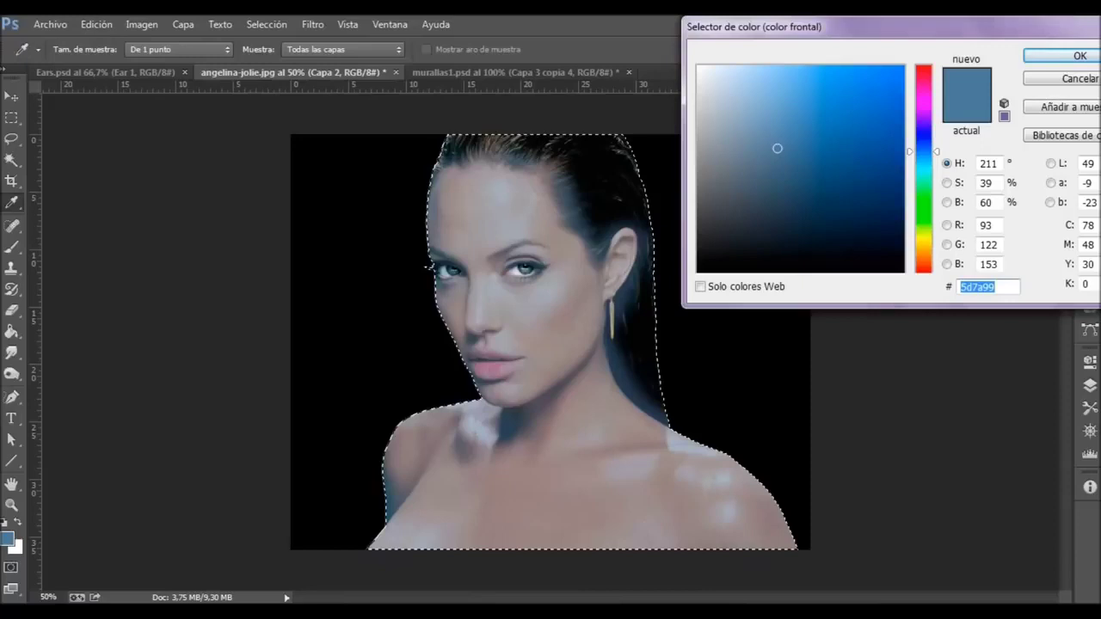
Paint the face, neck, shoulders and chest dark teal #12576a.
text(12576a)
key(Return)
mouse_move(451, 254)
mouse_down()
mouse_move(456, 180)
mouse_move(550, 228)
mouse_move(499, 284)
mouse_up()
mouse_move(550, 219)
mouse_down()
mouse_move(482, 249)
mouse_move(439, 292)
mouse_move(486, 322)
mouse_move(447, 275)
mouse_up()
mouse_move(456, 361)
mouse_down()
mouse_move(584, 353)
mouse_move(628, 429)
mouse_move(714, 447)
mouse_up()
drag(774, 512, 387, 515)
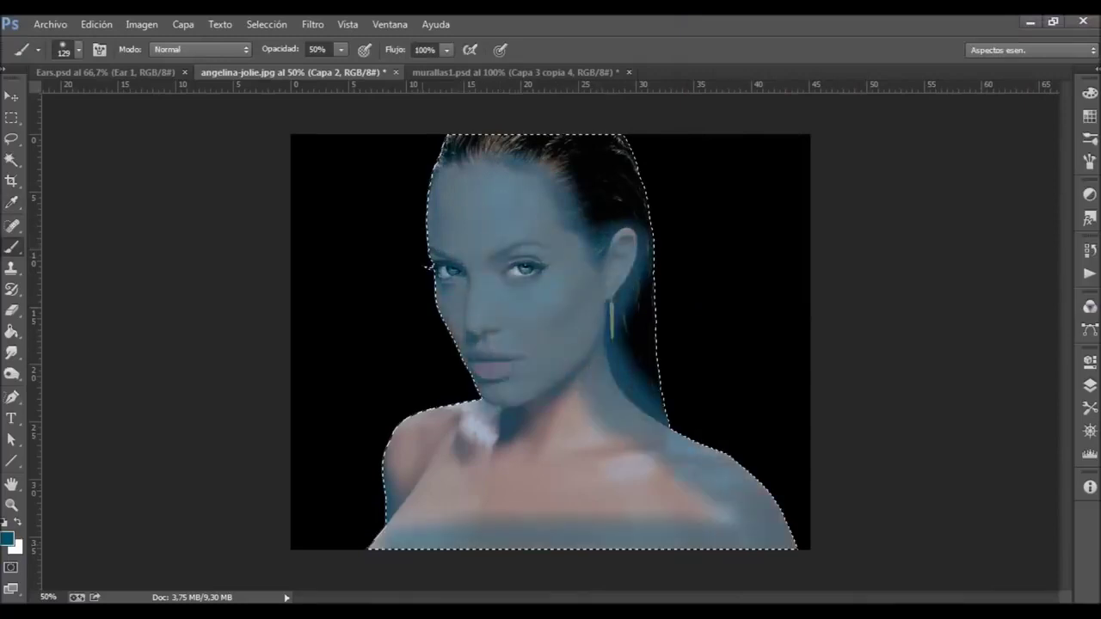
drag(482, 417, 396, 515)
drag(551, 404, 722, 482)
drag(628, 482, 430, 499)
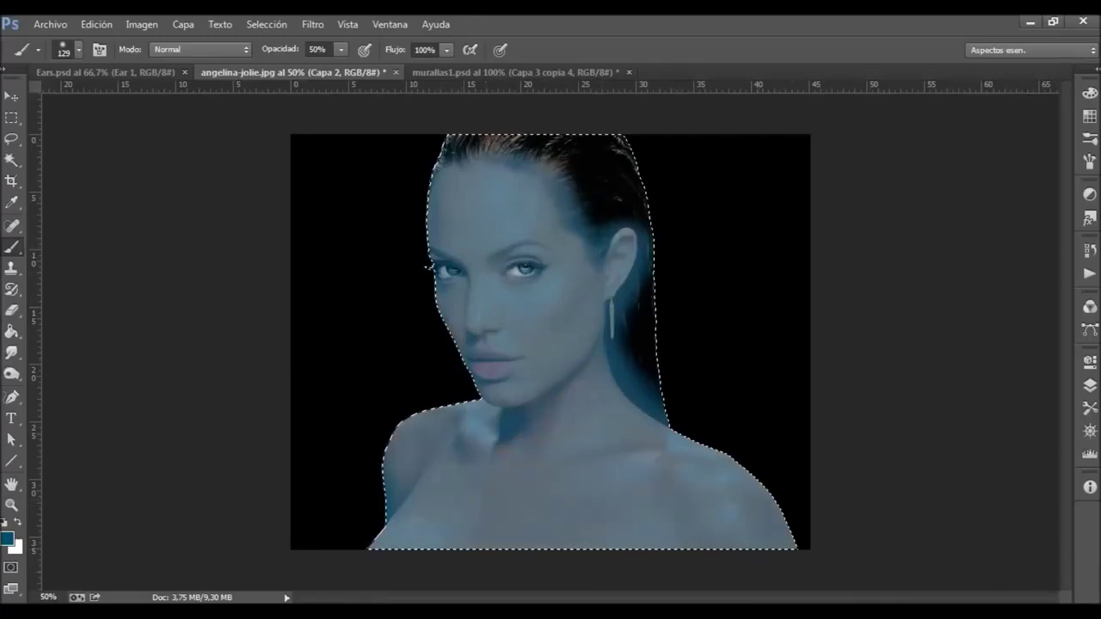
Repaint all the skin with the deeper blue #3c6986.
click(7, 538)
text(3c6986)
key(Return)
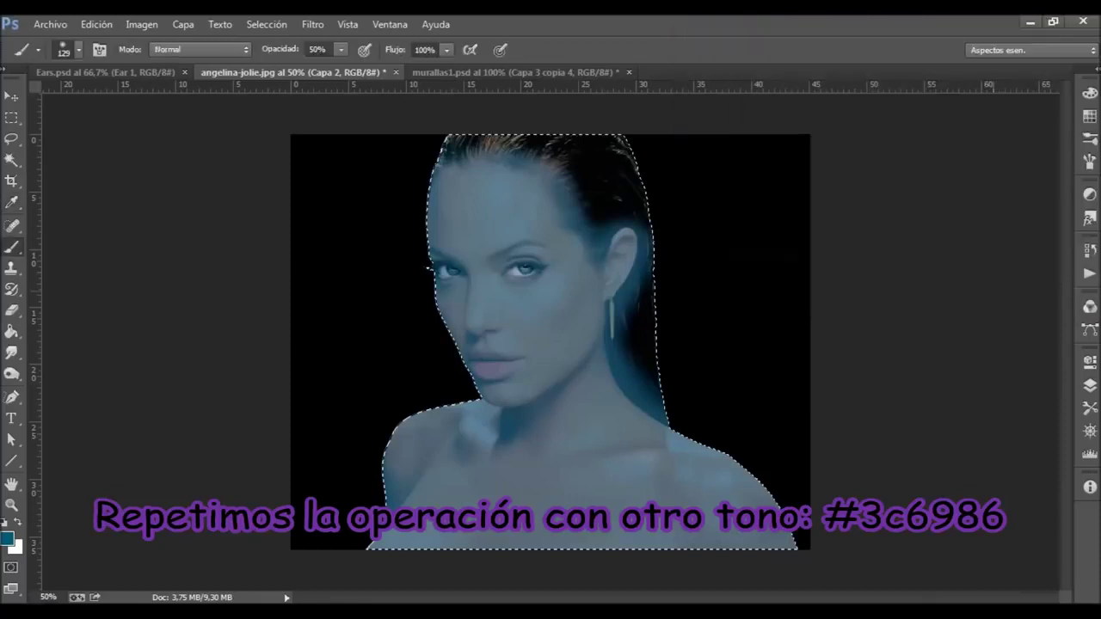
drag(516, 198, 490, 275)
drag(447, 172, 550, 198)
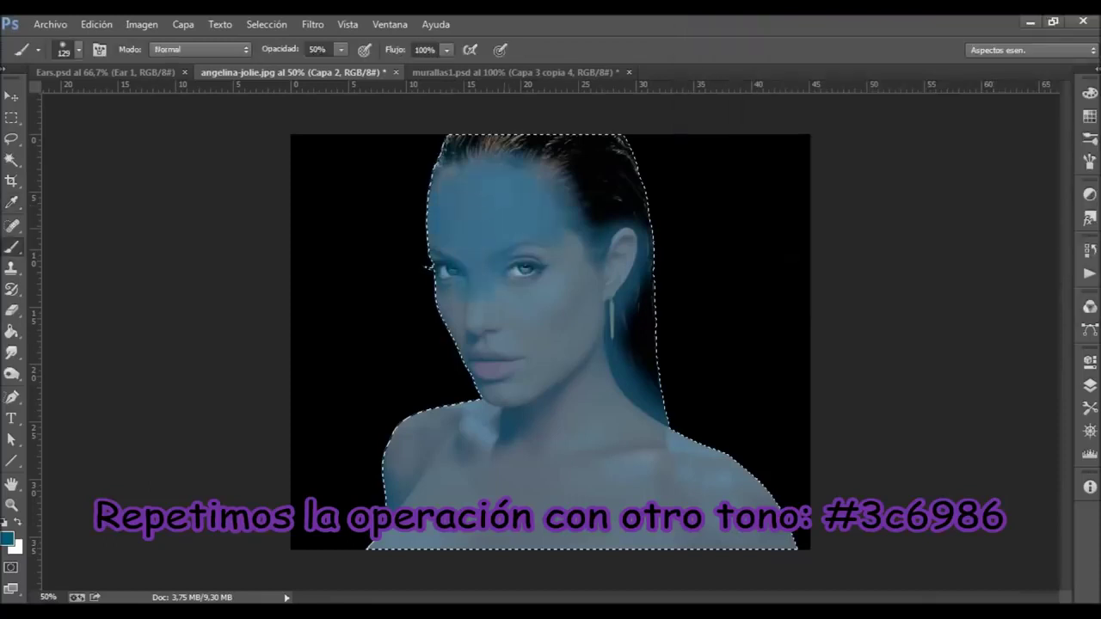
drag(464, 206, 636, 361)
drag(370, 537, 774, 538)
drag(594, 353, 765, 499)
drag(447, 491, 714, 507)
drag(482, 430, 593, 469)
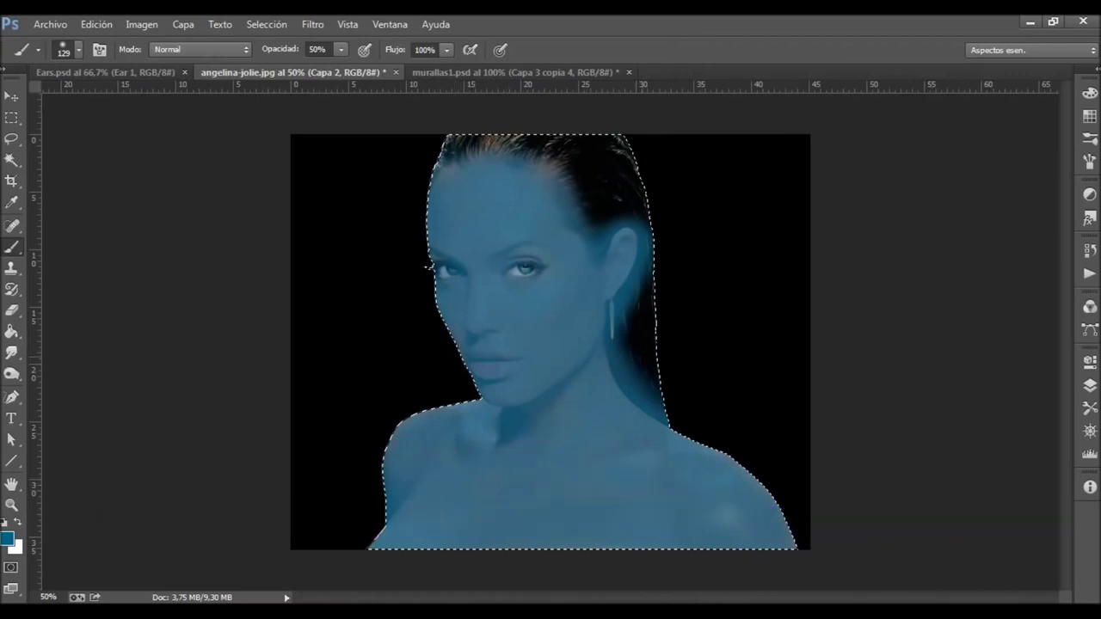
click(1089, 385)
click(902, 292)
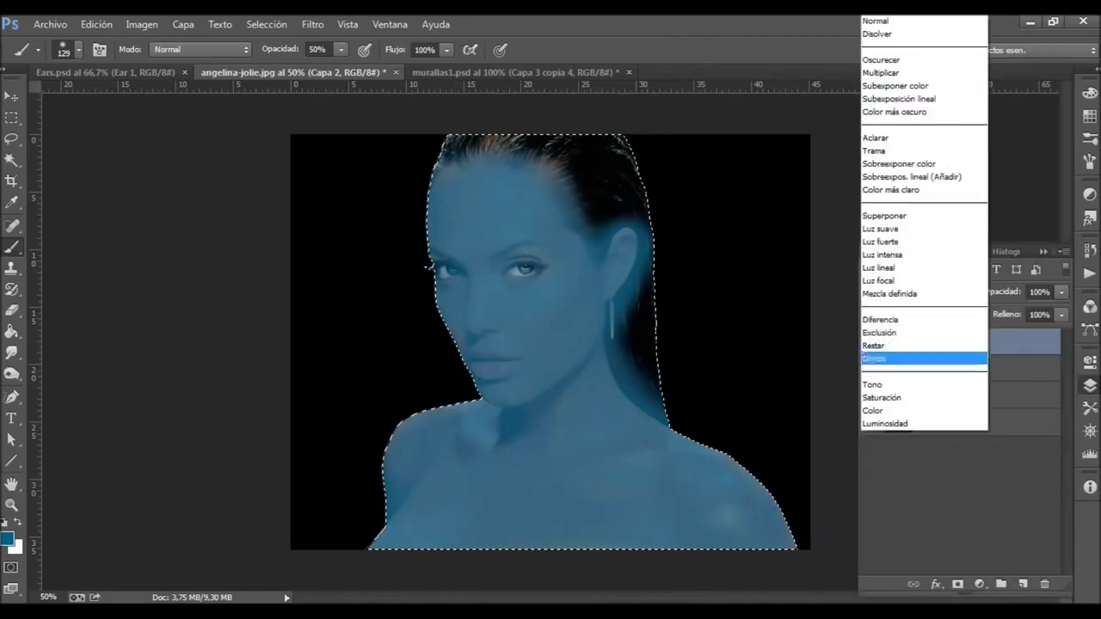
Set the paint layer to Color blend mode and erase blue from the right eye's inner corner.
click(886, 410)
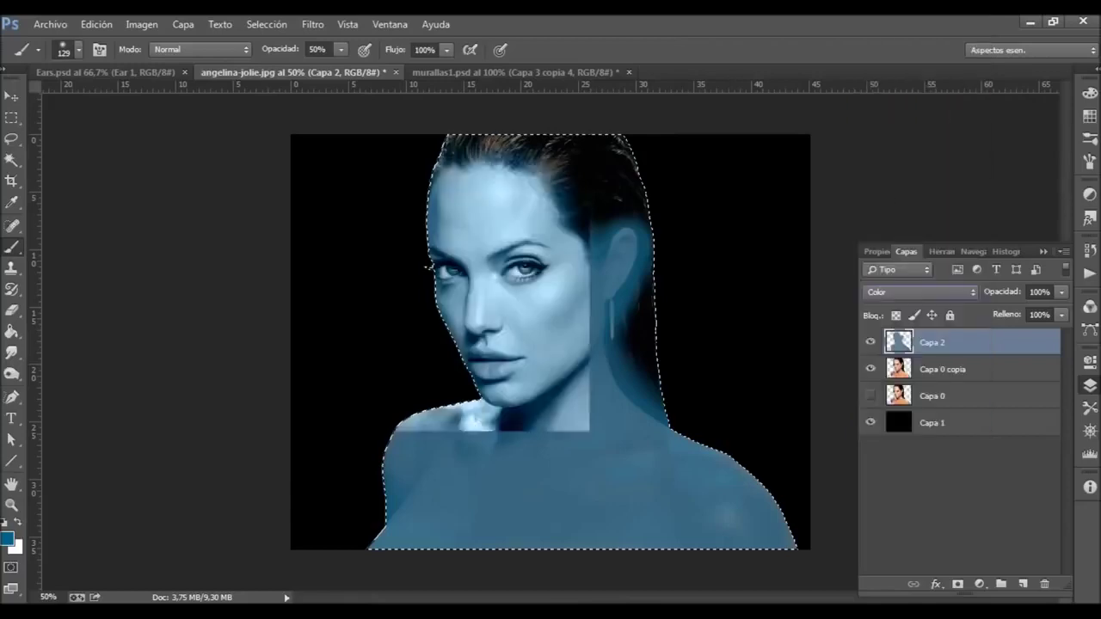
click(1090, 385)
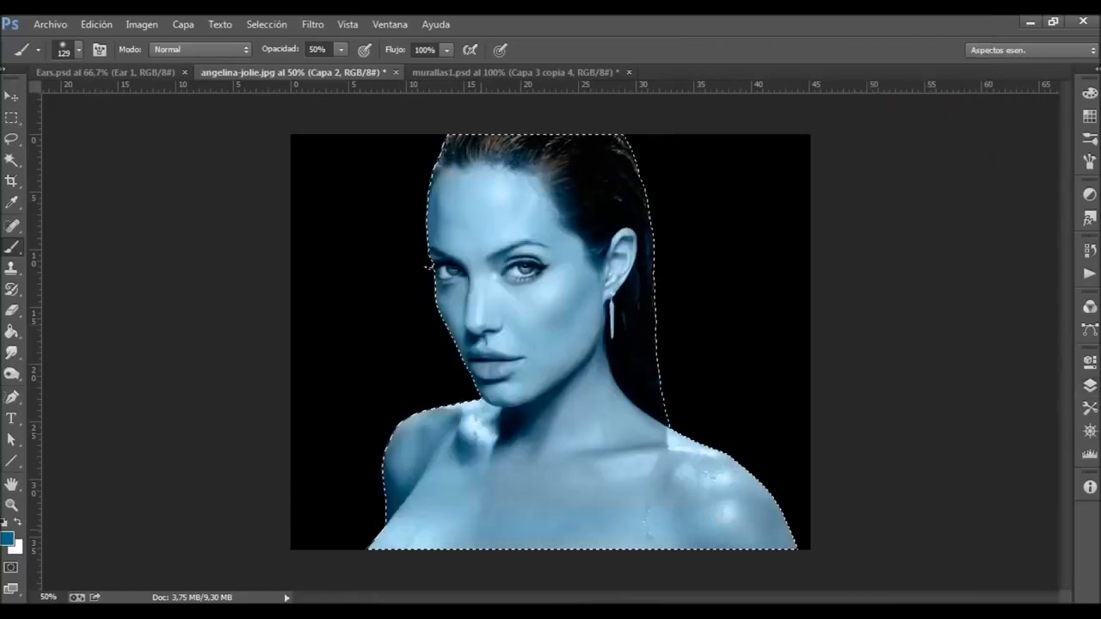
click(6, 538)
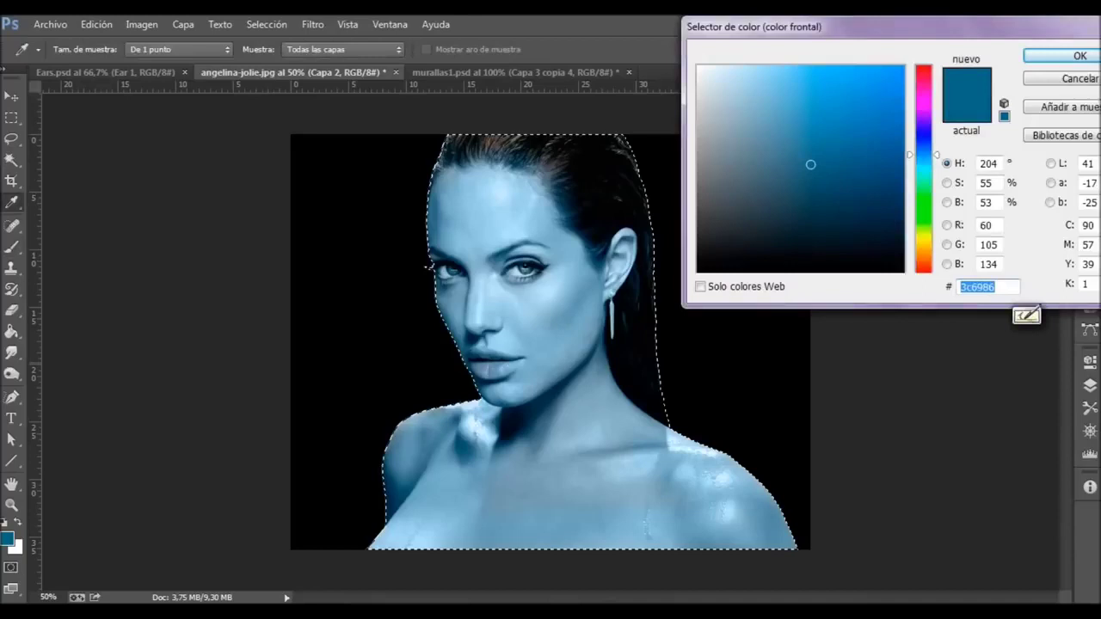
text(54d00)
key(Escape)
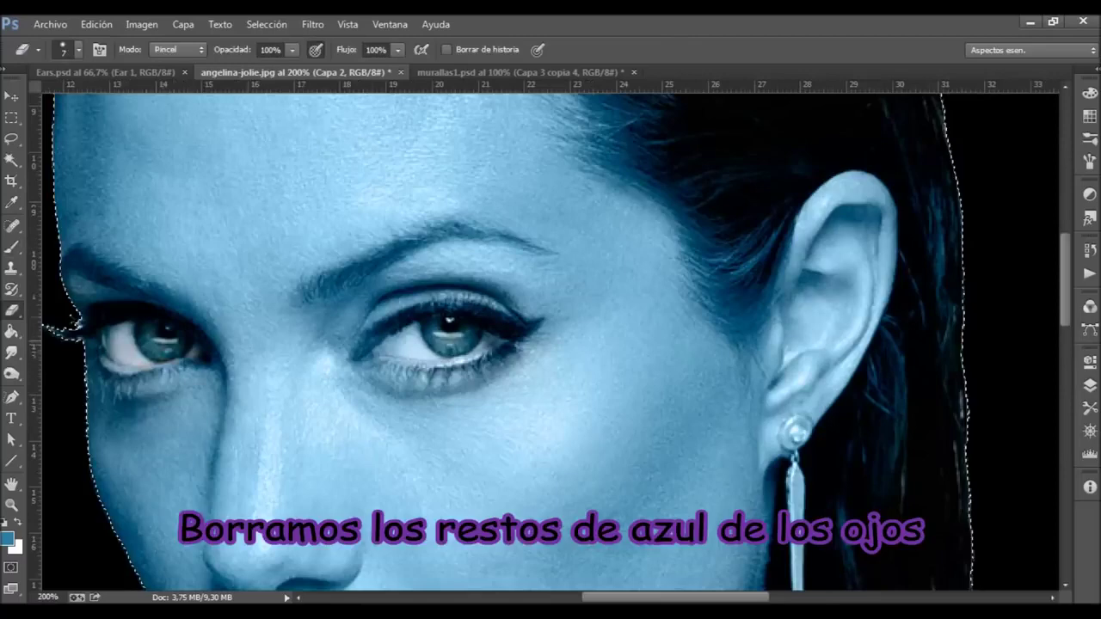
click(365, 357)
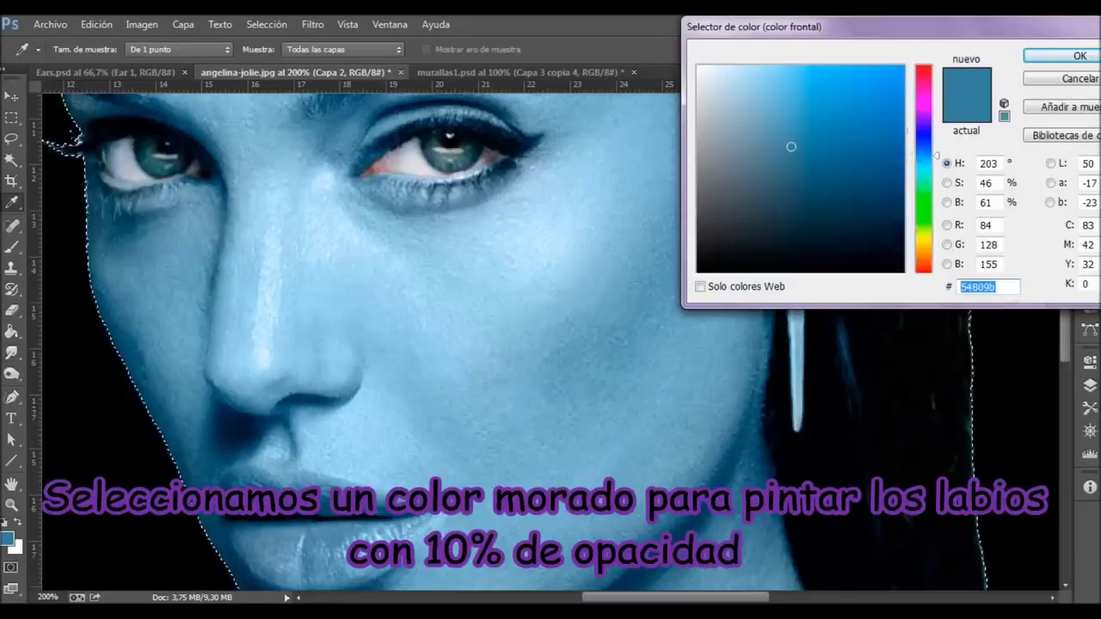
drag(915, 162, 915, 126)
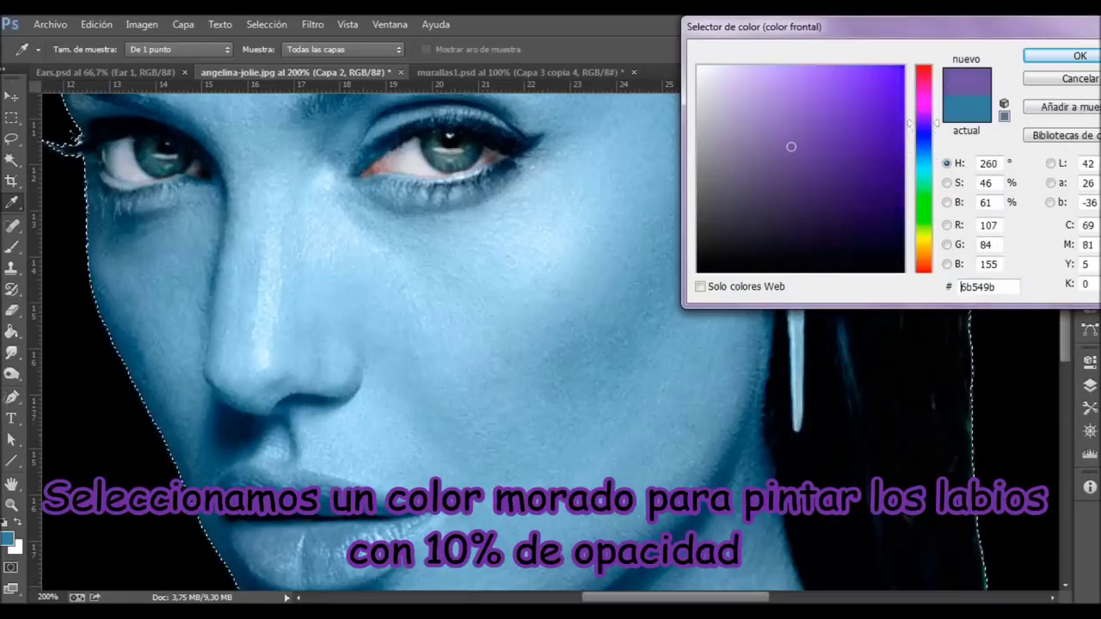
Brush purple #6b549b onto the lower lip at 10% opacity.
key(Return)
key(b)
key(1)
scroll(550, 344, down, 1)
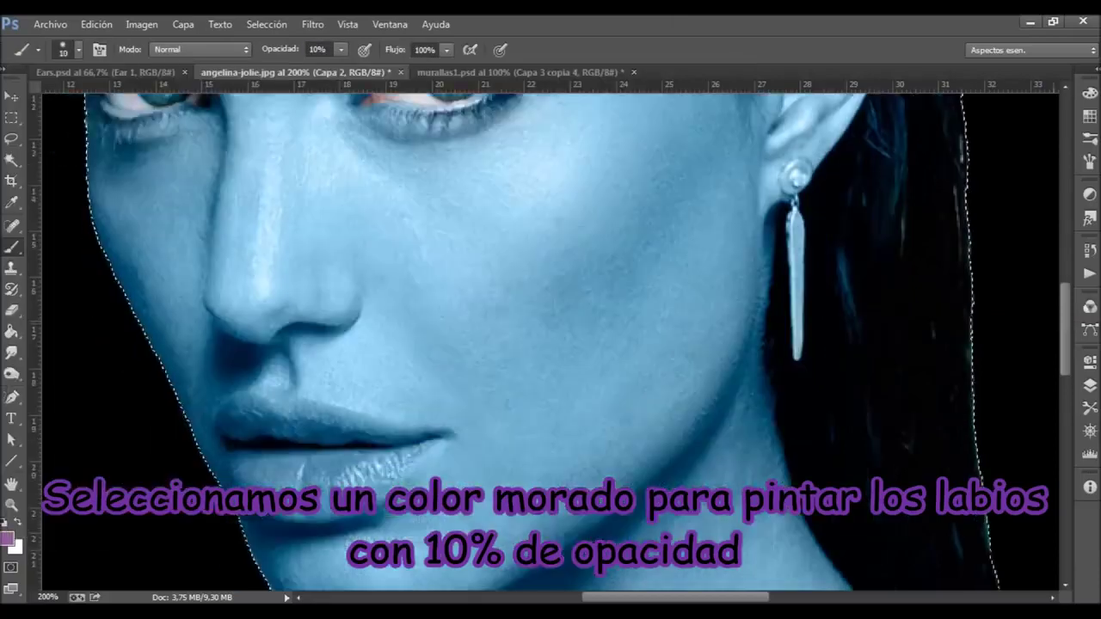
click(37, 49)
drag(238, 514, 226, 495)
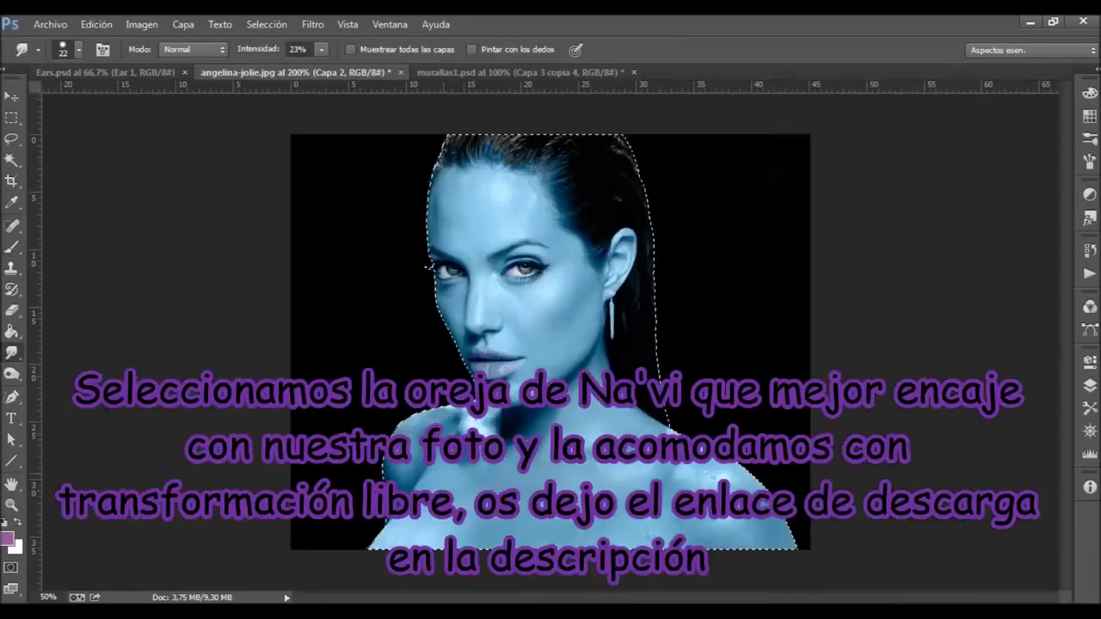
Copy the right pointed ear from Ears.psd and paste it beside her head in the portrait.
key(ctrl+shift+Tab)
key(l)
key(F7)
ctrl+click(897, 342)
key(ctrl+c)
key(ctrl+Tab)
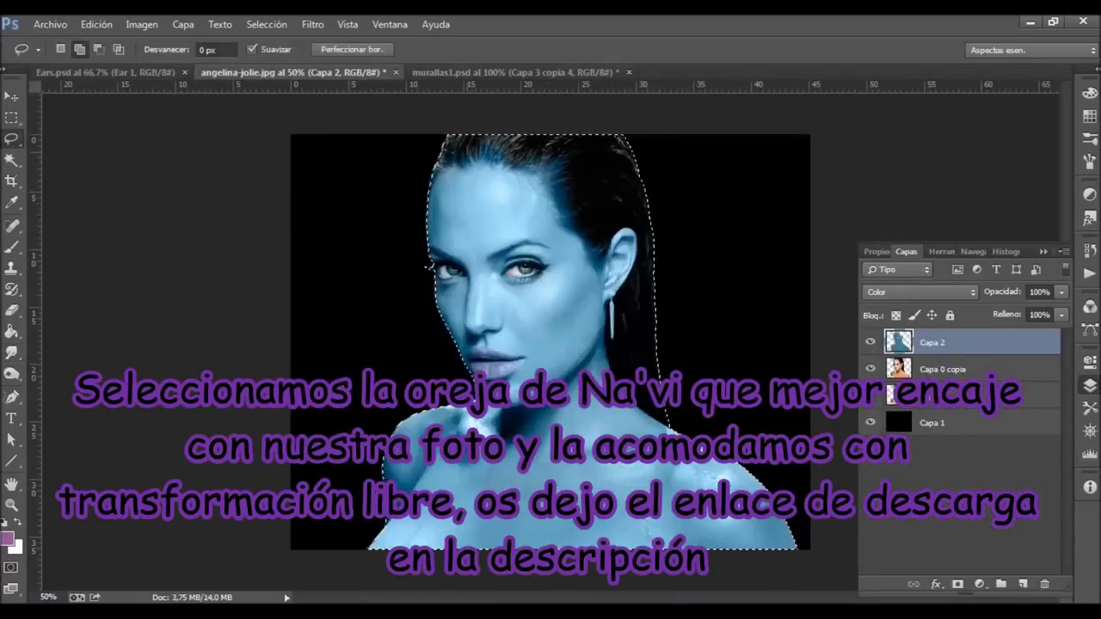
key(ctrl+v)
key(v)
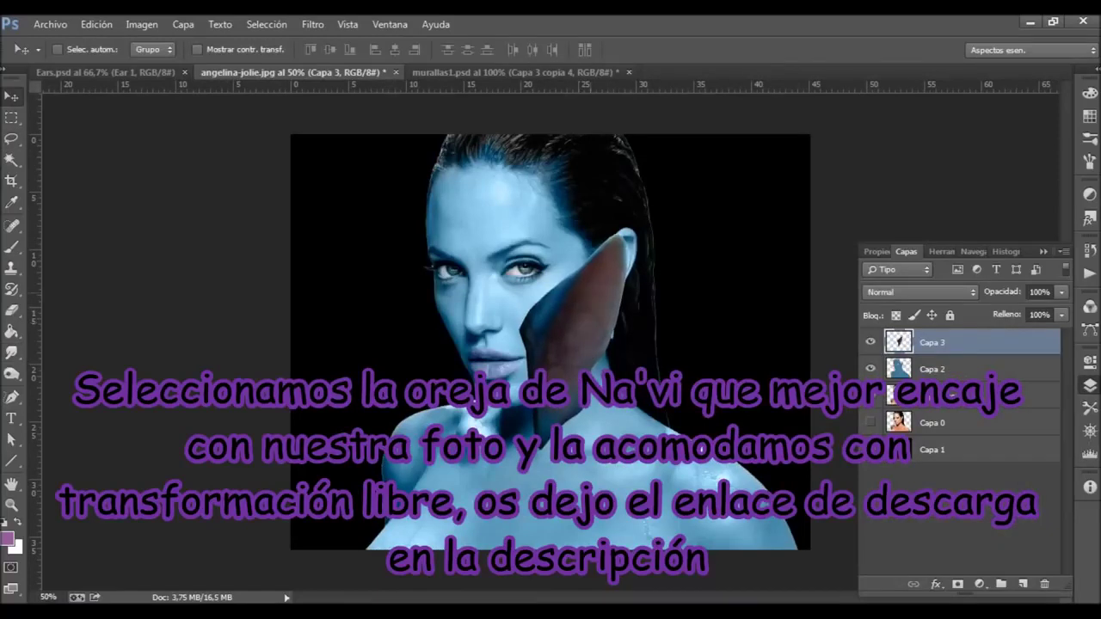
drag(585, 318, 670, 224)
Zoom to 75% and put the pasted ear into Free Transform.
text(75)
key(Return)
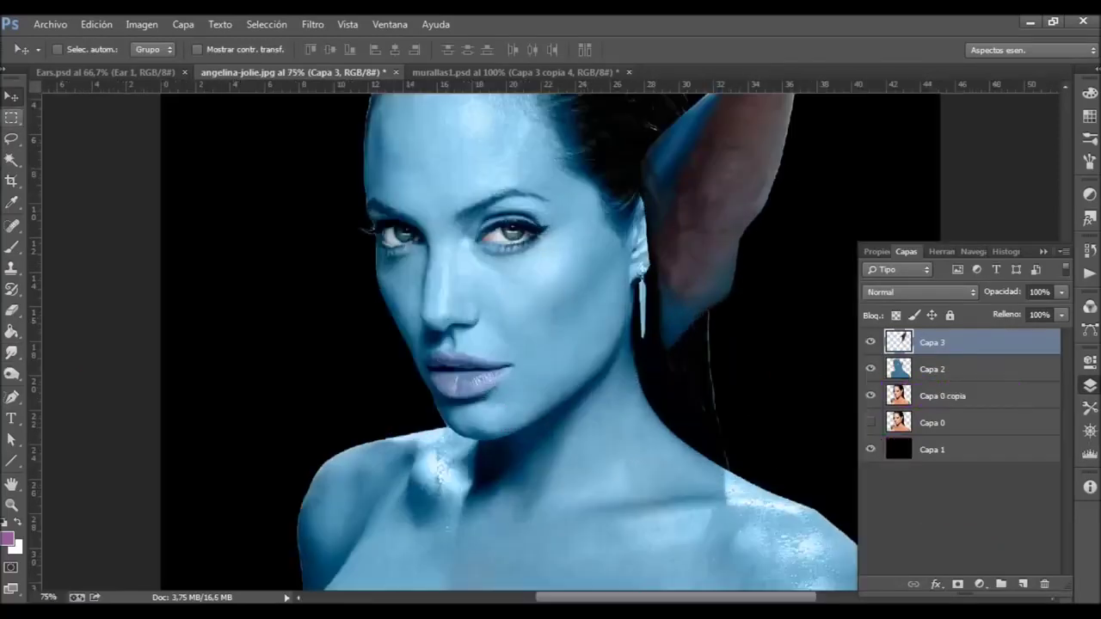
right_click(612, 210)
click(666, 402)
drag(795, 355, 734, 232)
scroll(550, 344, up, 5)
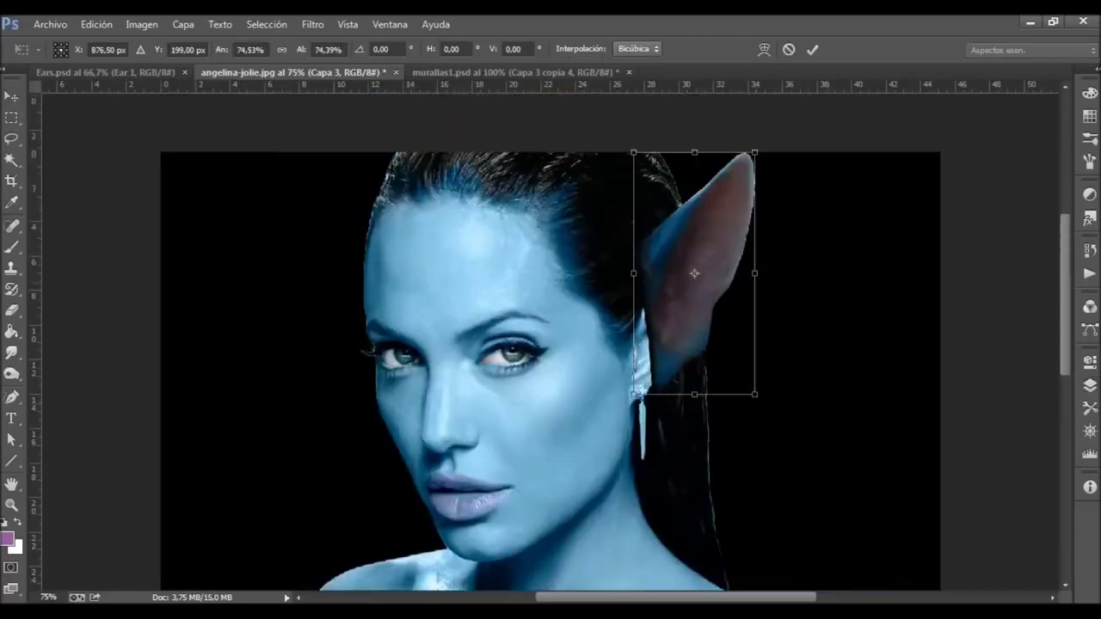
drag(677, 274, 679, 292)
Shrink the ear, tilt it about 5° and position it over her ear.
drag(799, 335, 811, 282)
drag(684, 293, 732, 306)
drag(773, 206, 778, 176)
drag(731, 284, 712, 337)
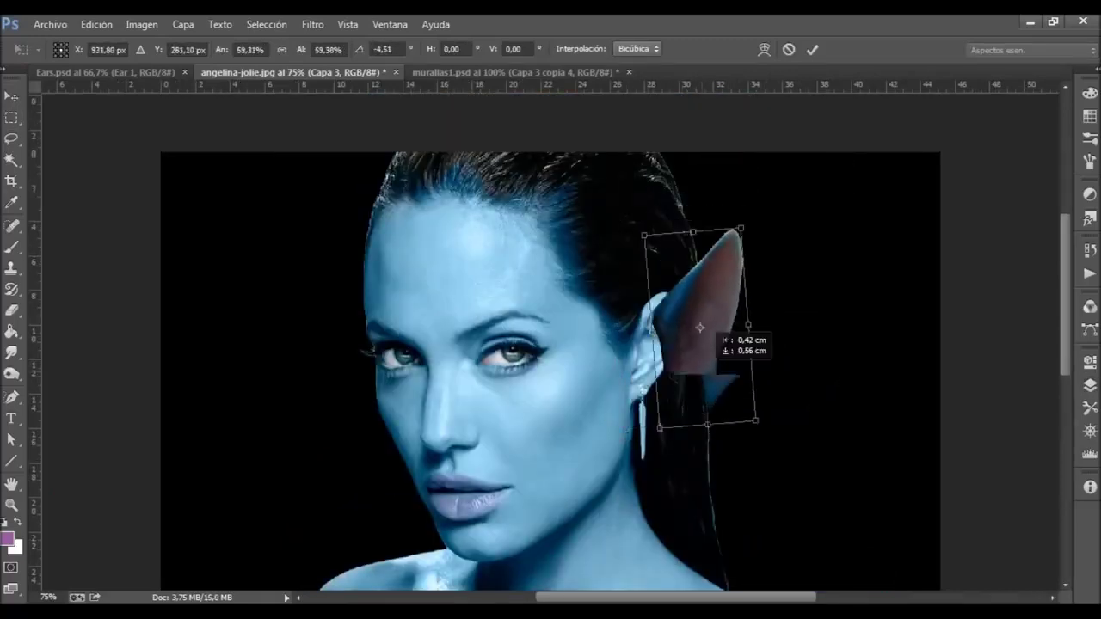
drag(748, 301, 673, 340)
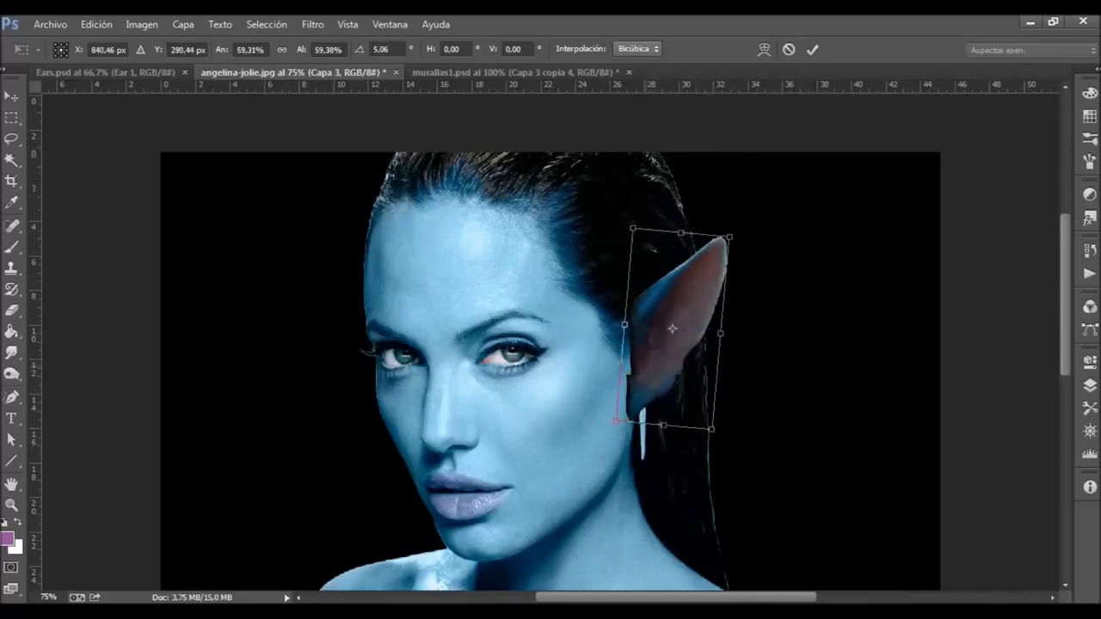
drag(671, 339, 664, 342)
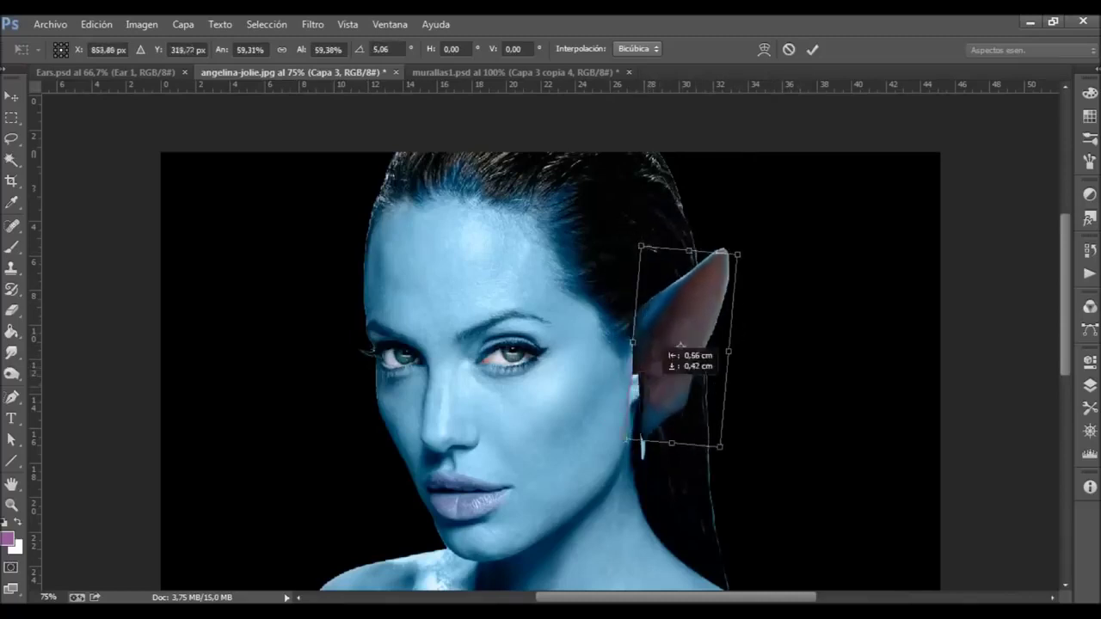
key(Return)
click(1089, 384)
click(970, 450)
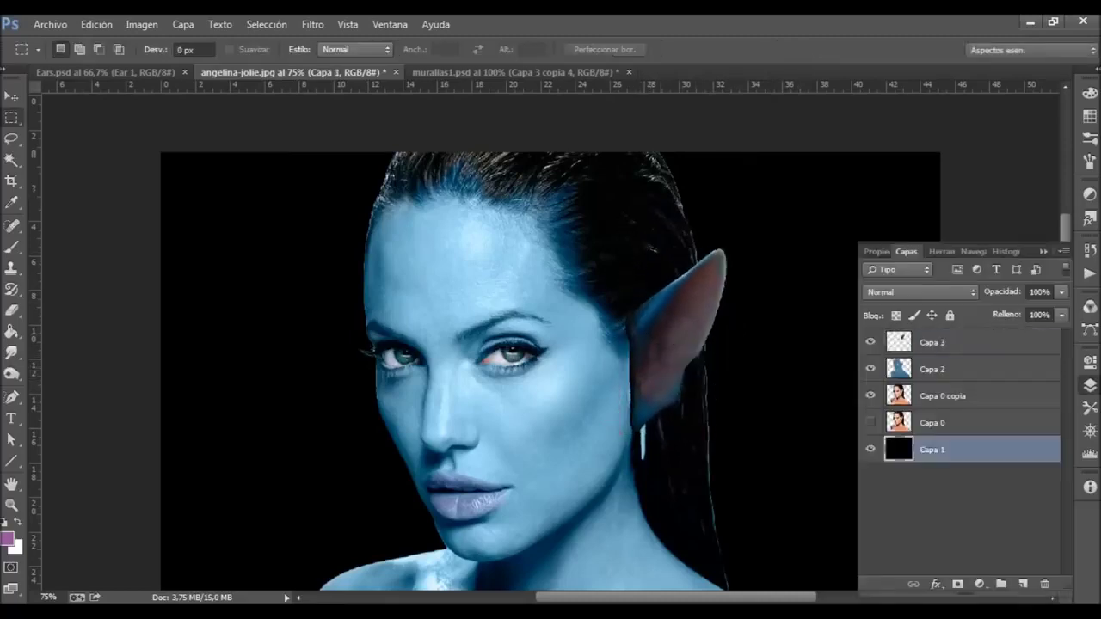
Load ear layer Capa 3 as a selection and sample light blue skin at low brush opacity.
key(s)
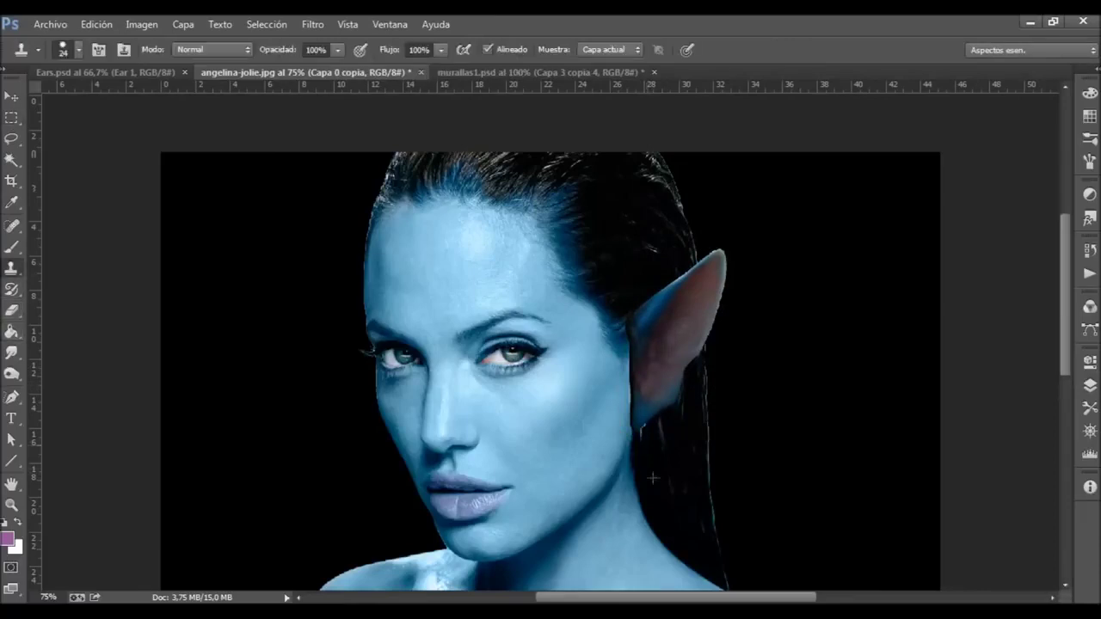
key(F7)
click(932, 342)
ctrl+click(899, 342)
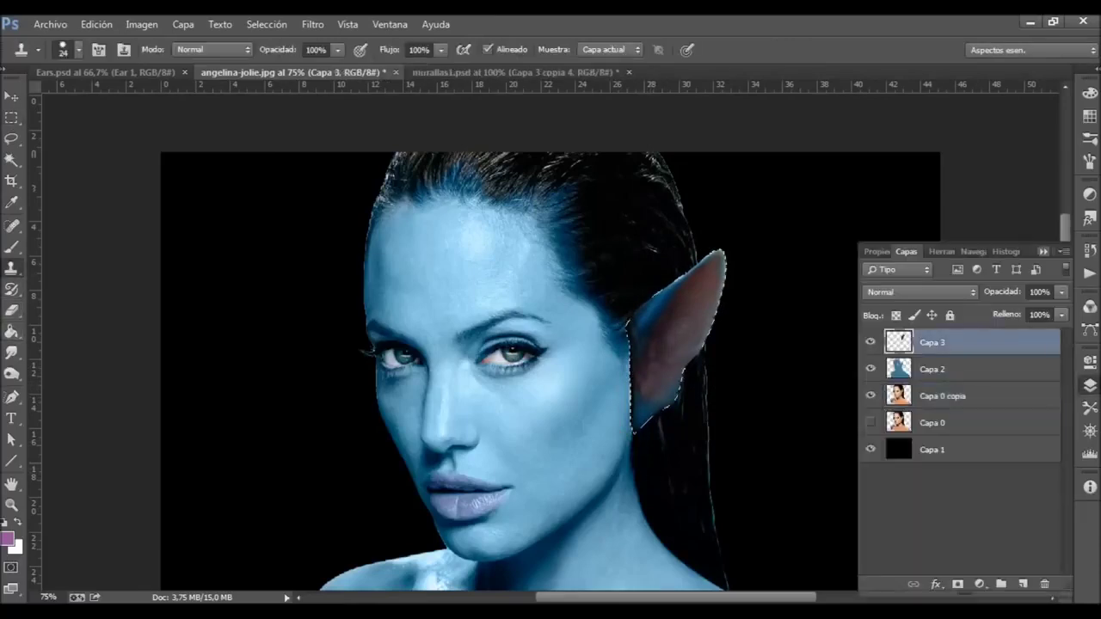
key(F7)
key(b)
alt+click(643, 311)
mouse_move(341, 49)
mouse_down()
mouse_move(356, 74)
mouse_move(331, 74)
mouse_up()
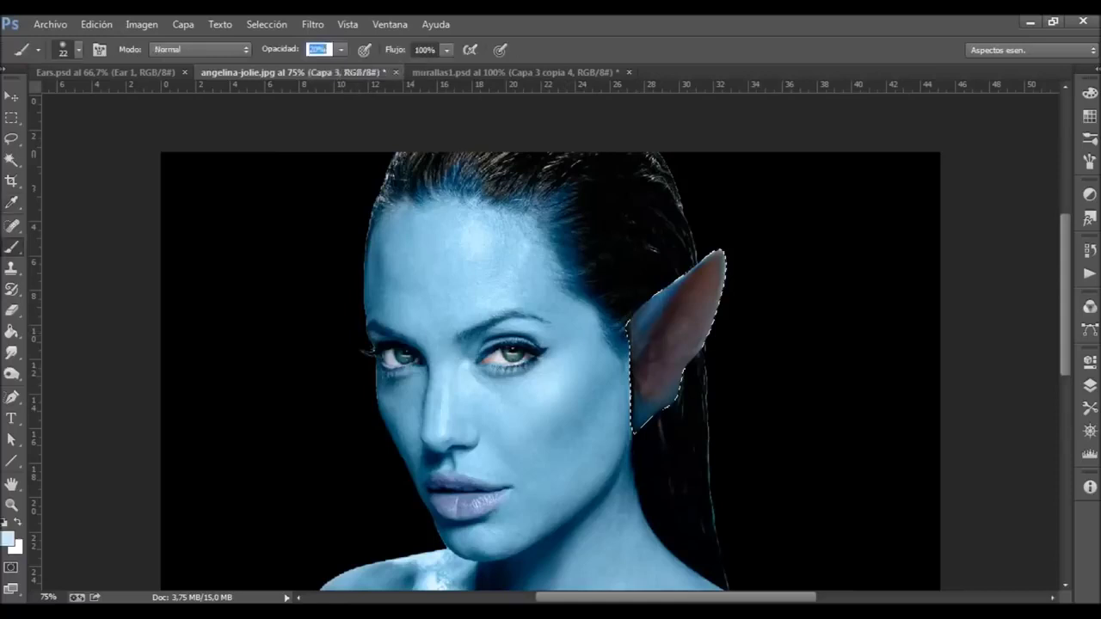
Paint the lower ear and ear tip light blue, then lightly erase the inner base.
mouse_move(640, 404)
mouse_down()
mouse_move(640, 430)
mouse_move(678, 383)
mouse_up()
drag(636, 429, 636, 391)
drag(632, 327, 705, 262)
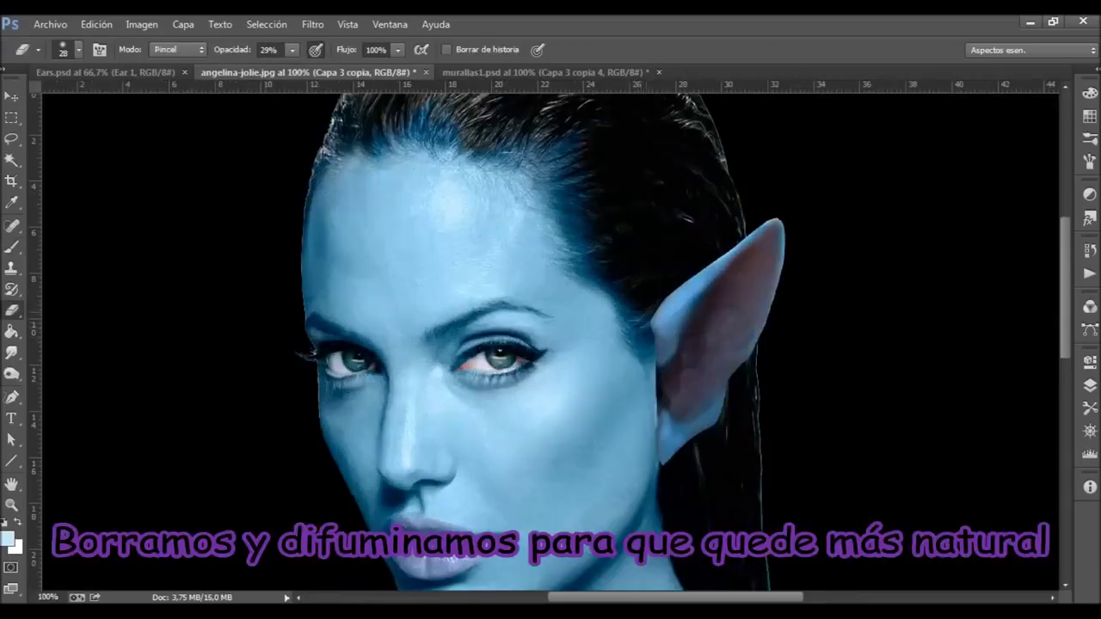
drag(657, 309, 655, 326)
scroll(649, 456, up, 2)
Erase the pale blue at the ear's inner base with the Eraser at 60% opacity.
click(293, 49)
drag(292, 67, 319, 67)
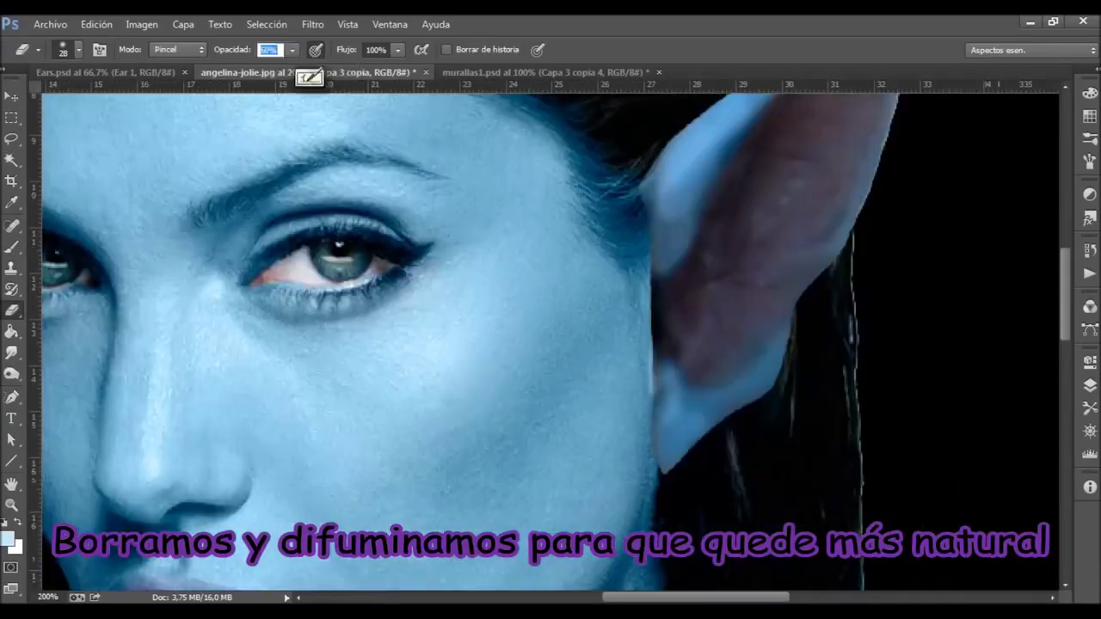
drag(657, 271, 658, 383)
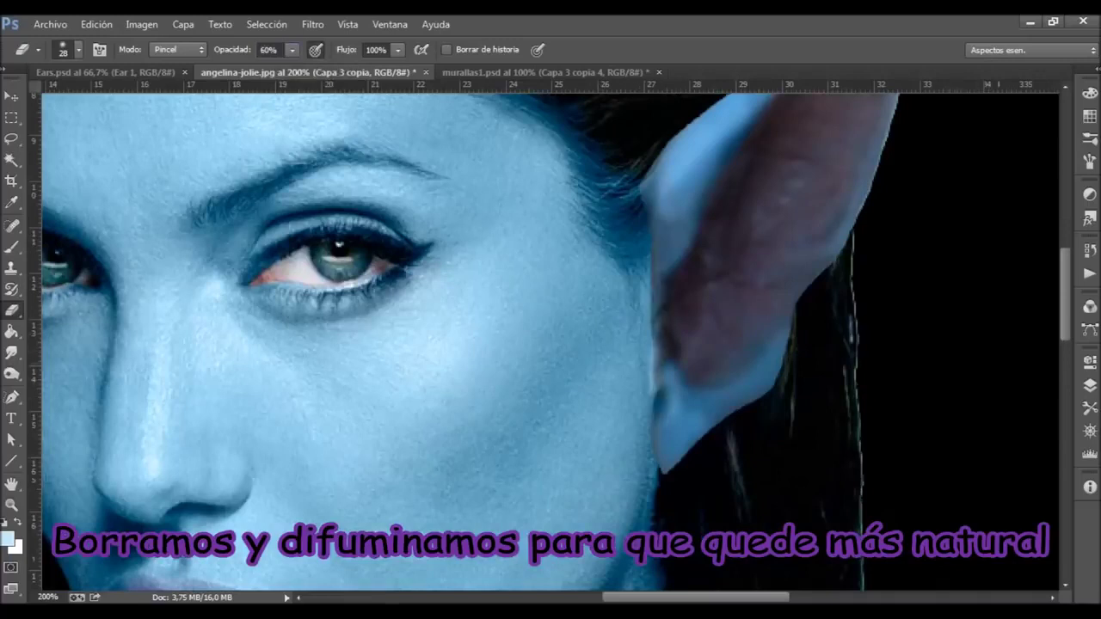
drag(659, 255, 657, 344)
scroll(658, 343, up, 2)
drag(675, 225, 675, 298)
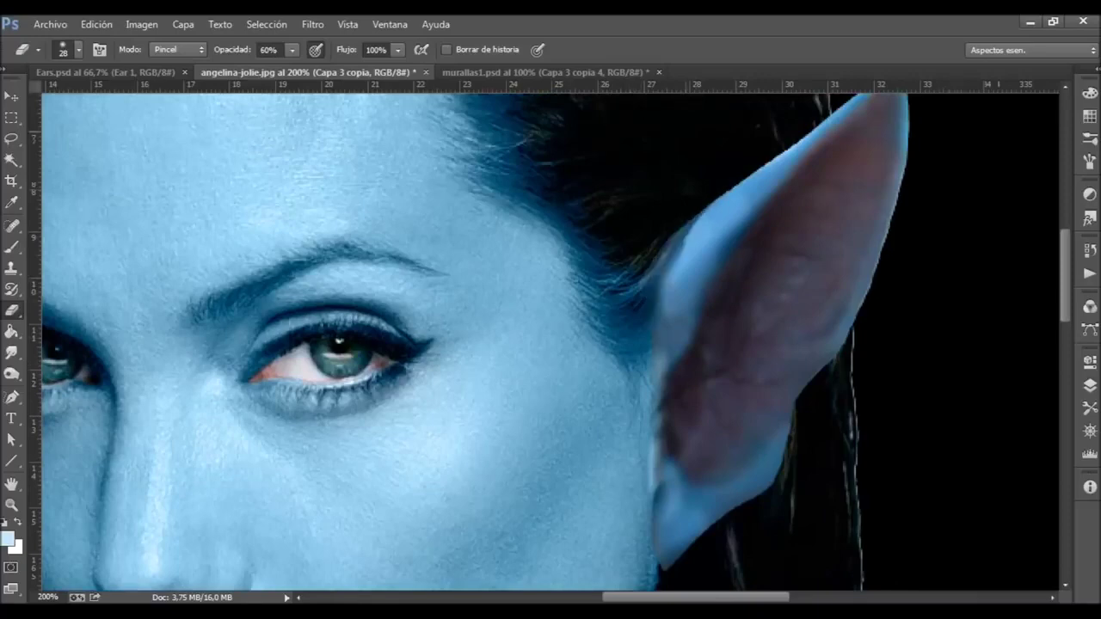
drag(666, 219, 664, 283)
drag(679, 198, 688, 296)
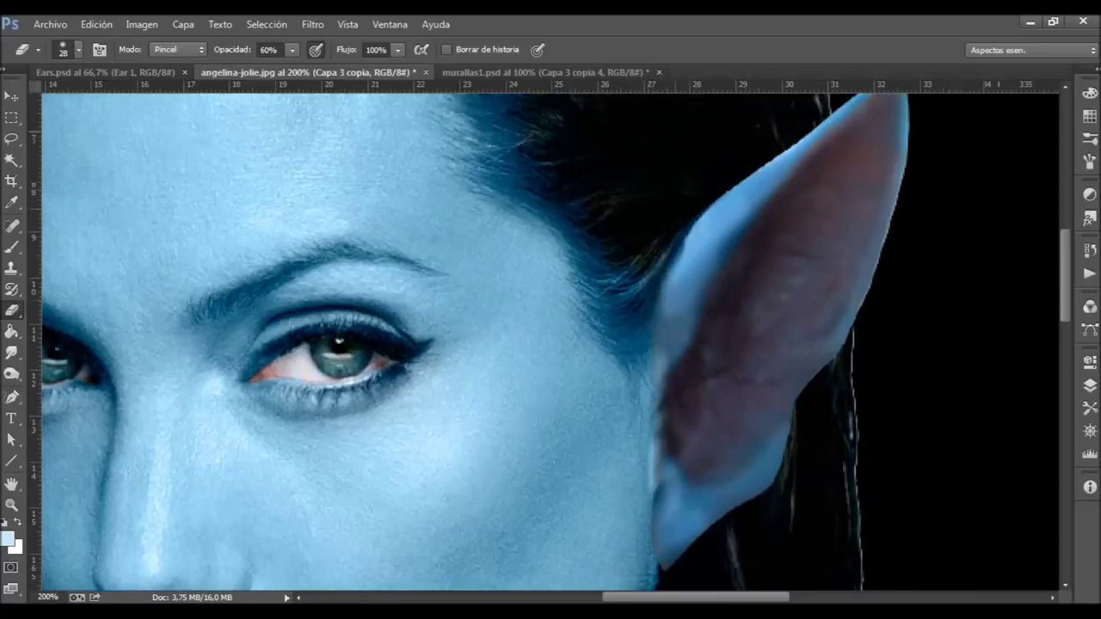
scroll(671, 258, up, 1)
scroll(671, 258, down, 1)
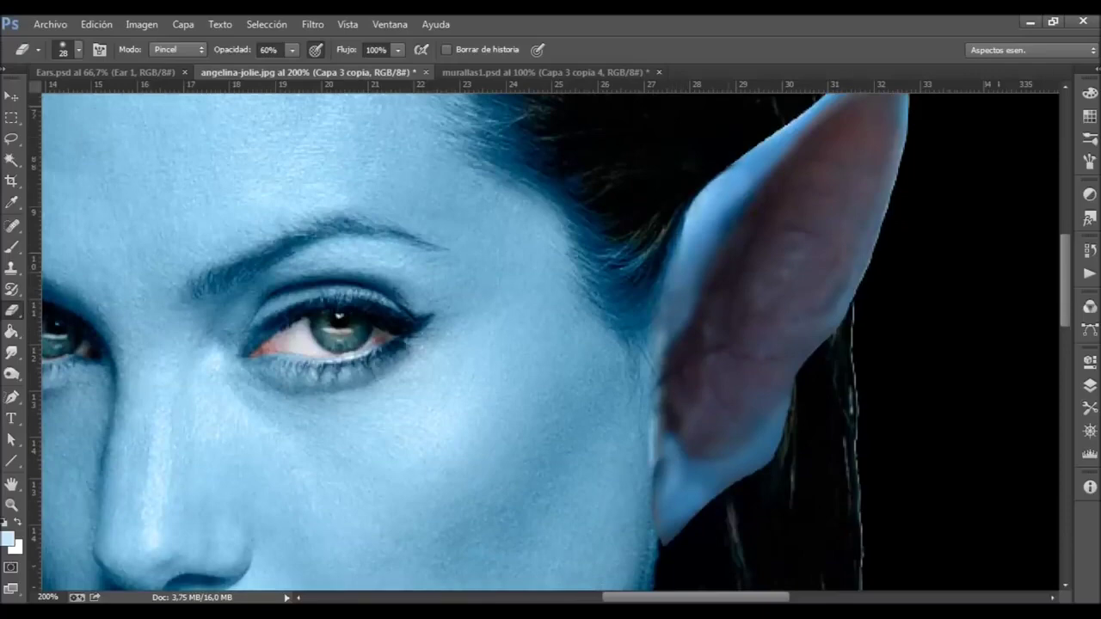
Zoom the view to 50% to see the whole image.
double_click(48, 597)
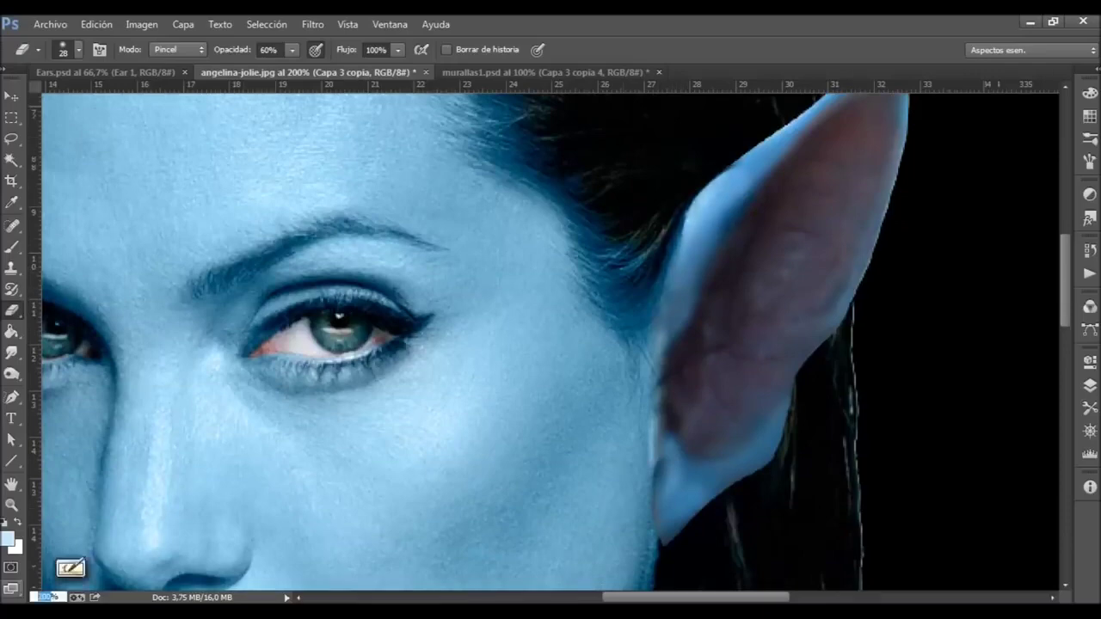
text(50)
key(Return)
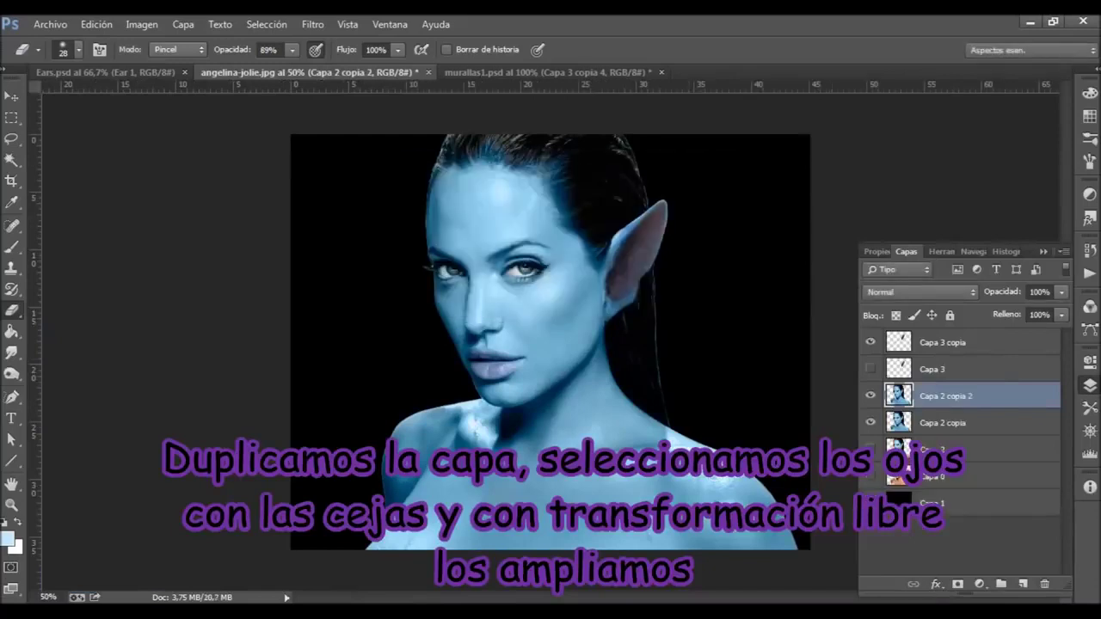
Marquee-select the eyes and eyebrows, scale them up to about 119%, then deselect.
click(1089, 384)
key(m)
drag(416, 236, 551, 296)
right_click(547, 265)
click(585, 451)
drag(560, 234, 573, 225)
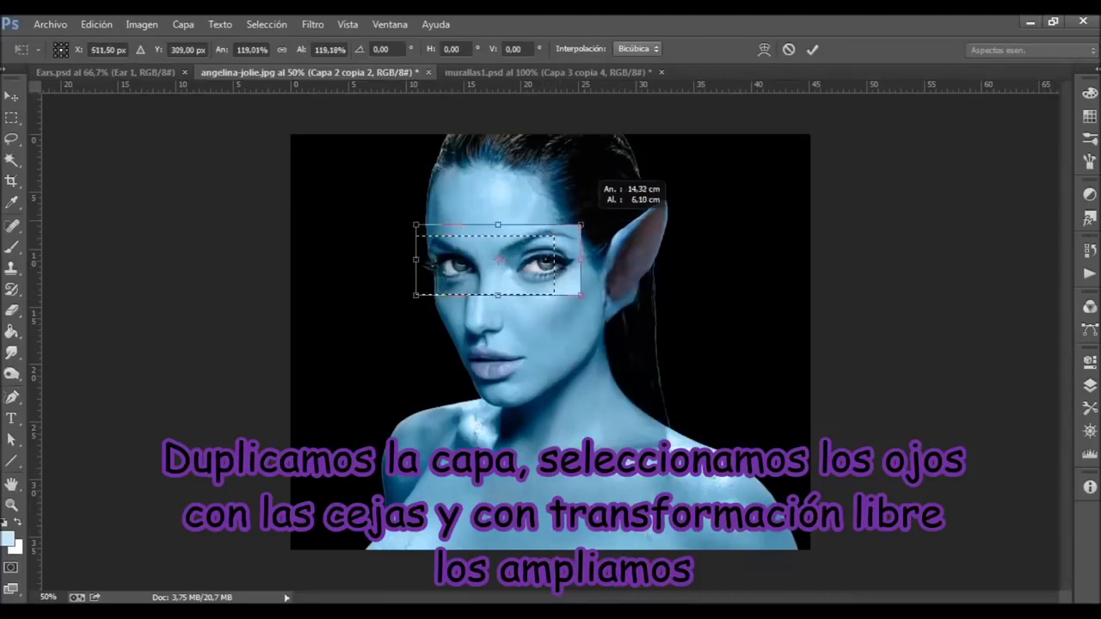
drag(416, 262, 427, 263)
key(Return)
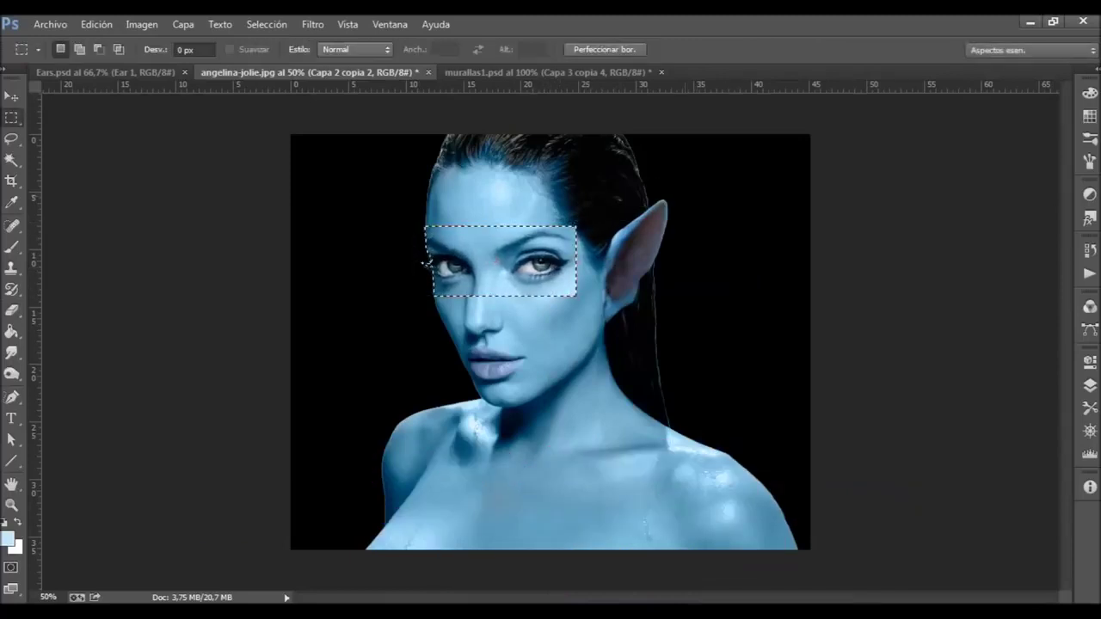
right_click(533, 234)
click(588, 248)
At 100% zoom, erase the eye patch's seams on the nose bridge, cheek and right edge at 100% opacity.
double_click(48, 597)
text(100)
key(Return)
key(e)
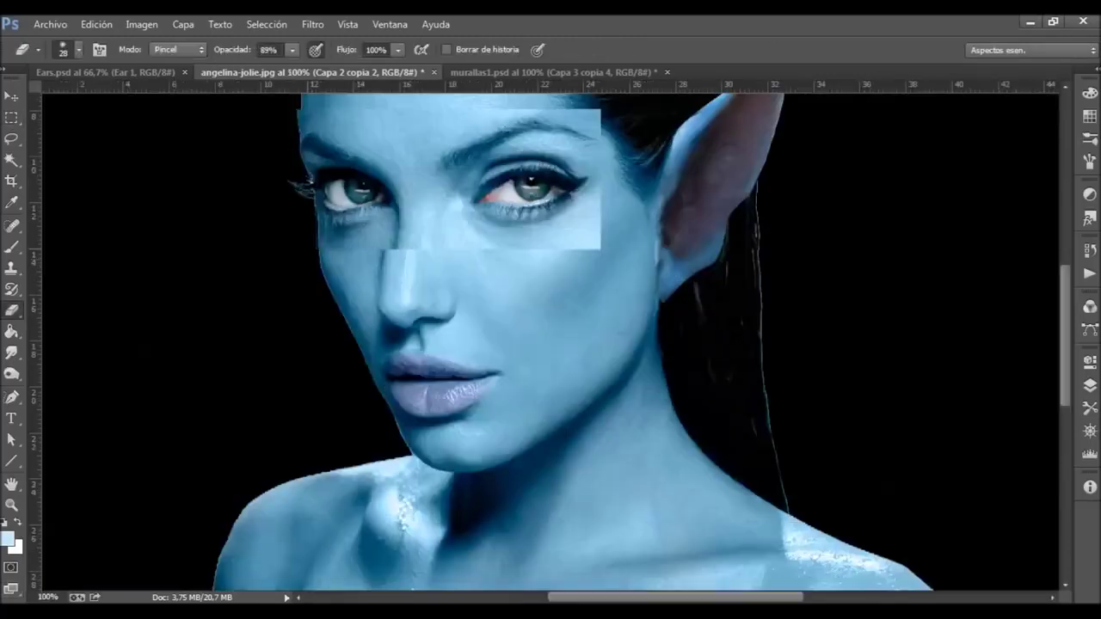
drag(292, 49, 307, 68)
drag(391, 248, 397, 182)
mouse_move(507, 243)
mouse_down()
mouse_move(593, 243)
mouse_move(592, 215)
mouse_up()
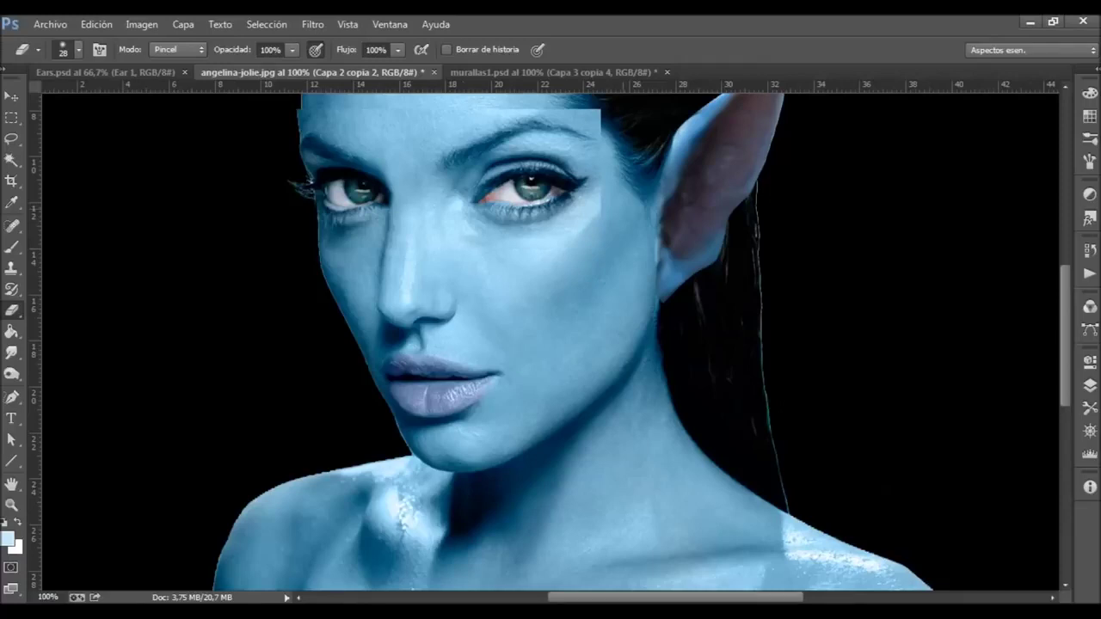
drag(587, 238, 586, 108)
scroll(550, 341, up, 3)
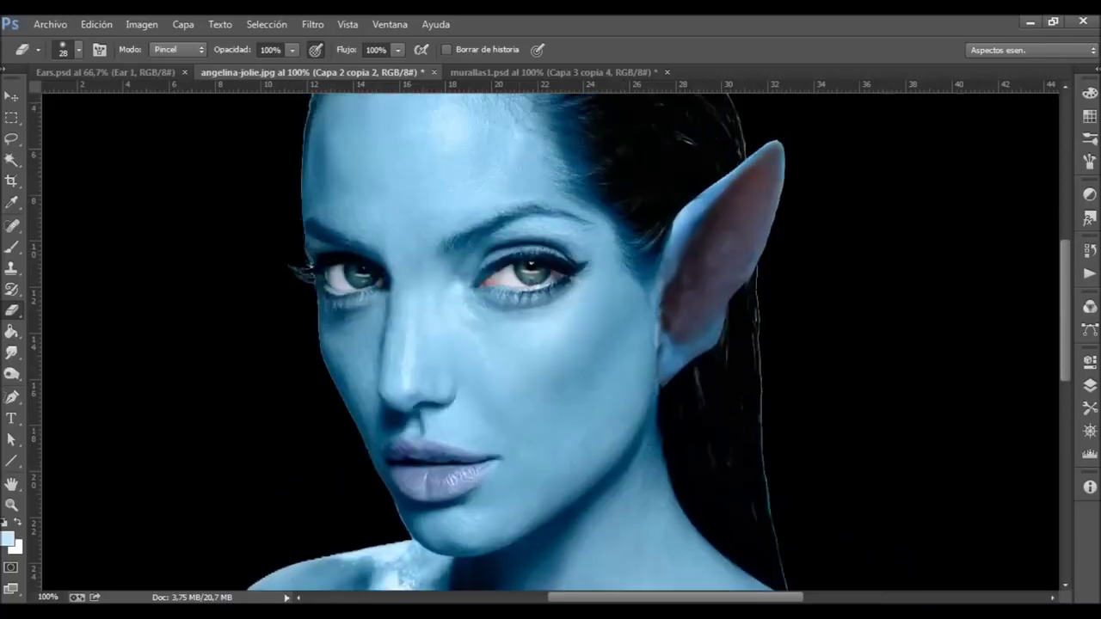
Lasso the right eye and brow, deselect, then outline the nose with the Lasso.
key(l)
drag(563, 300, 550, 310)
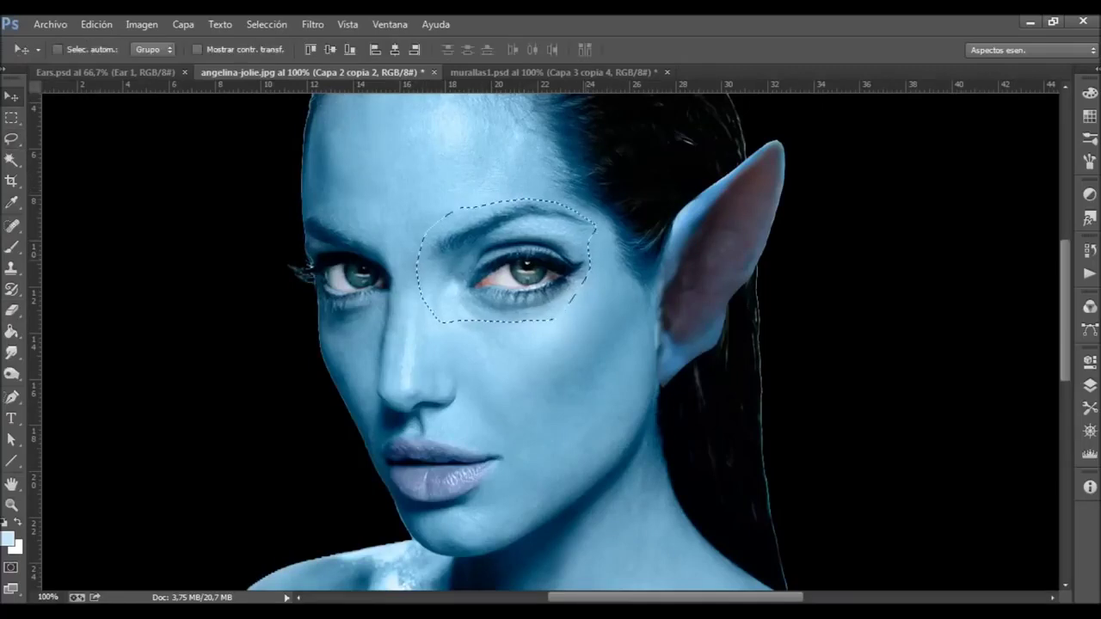
key(m)
right_click(529, 330)
click(563, 26)
key(e)
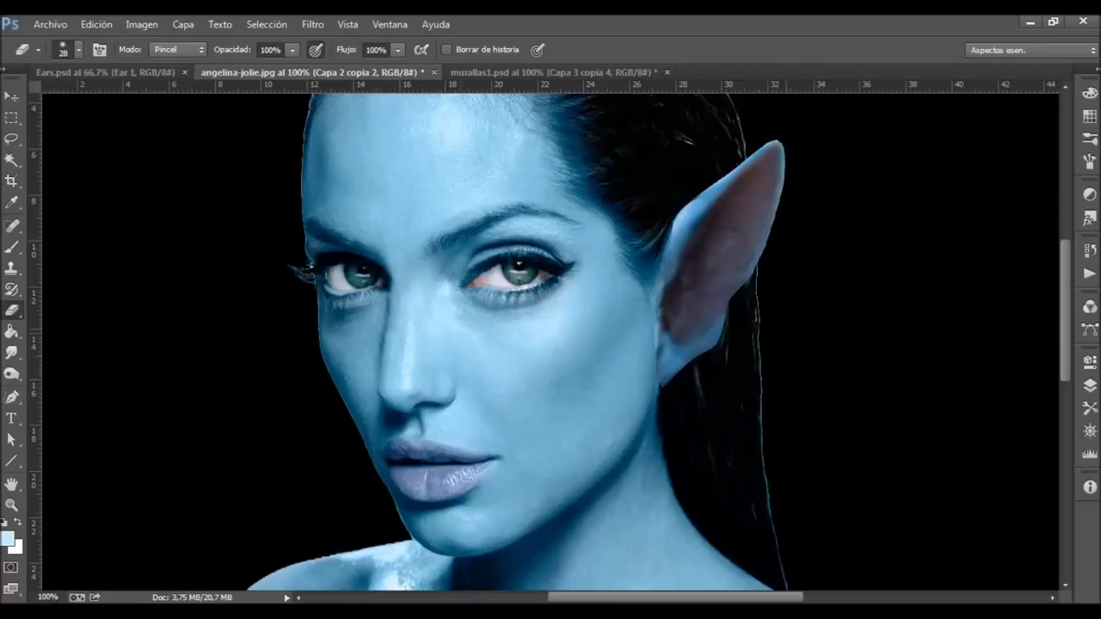
key(l)
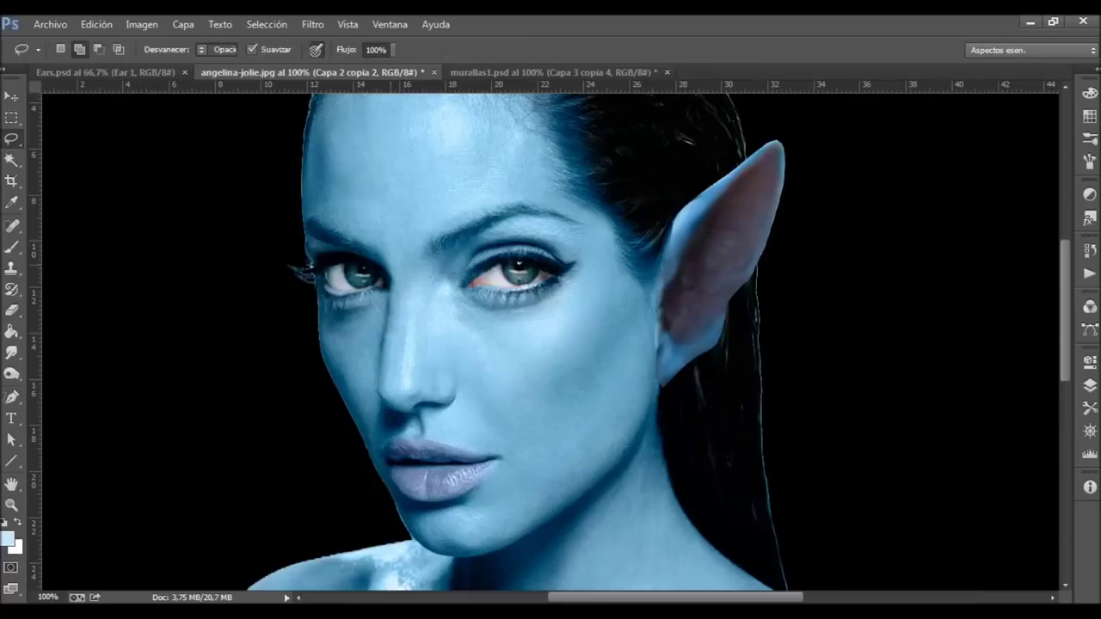
drag(411, 251, 403, 254)
Merge the face copy layers Capa 2 copia 2 and Capa 2 copia, then duplicate the merged layer.
click(312, 24)
click(327, 149)
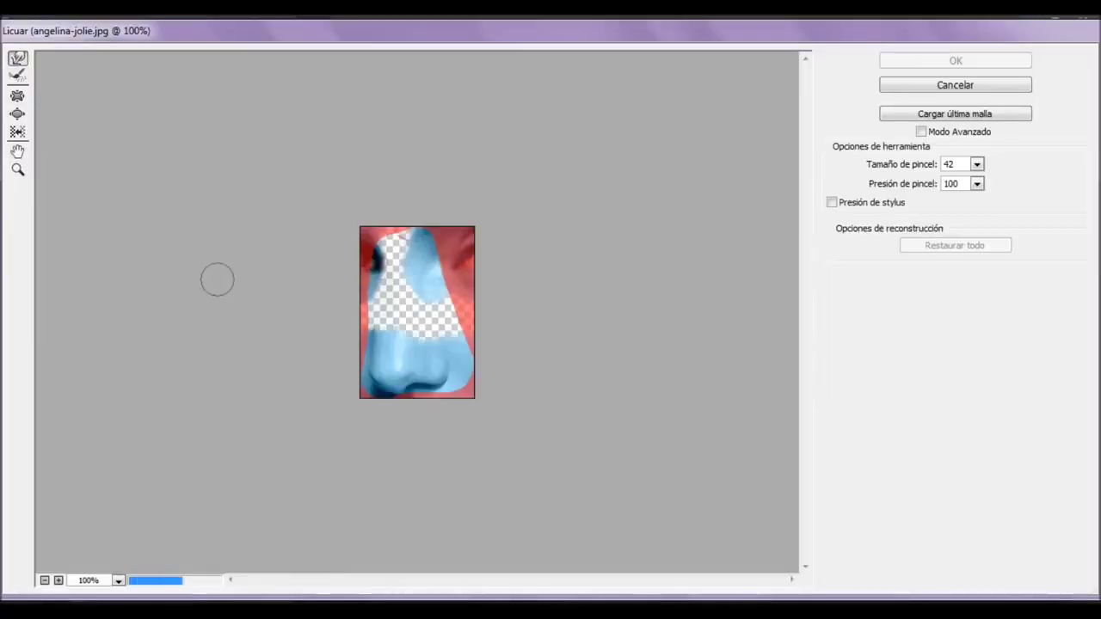
key(Escape)
right_click(438, 70)
click(482, 81)
click(1089, 385)
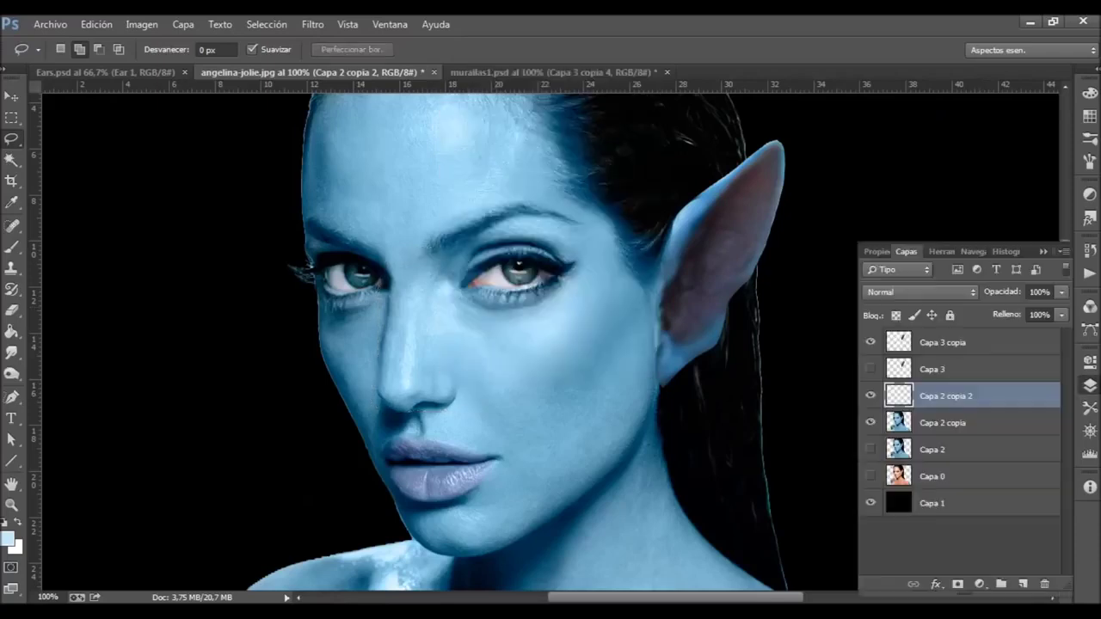
ctrl+click(942, 422)
right_click(942, 395)
click(798, 476)
right_click(943, 396)
click(791, 153)
key(F7)
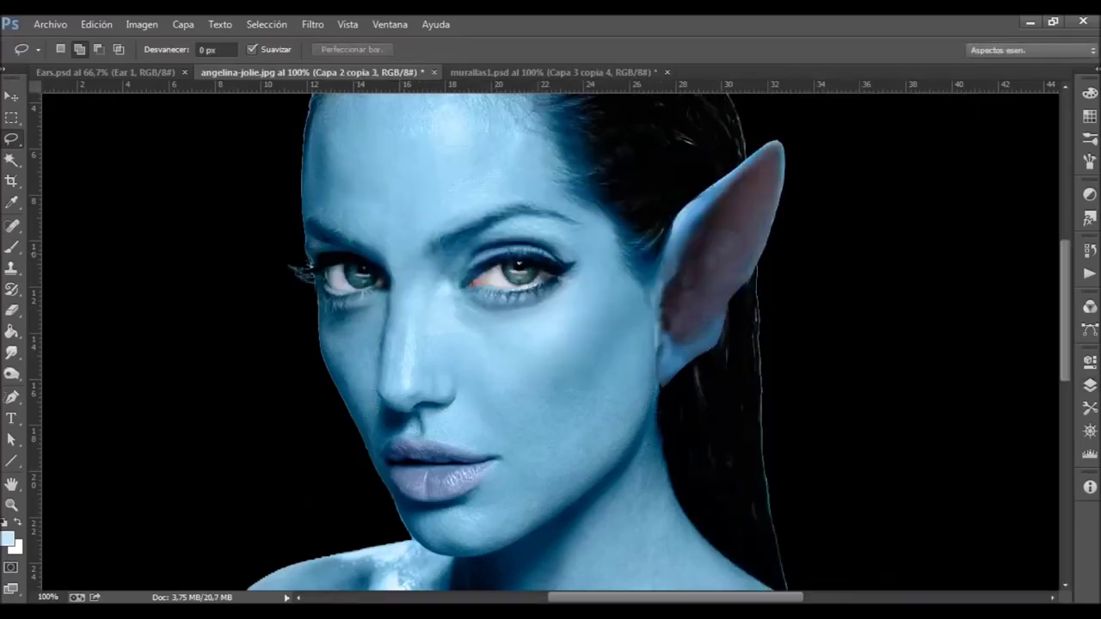
In Liquify, zoom the nose preview to 300% and set warp brush size 50, pressure 50.
click(313, 24)
click(319, 145)
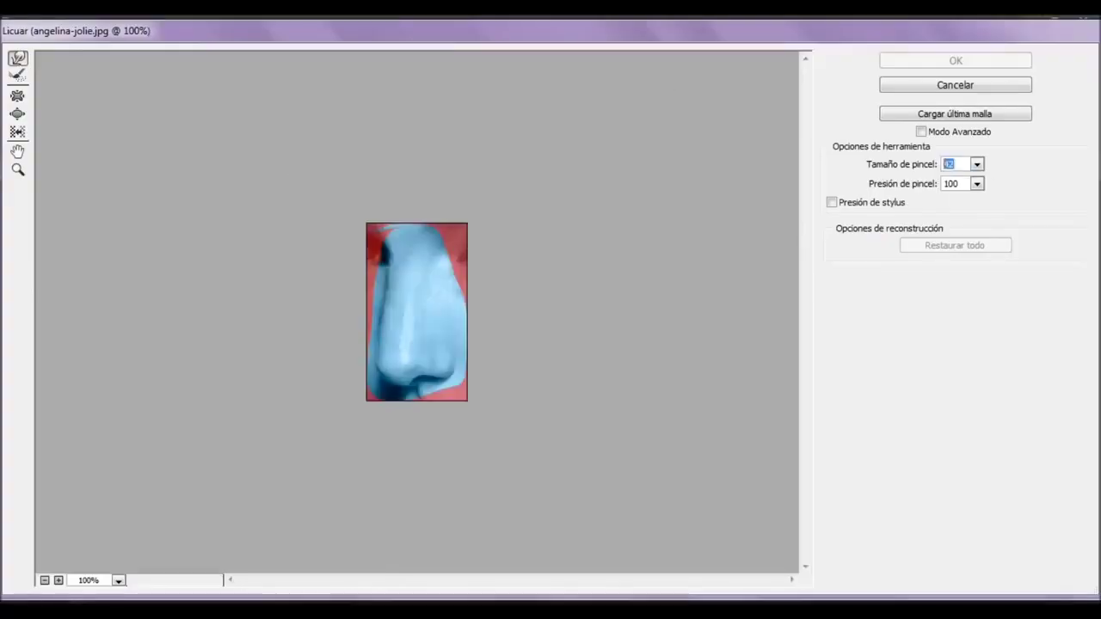
click(117, 580)
click(90, 391)
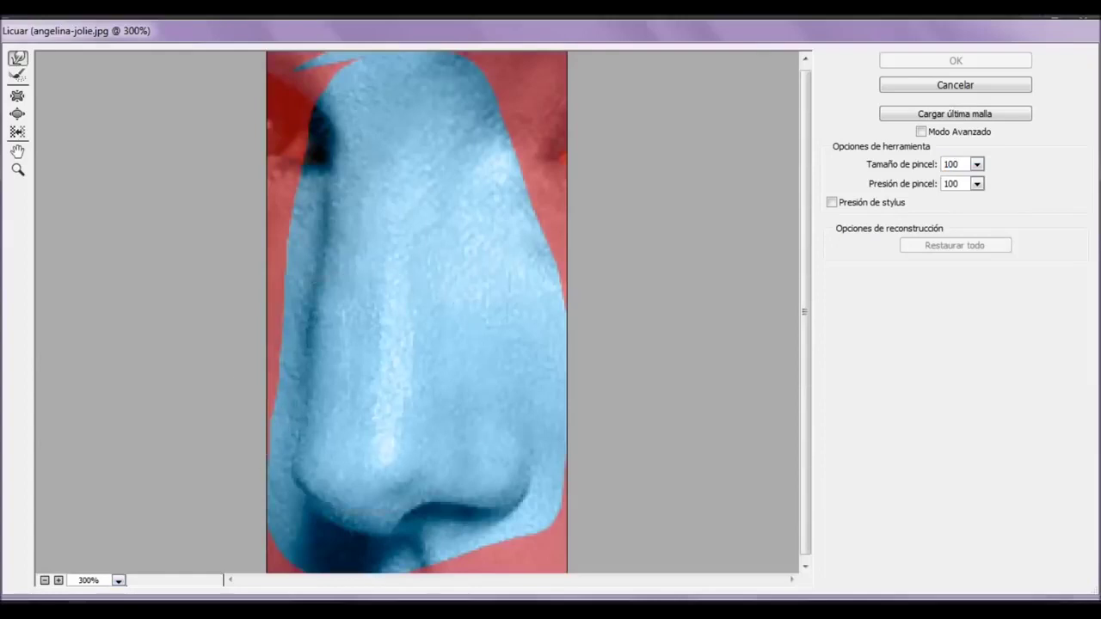
drag(370, 382, 407, 402)
click(977, 163)
drag(989, 184, 911, 184)
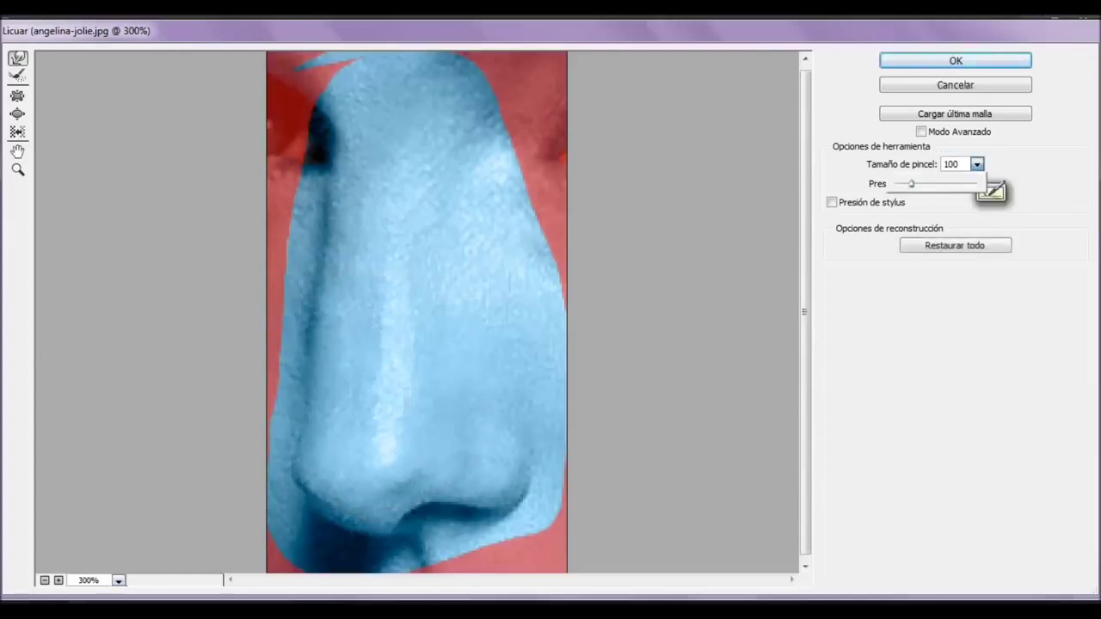
text(50)
click(977, 183)
drag(987, 189, 946, 189)
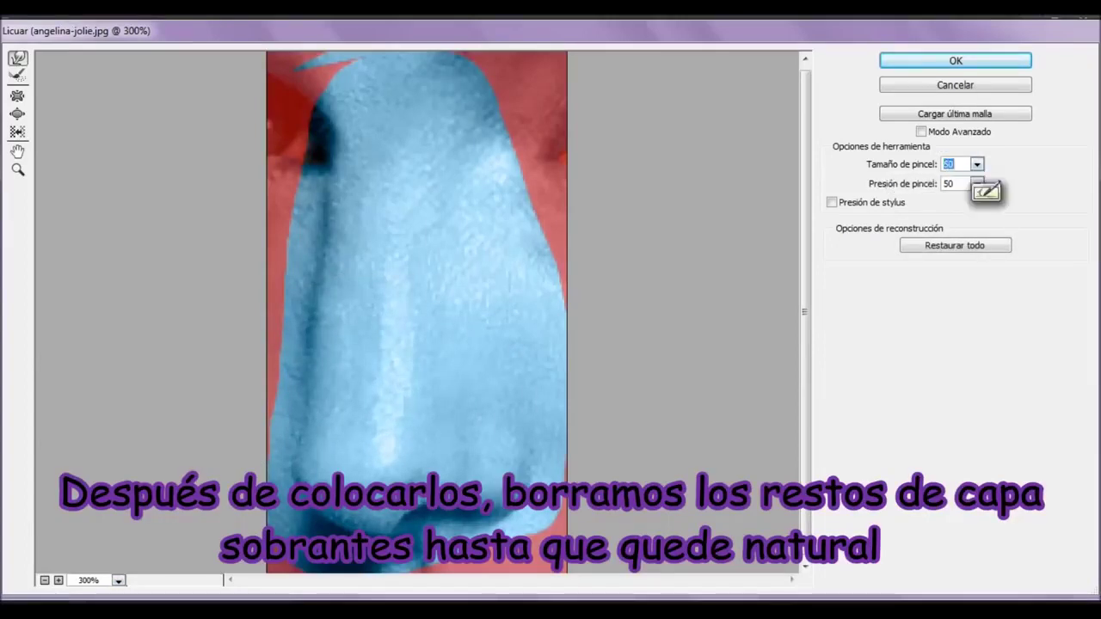
Forward Warp the nose outline outward around the bridge, tip and nostrils, and apply it.
drag(481, 163, 472, 103)
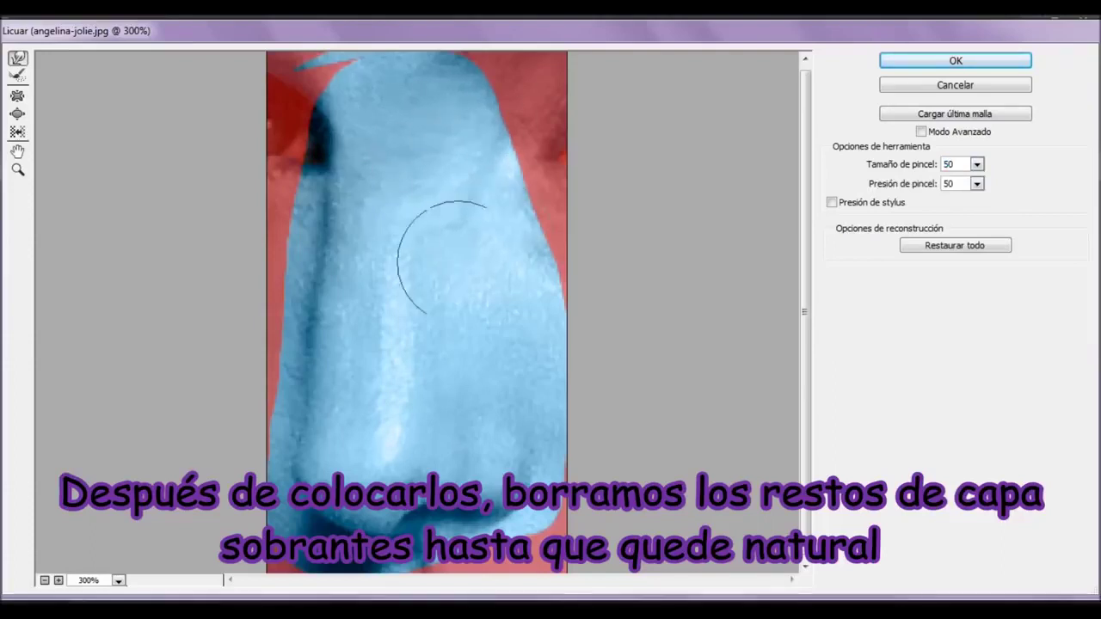
drag(447, 246, 356, 237)
drag(453, 291, 450, 209)
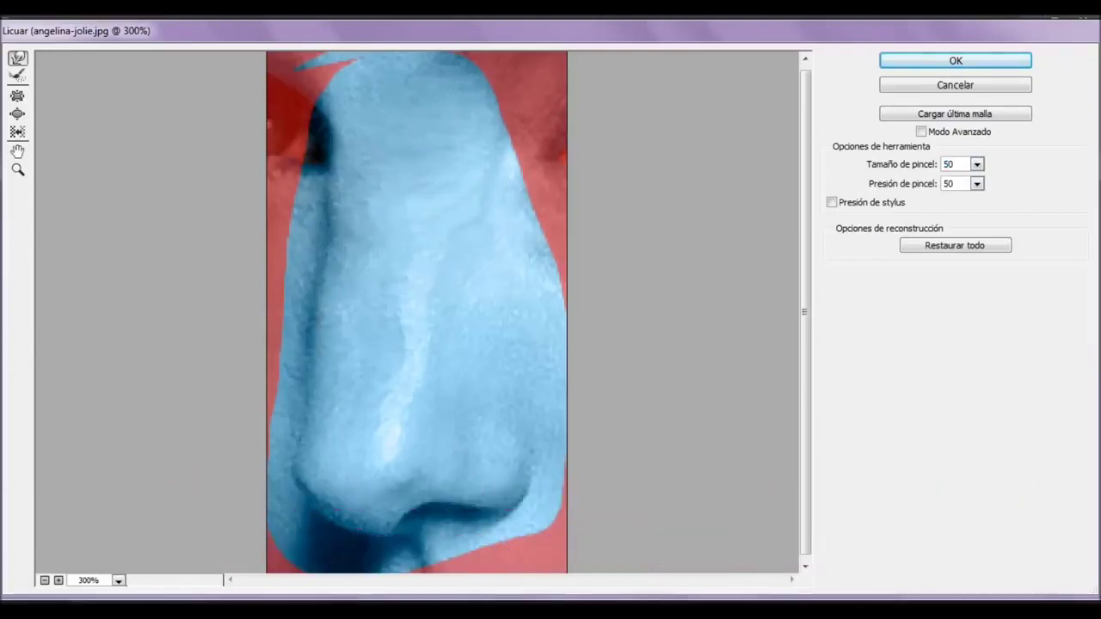
drag(430, 442, 504, 467)
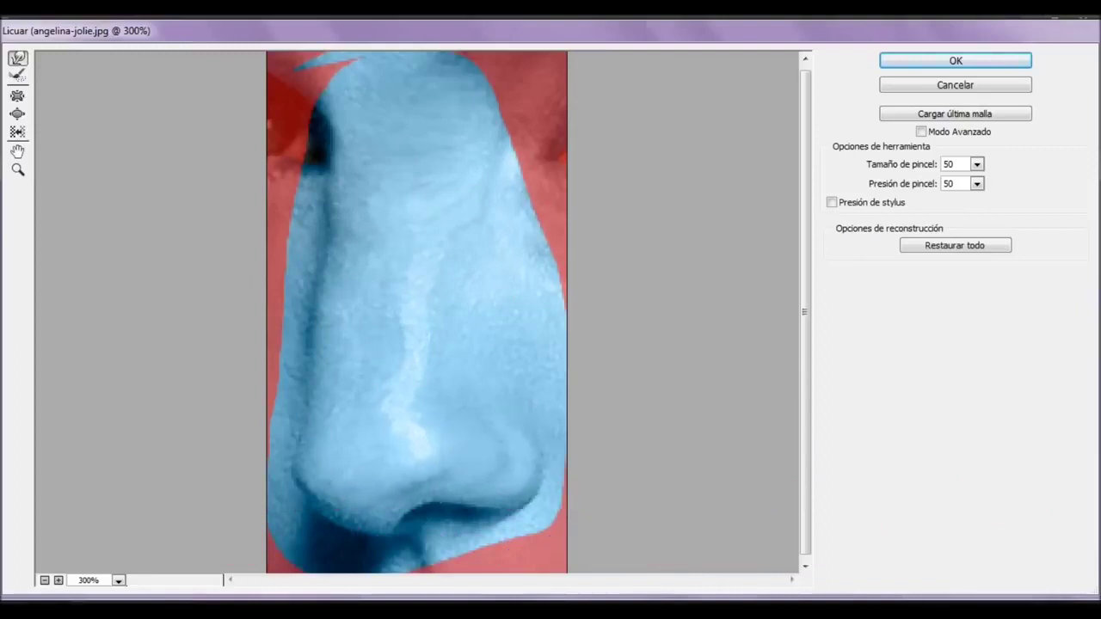
drag(381, 496, 405, 467)
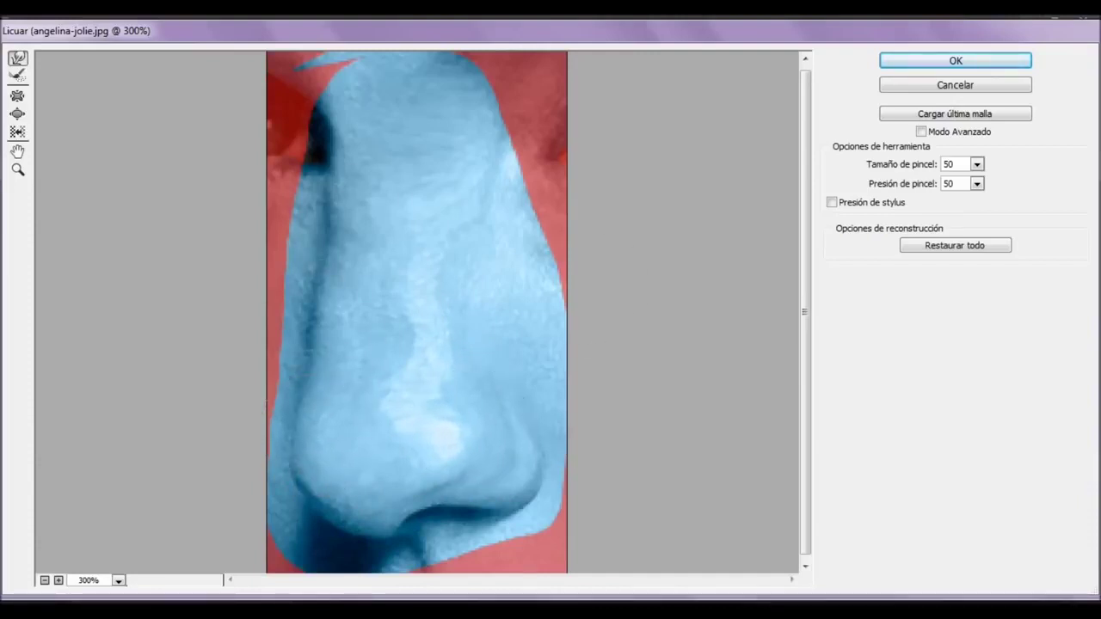
mouse_move(467, 352)
mouse_down()
mouse_move(455, 393)
mouse_move(465, 437)
mouse_up()
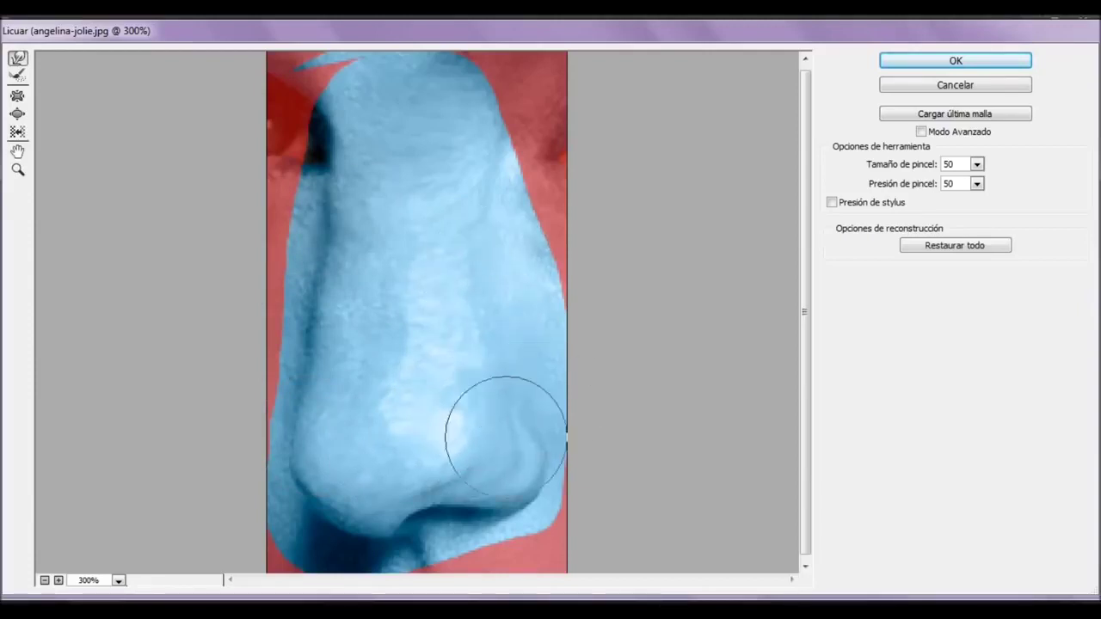
drag(425, 321, 417, 315)
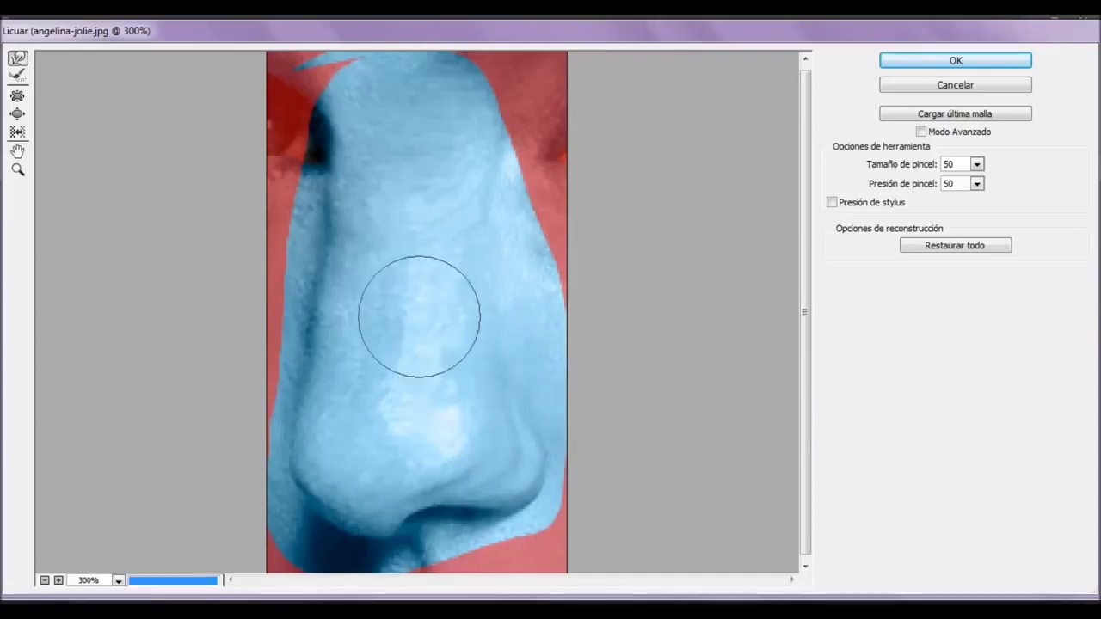
drag(467, 405, 381, 430)
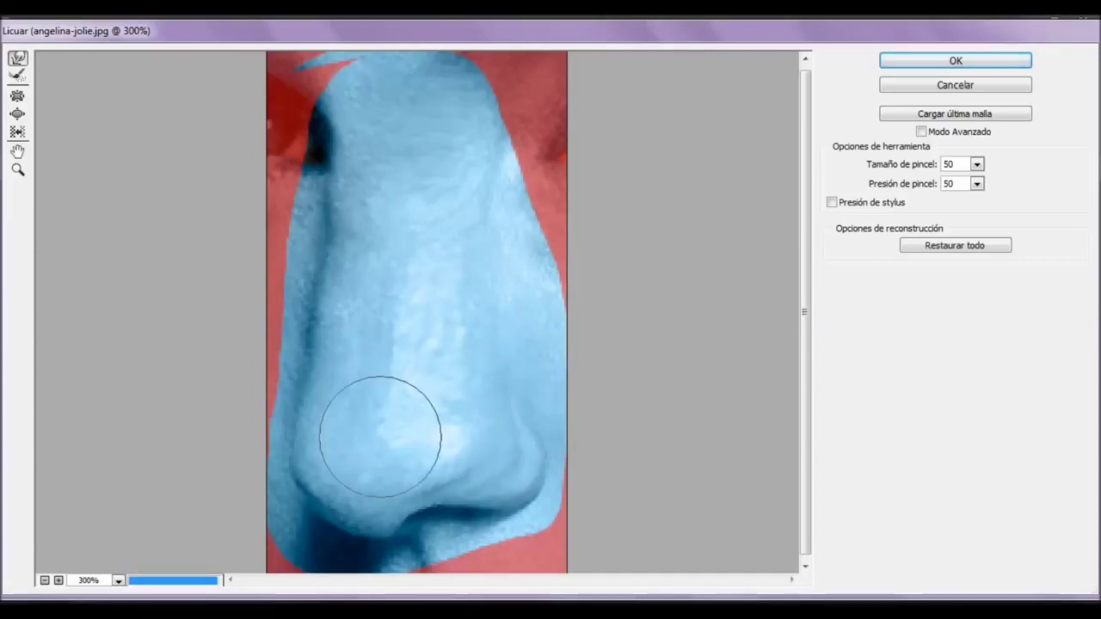
key(Return)
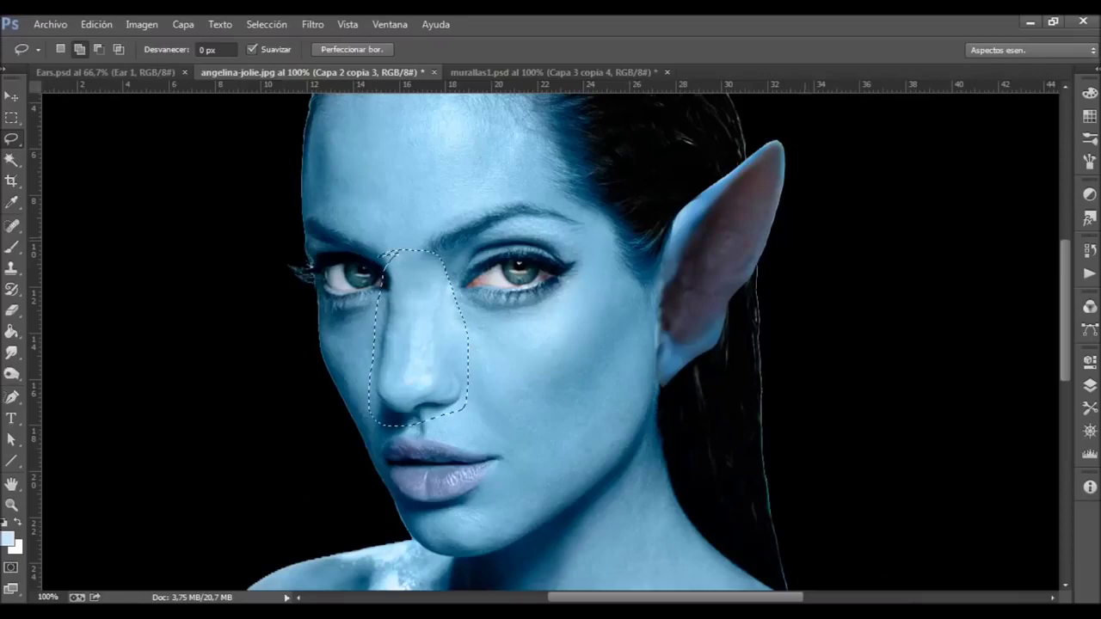
Deselect the nose and apply Liquify to the whole face at 100% preview without warping.
right_click(441, 292)
click(491, 433)
click(313, 24)
click(335, 141)
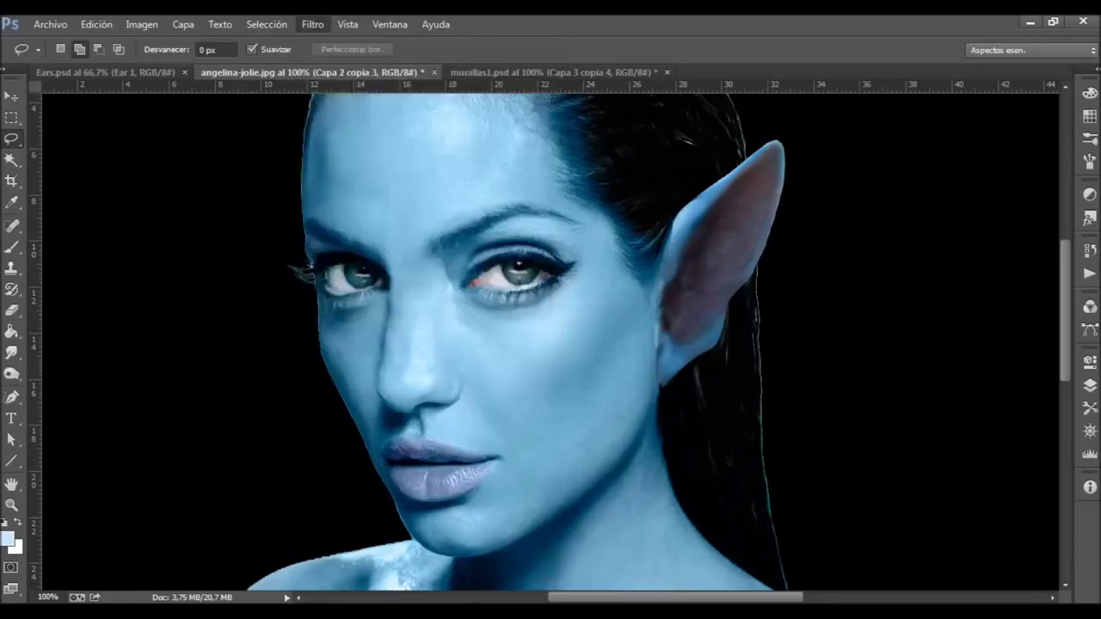
click(118, 581)
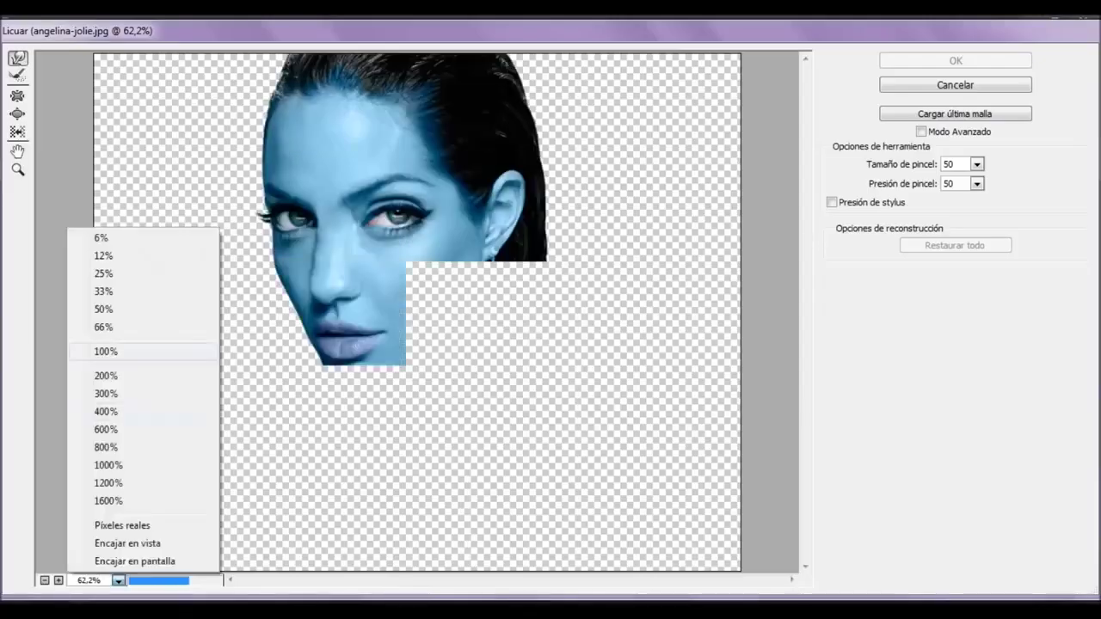
click(95, 353)
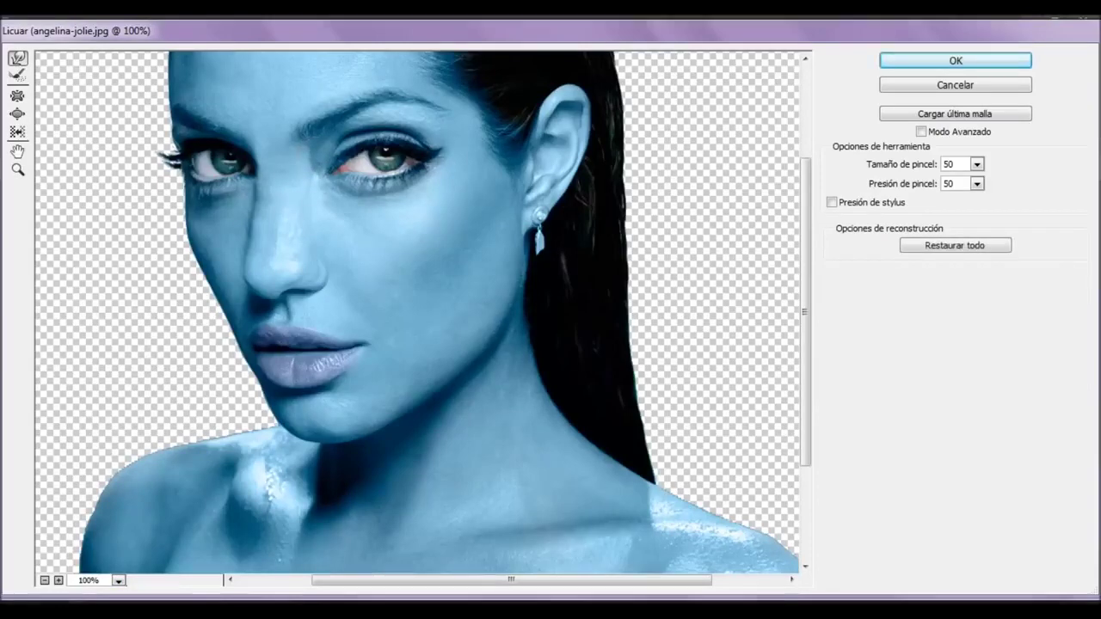
key(alt)
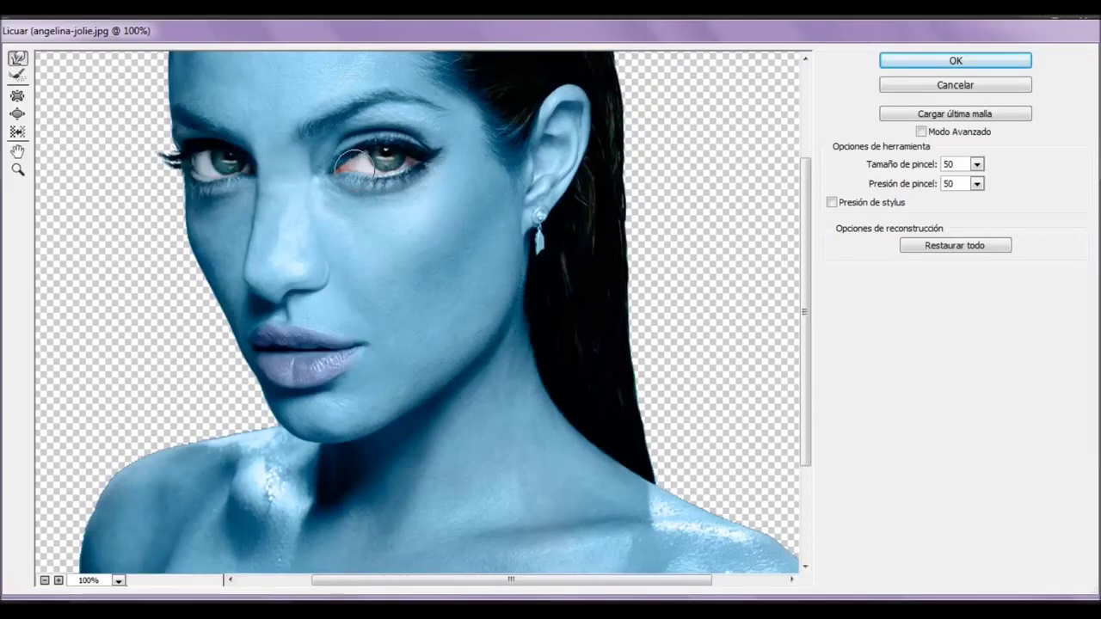
key(Return)
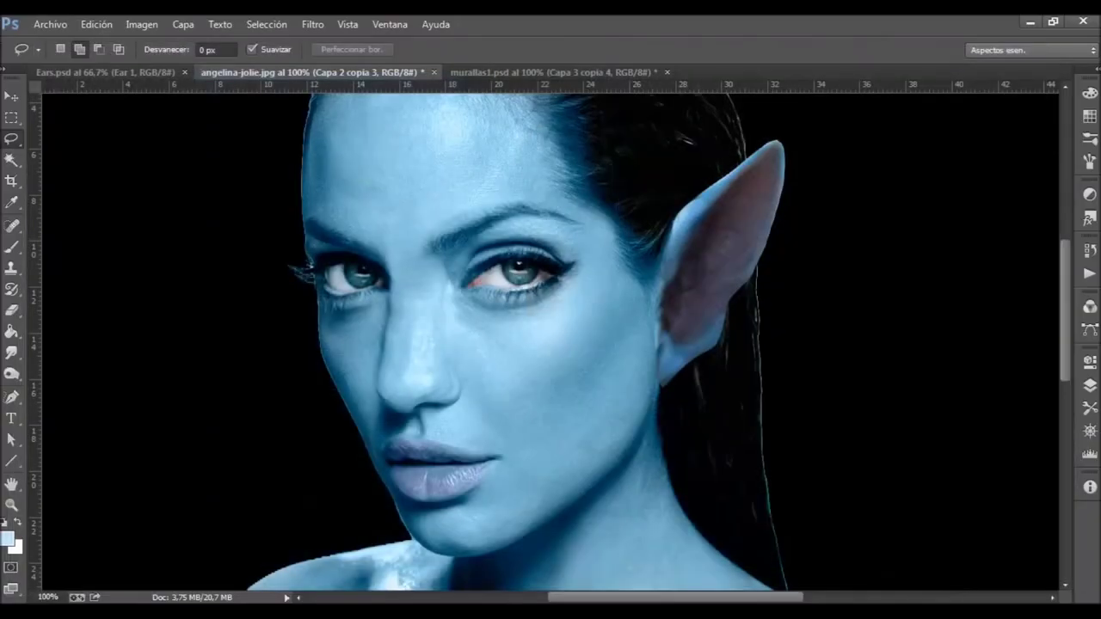
Reopen Liquify on the full face and bring up the preview zoom choices.
click(312, 20)
click(344, 149)
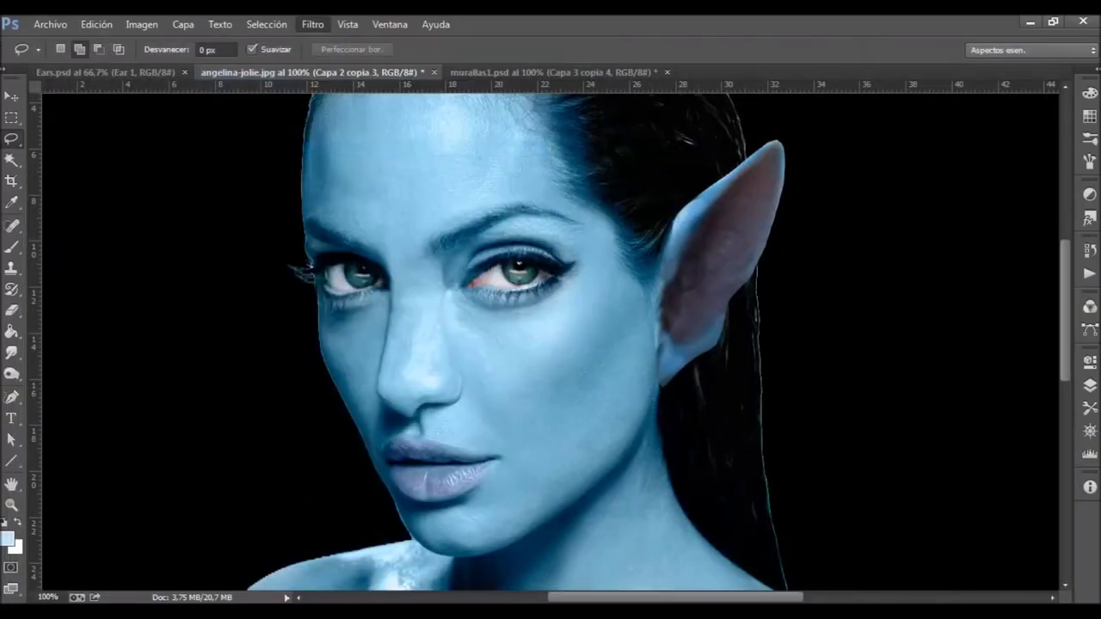
click(127, 573)
At 100% preview, Forward Warp the nose bridge upward and the nose tip, then apply.
click(105, 351)
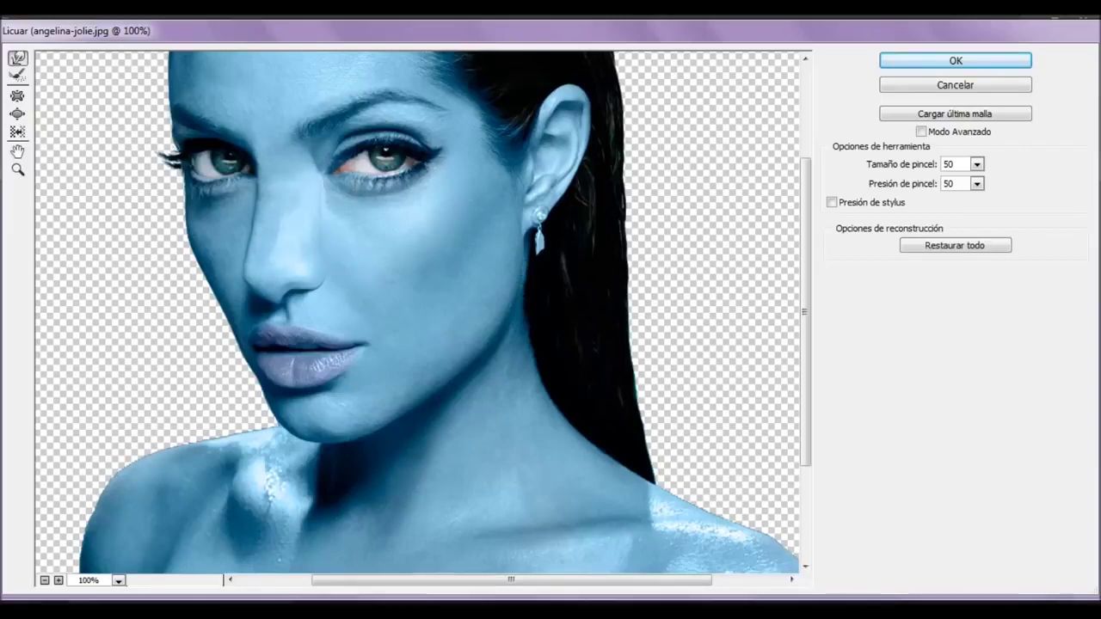
drag(284, 213, 292, 180)
drag(299, 265, 310, 241)
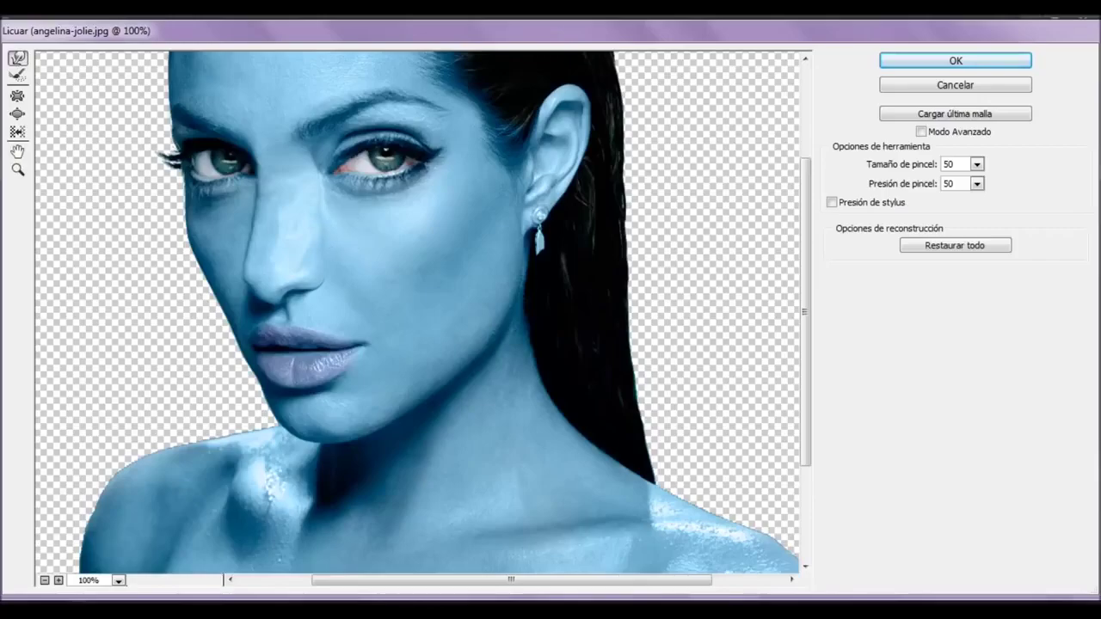
key(Return)
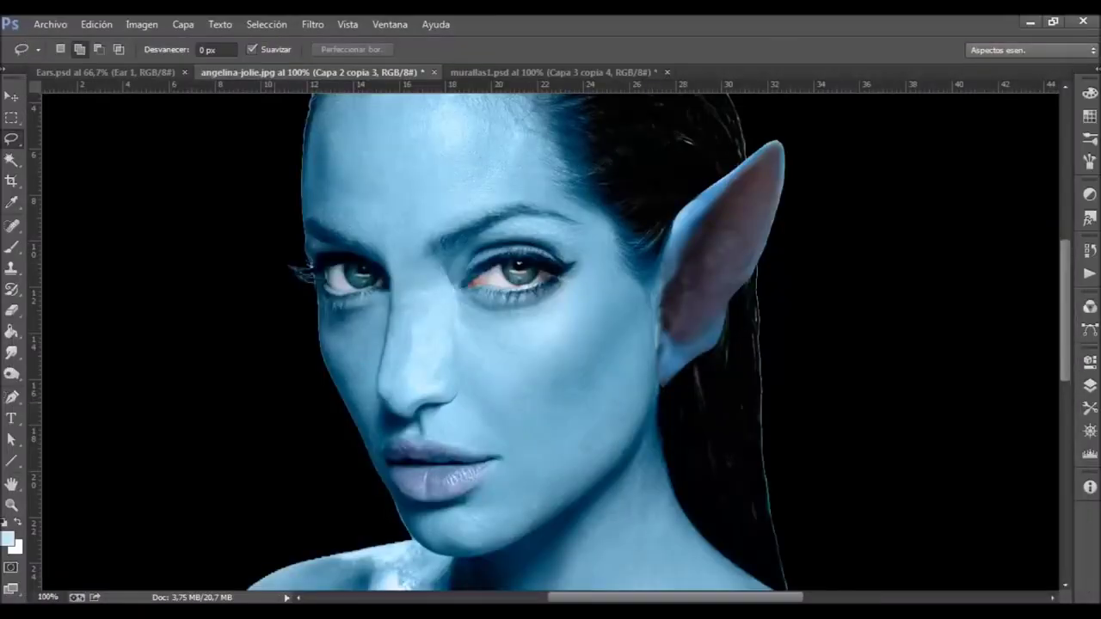
Zoom to 200% and set up the Dodge tool with 5% exposure.
key(ctrl+plus)
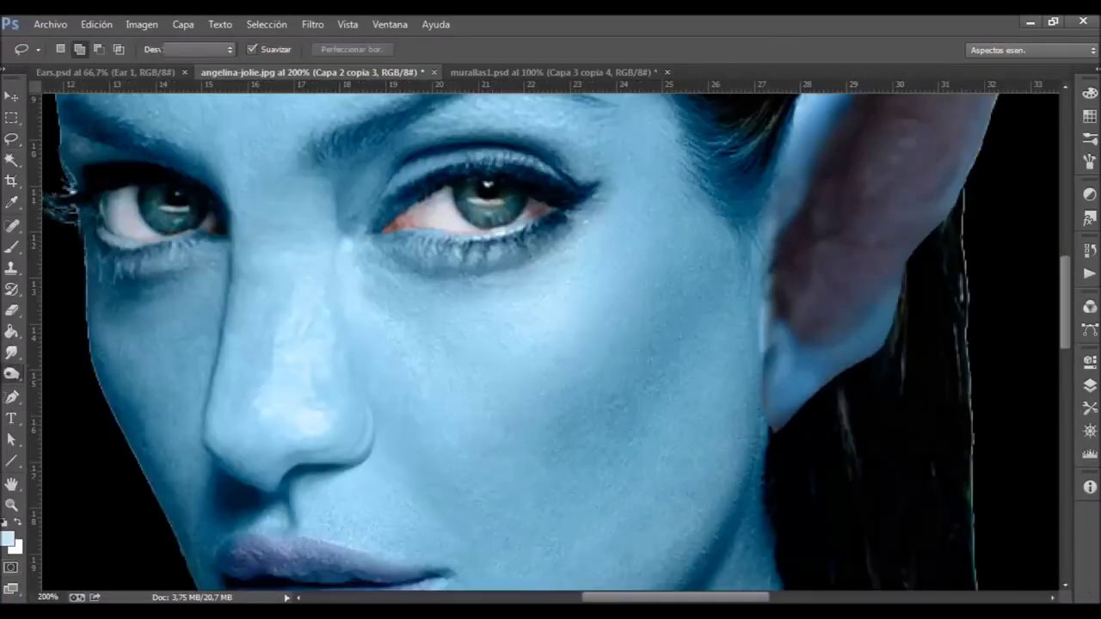
click(12, 373)
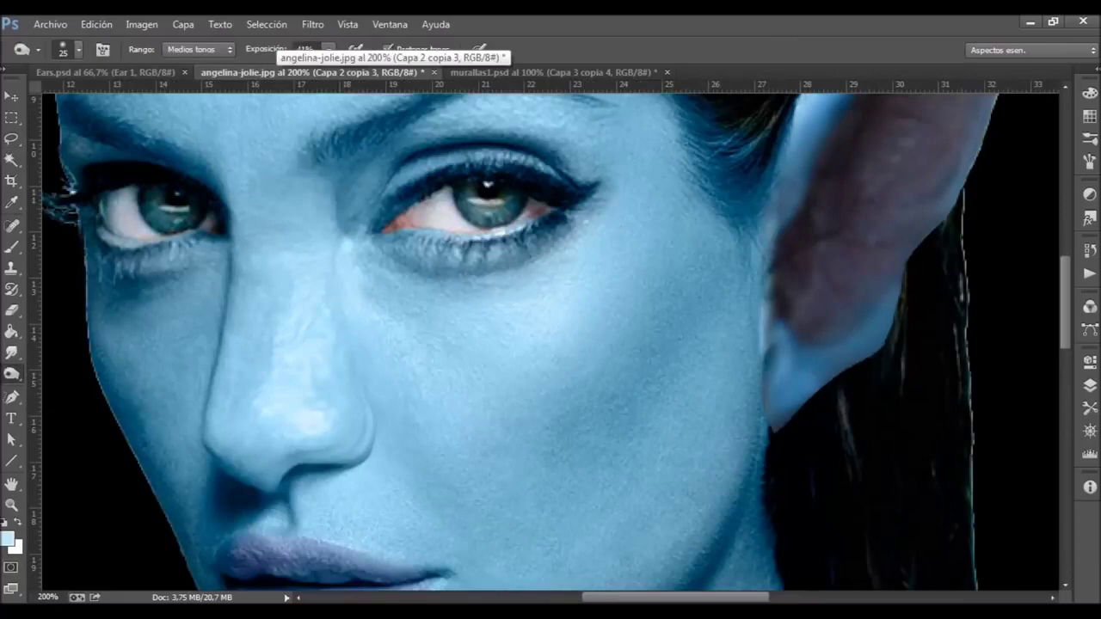
double_click(305, 49)
text(5)
key(Return)
Dodge a highlight line from the top of the nose down its right edge to the tip.
drag(338, 204, 335, 269)
mouse_move(340, 333)
mouse_down()
mouse_move(351, 213)
mouse_move(349, 331)
mouse_up()
drag(344, 202, 360, 163)
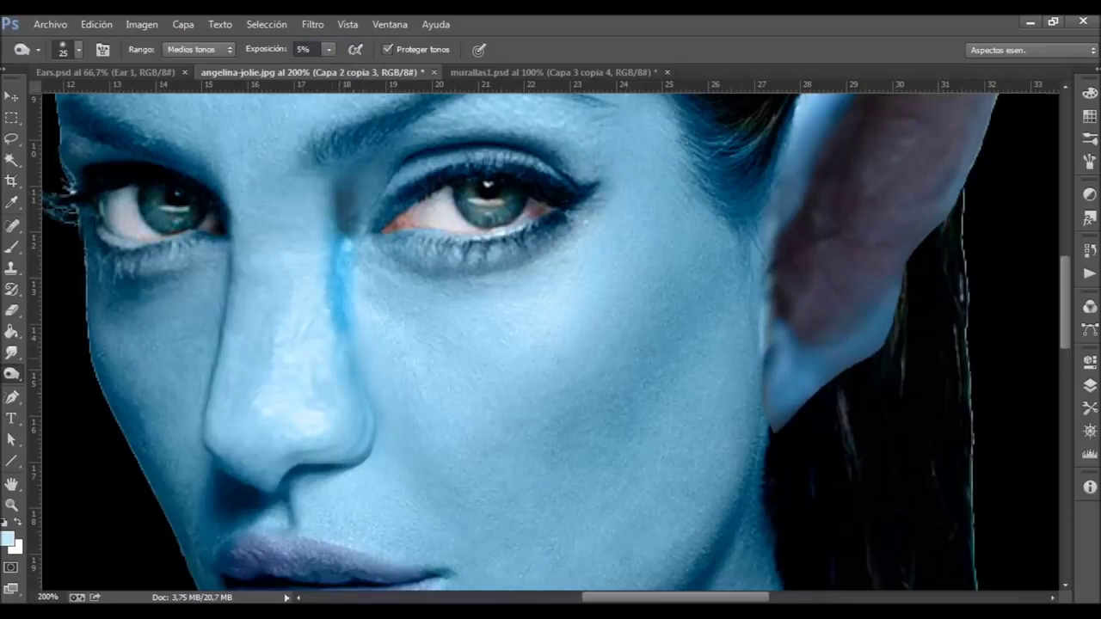
drag(356, 337, 375, 465)
mouse_move(367, 411)
mouse_down()
mouse_move(378, 462)
mouse_move(372, 396)
mouse_up()
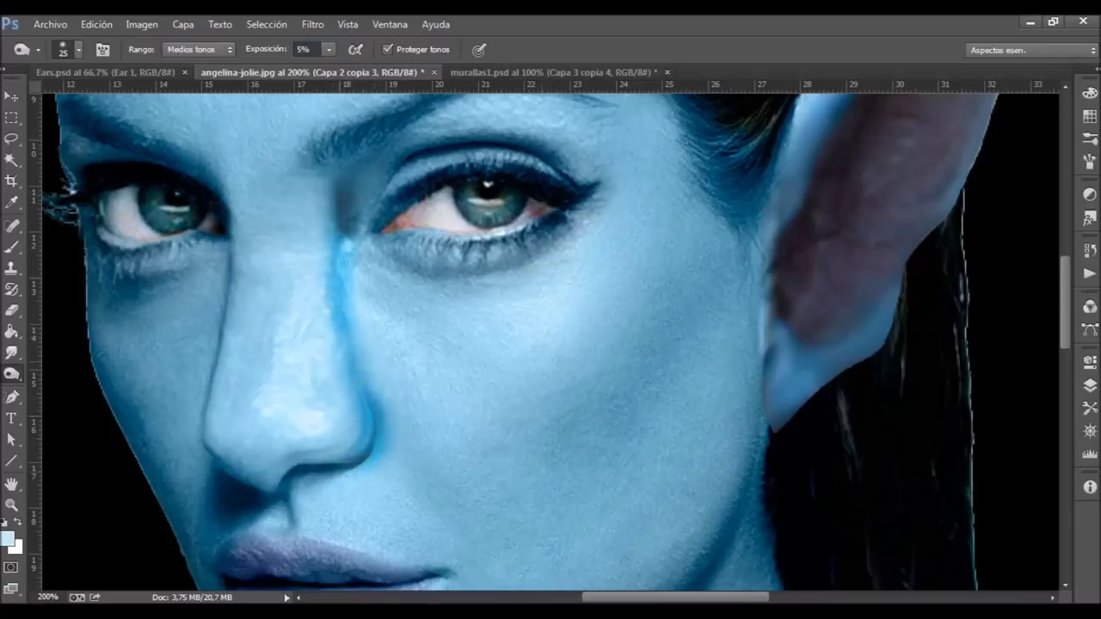
click(8, 537)
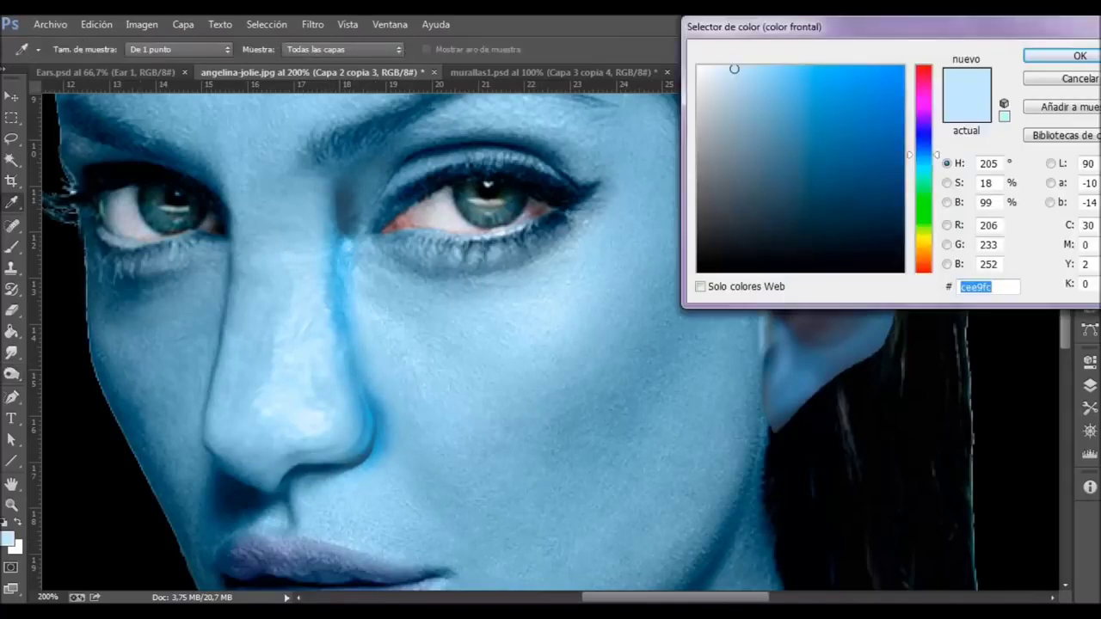
Choose dark grey #636669 as the foreground colour in the Color Picker.
drag(734, 191, 709, 187)
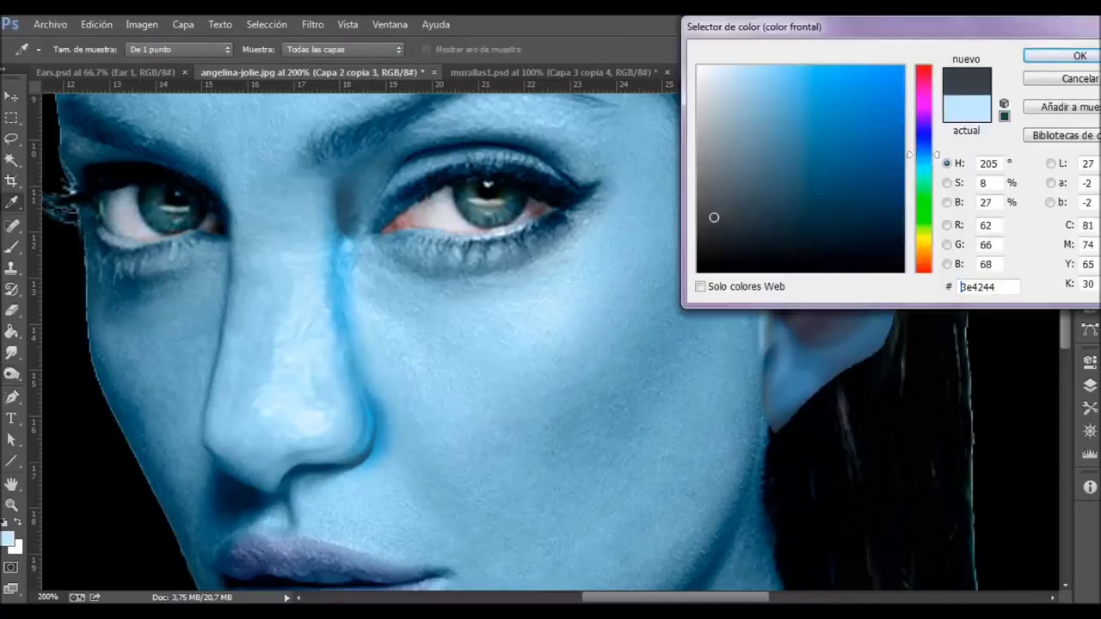
double_click(961, 286)
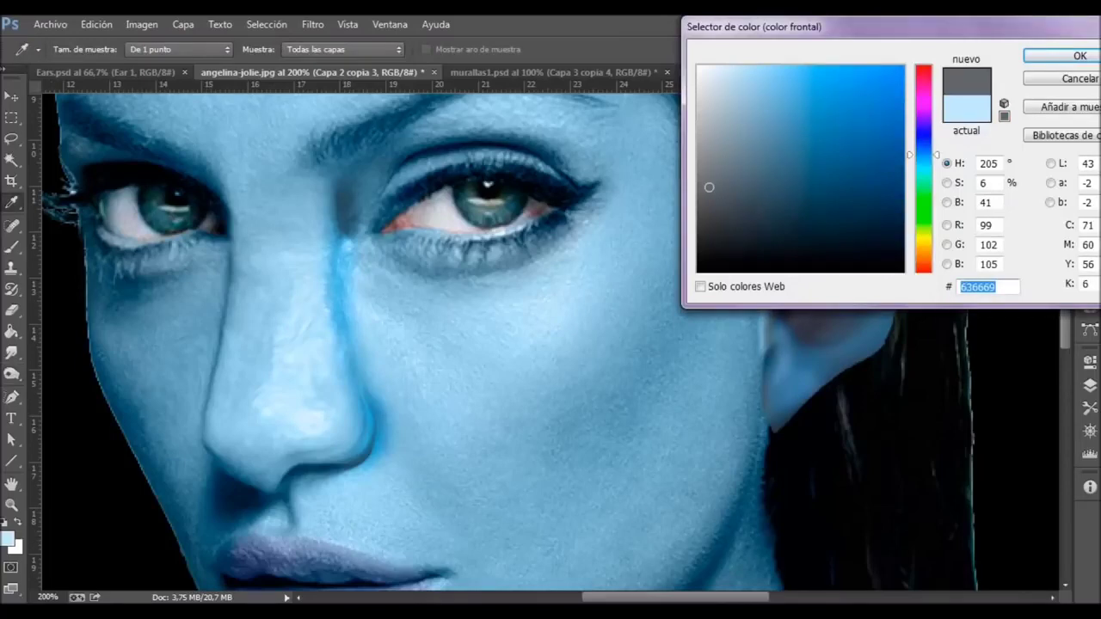
click(1079, 55)
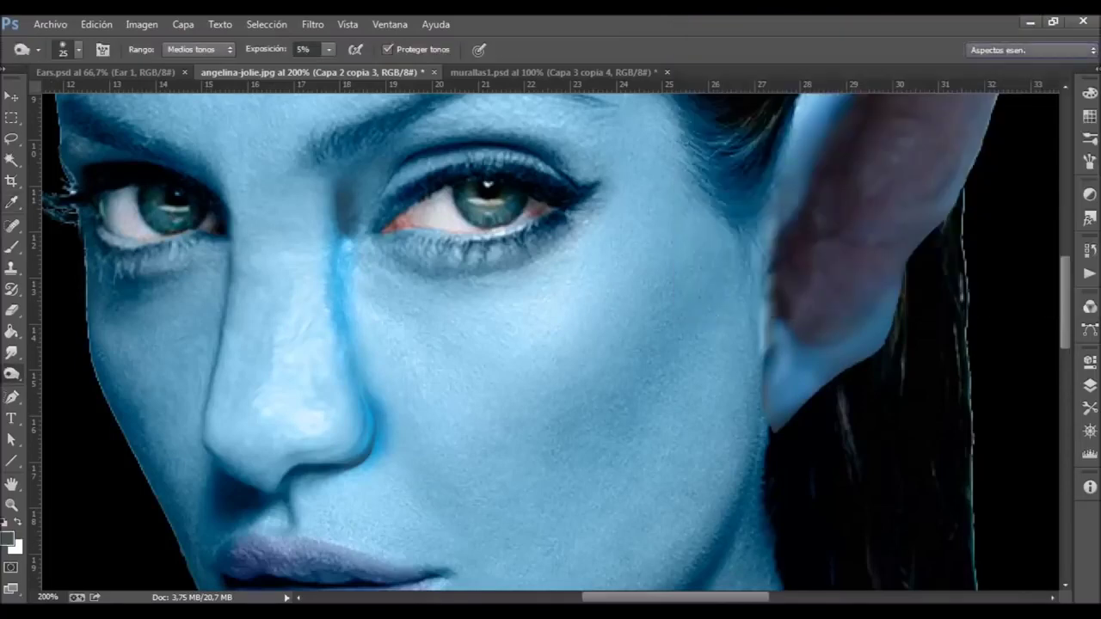
Burn the streak beside the nose, raising exposure to 32% to darken it further.
drag(341, 249, 365, 404)
drag(366, 361, 376, 456)
mouse_move(351, 343)
mouse_down()
mouse_move(342, 258)
mouse_move(352, 226)
mouse_up()
click(329, 49)
drag(322, 69, 348, 69)
drag(342, 257, 361, 404)
drag(346, 361, 368, 473)
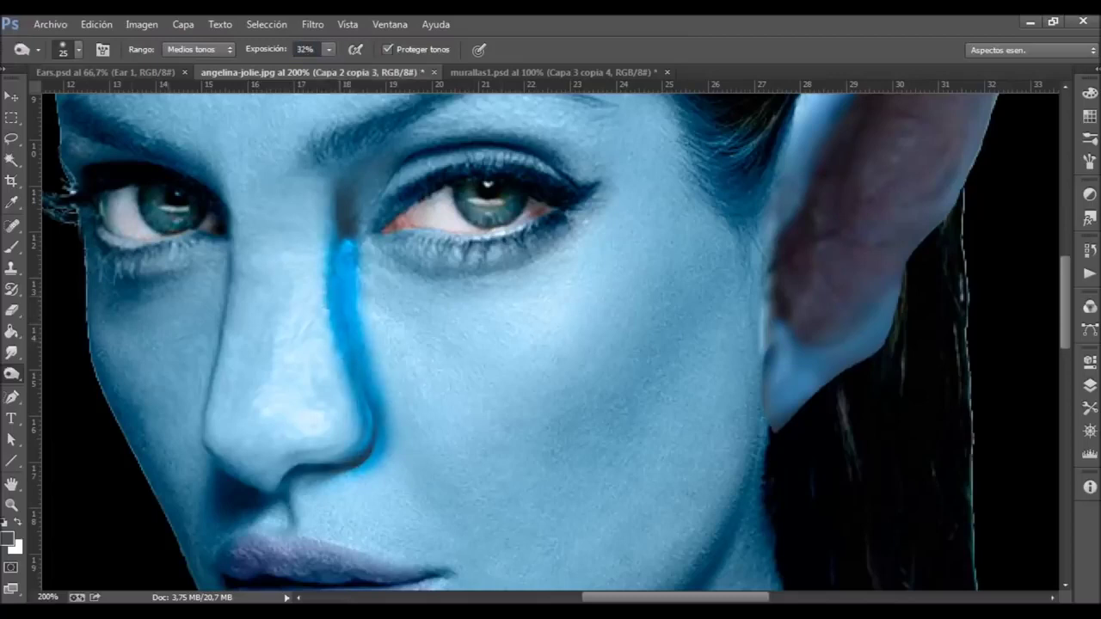
Erase back the excess dark streak along the nose edge and nostril.
key(e)
mouse_move(344, 236)
mouse_down()
mouse_move(370, 469)
mouse_move(344, 296)
mouse_up()
mouse_move(370, 400)
mouse_down()
mouse_move(374, 464)
mouse_move(383, 447)
mouse_move(318, 486)
mouse_up()
drag(344, 337, 389, 463)
mouse_move(344, 240)
mouse_down()
mouse_move(383, 429)
mouse_move(370, 473)
mouse_up()
At 5% exposure, lengthen the nose streak and deepen the shadow along the jaw and neck.
click(306, 49)
text(5)
key(Return)
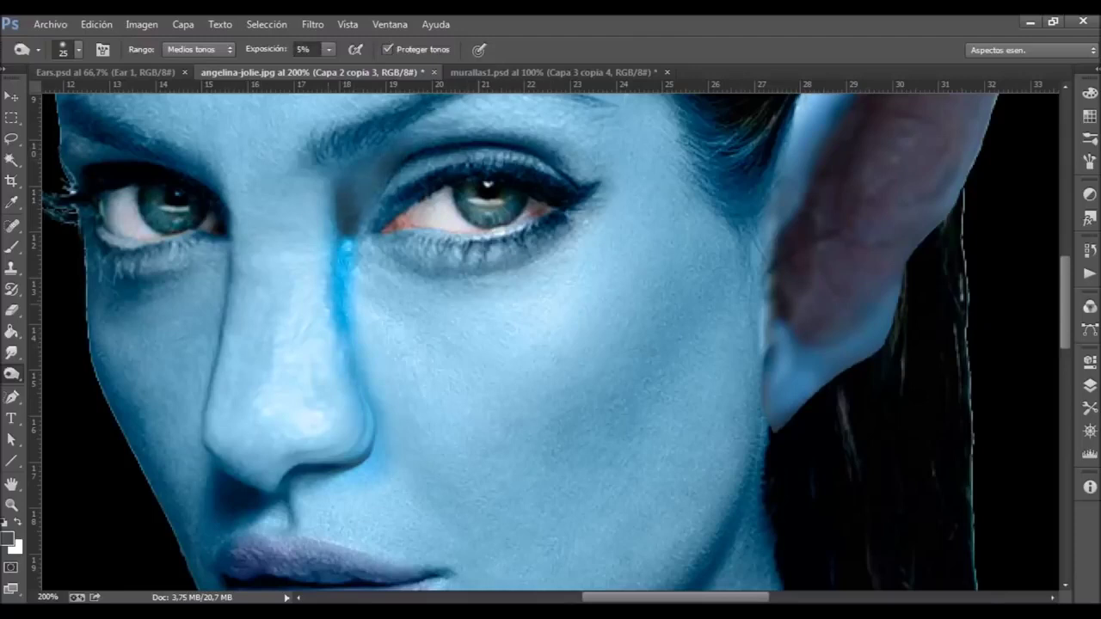
drag(344, 240, 361, 477)
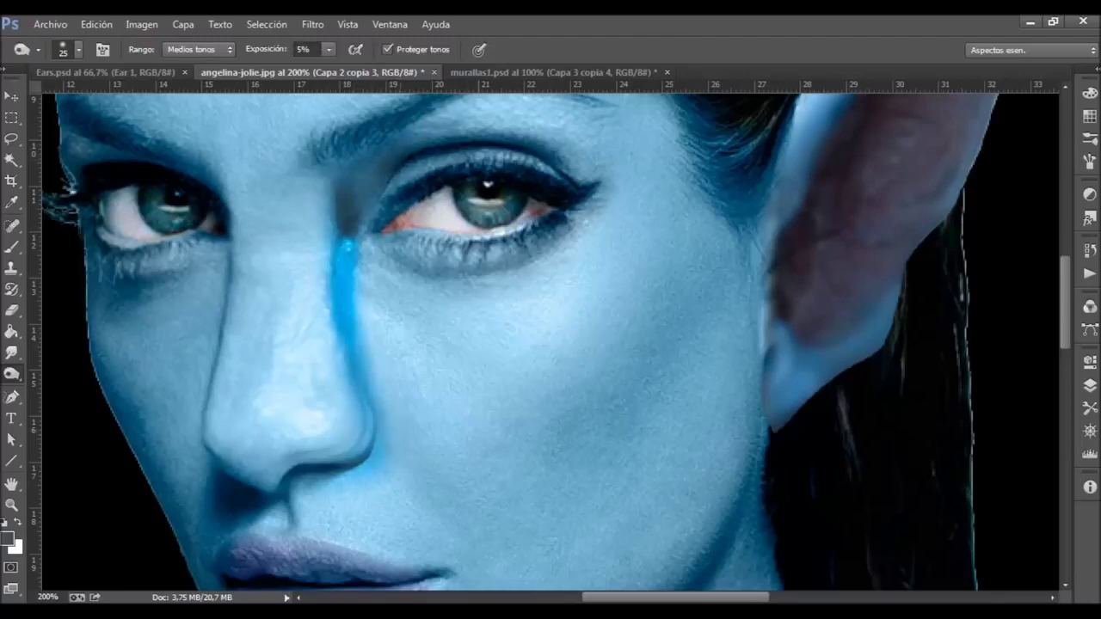
scroll(550, 344, down, 5)
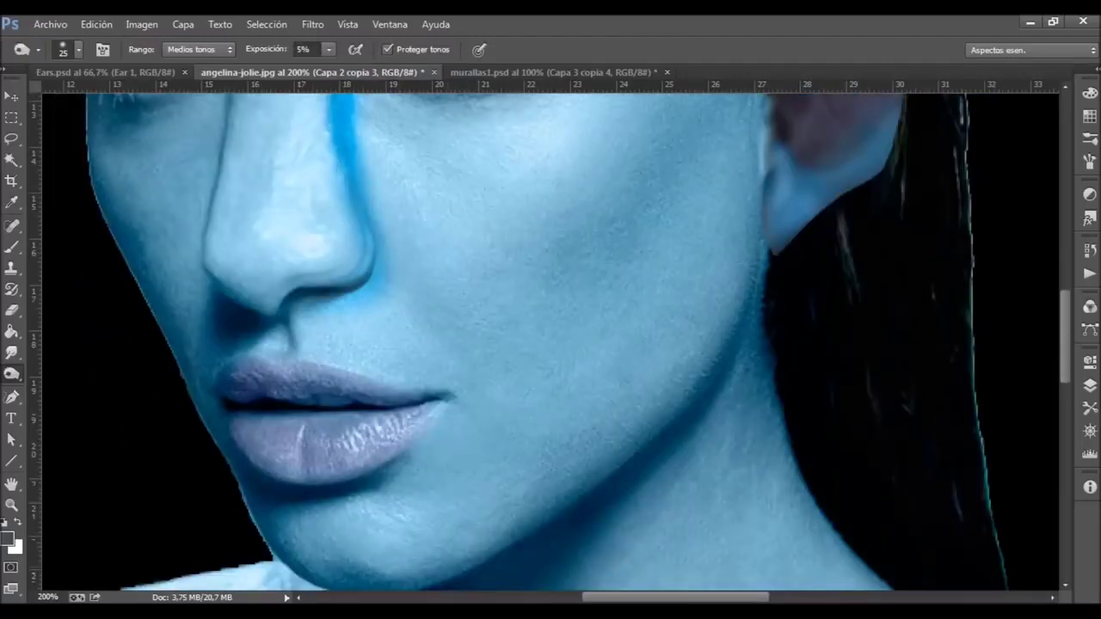
drag(662, 421, 743, 275)
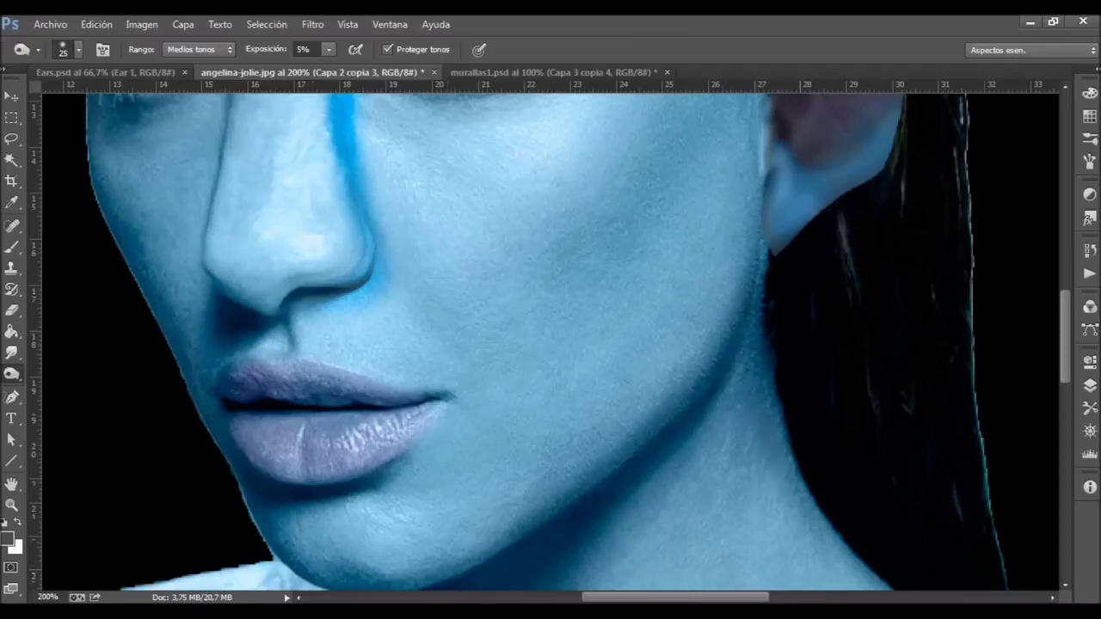
scroll(551, 344, up, 5)
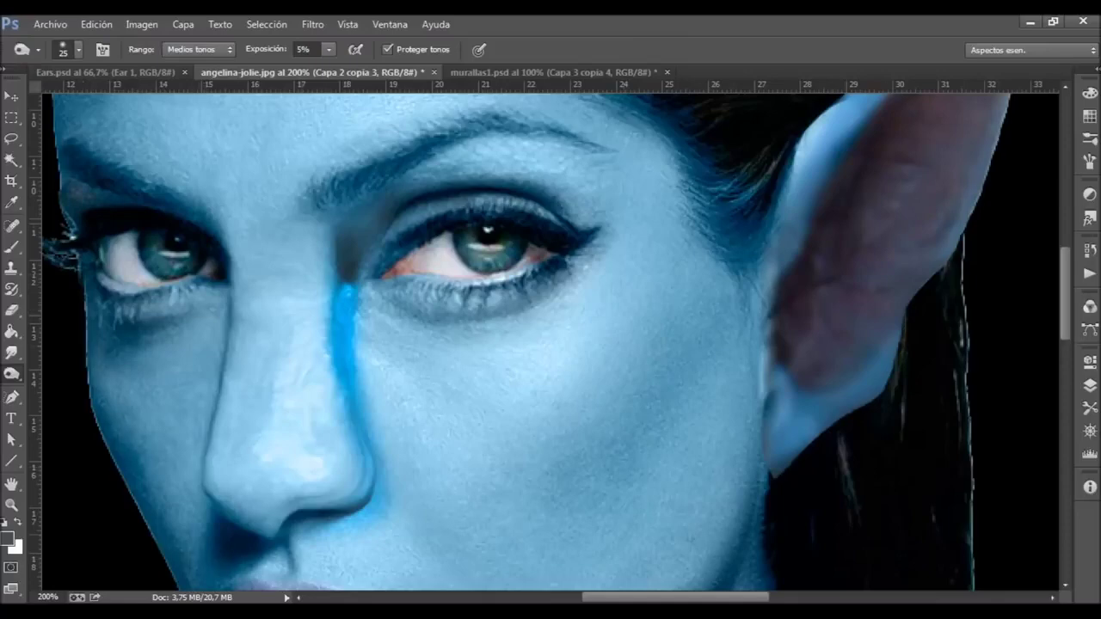
scroll(550, 344, down, 3)
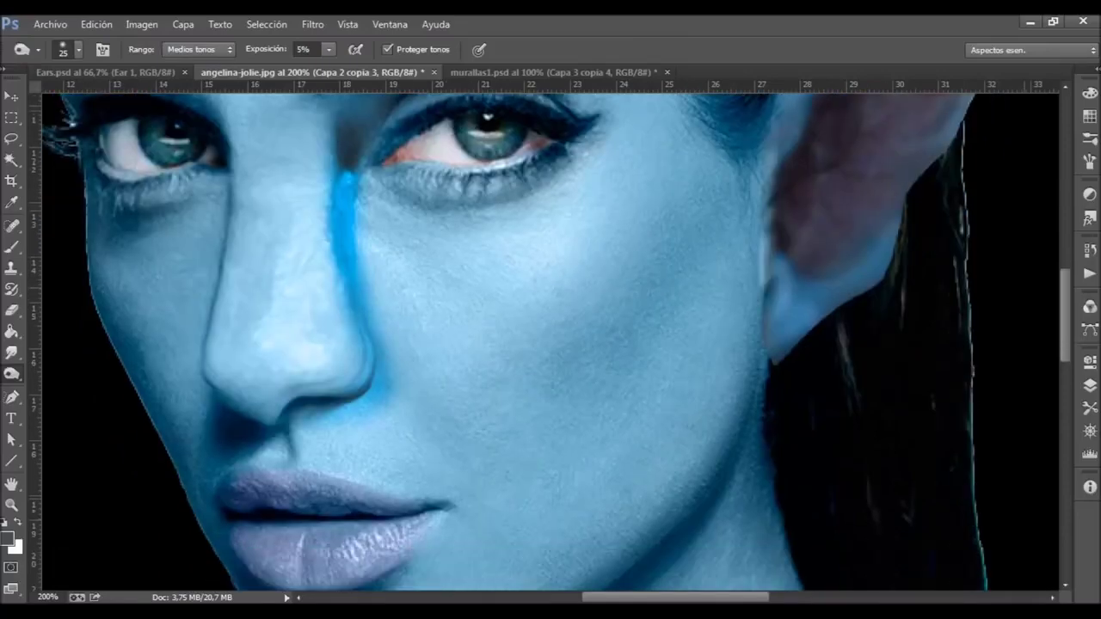
scroll(551, 344, up, 8)
scroll(550, 344, up, 2)
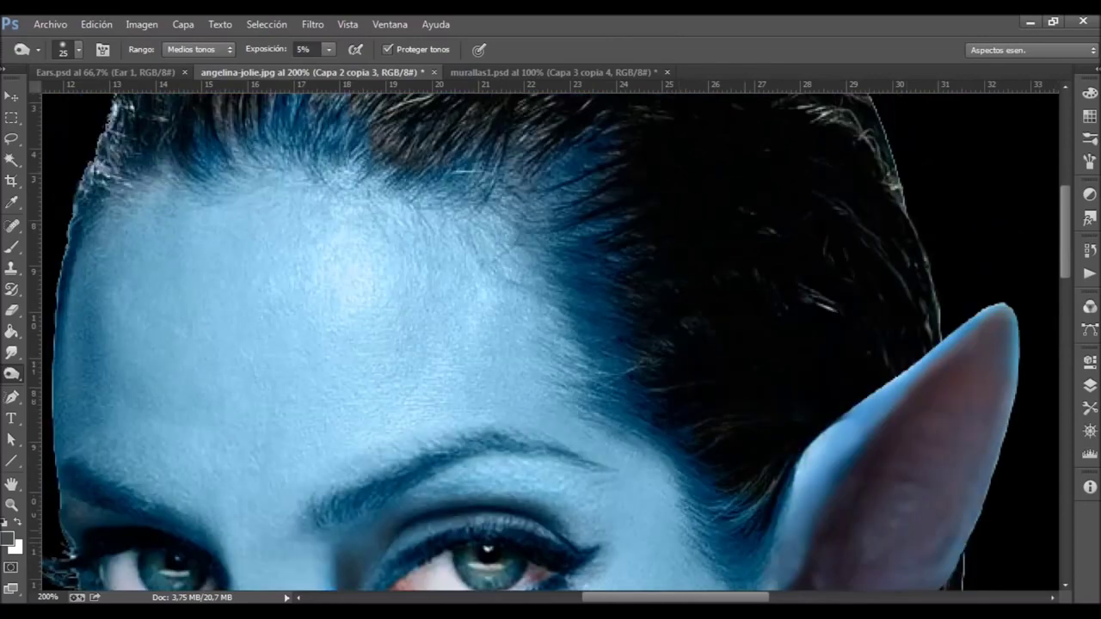
scroll(550, 344, down, 5)
Merge layers Capa 3 copia and Capa 2 copia 3.
click(1089, 386)
click(942, 342)
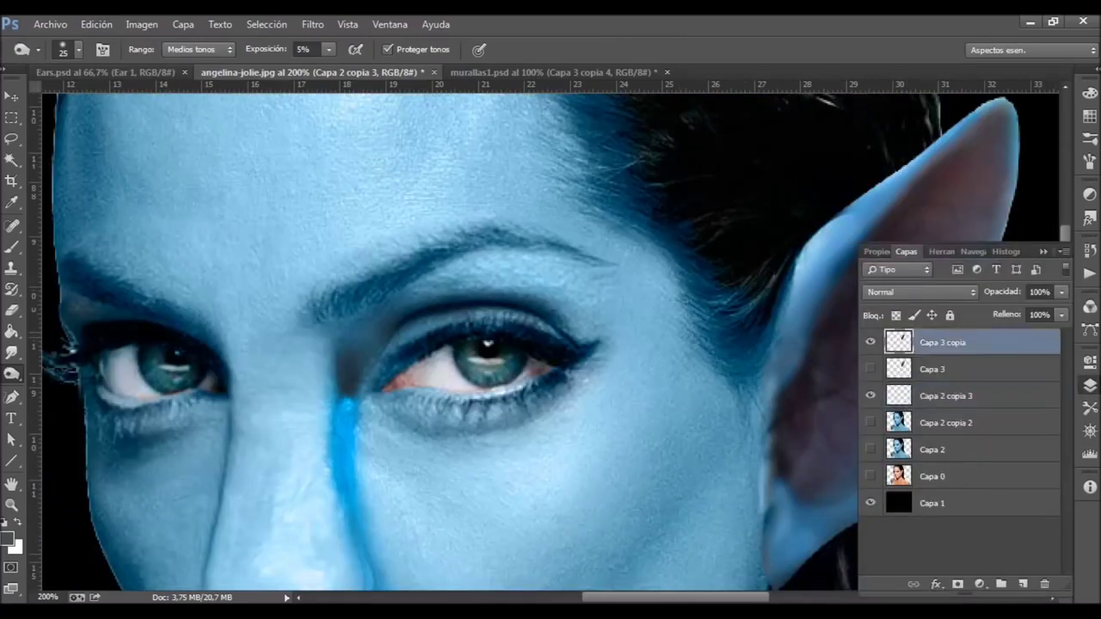
ctrl+click(946, 396)
right_click(946, 396)
click(860, 479)
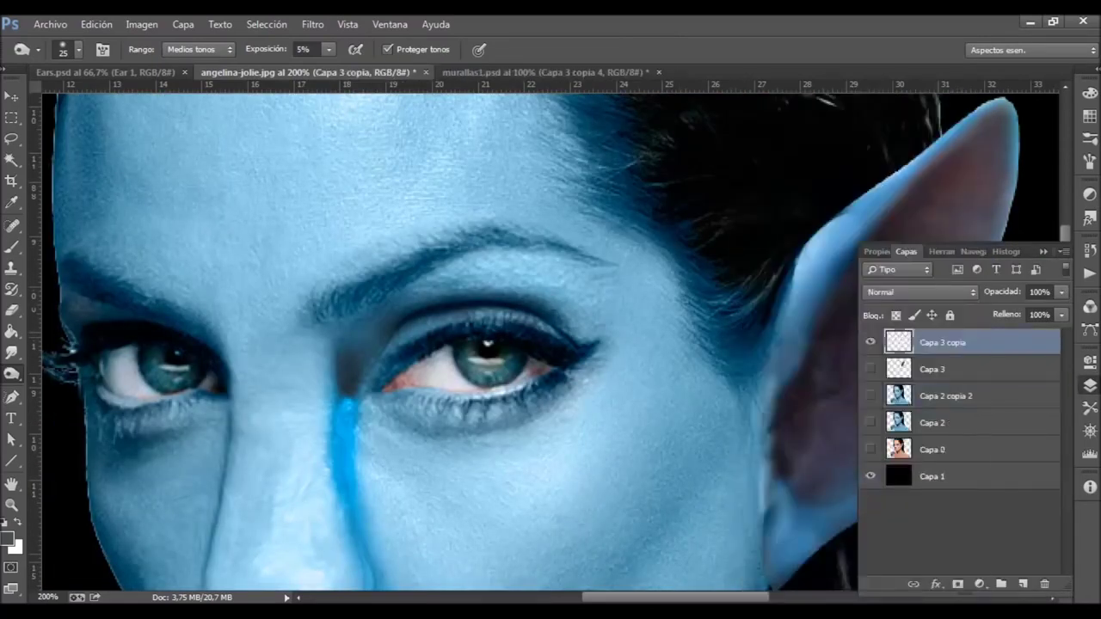
click(1043, 251)
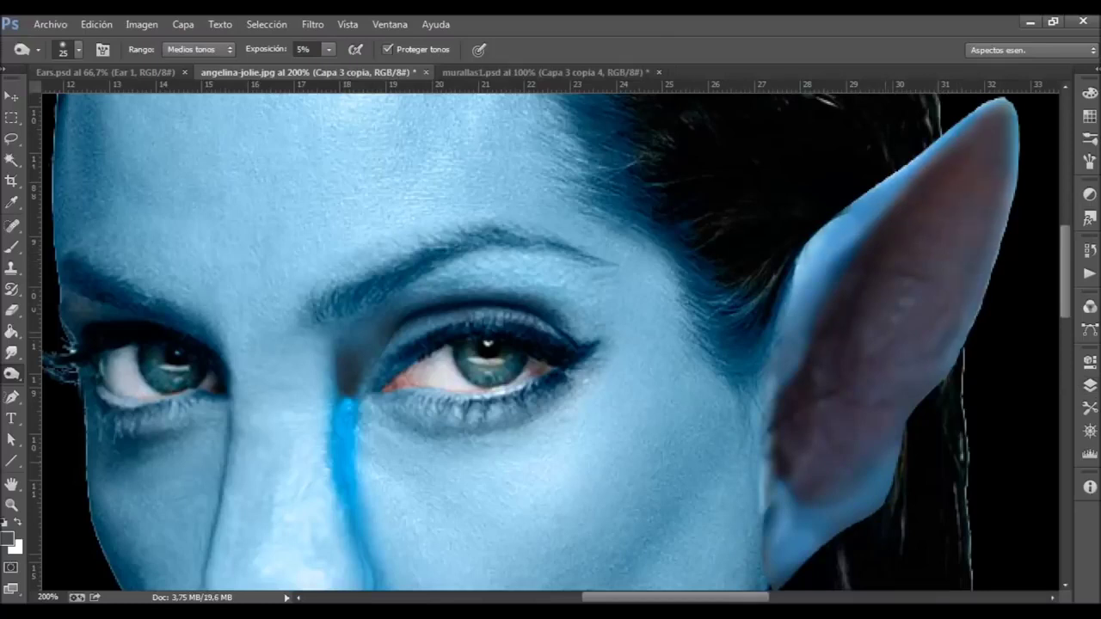
Burn the lower ear, the ear tip edge and the left edge of the forehead.
drag(886, 465, 868, 503)
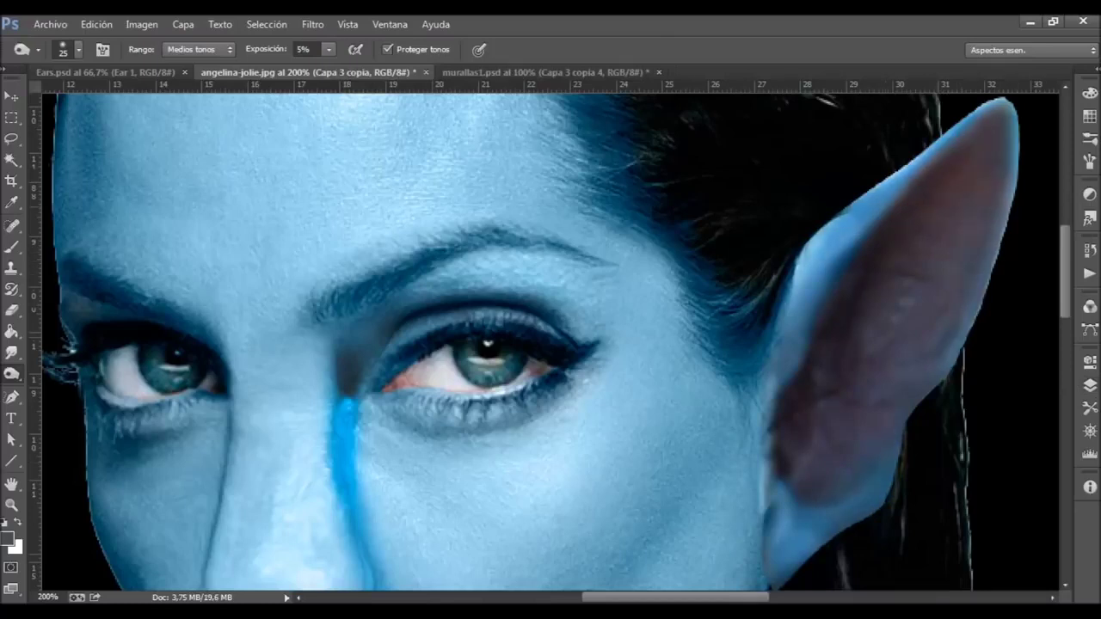
drag(1012, 124, 1013, 169)
scroll(550, 344, up, 3)
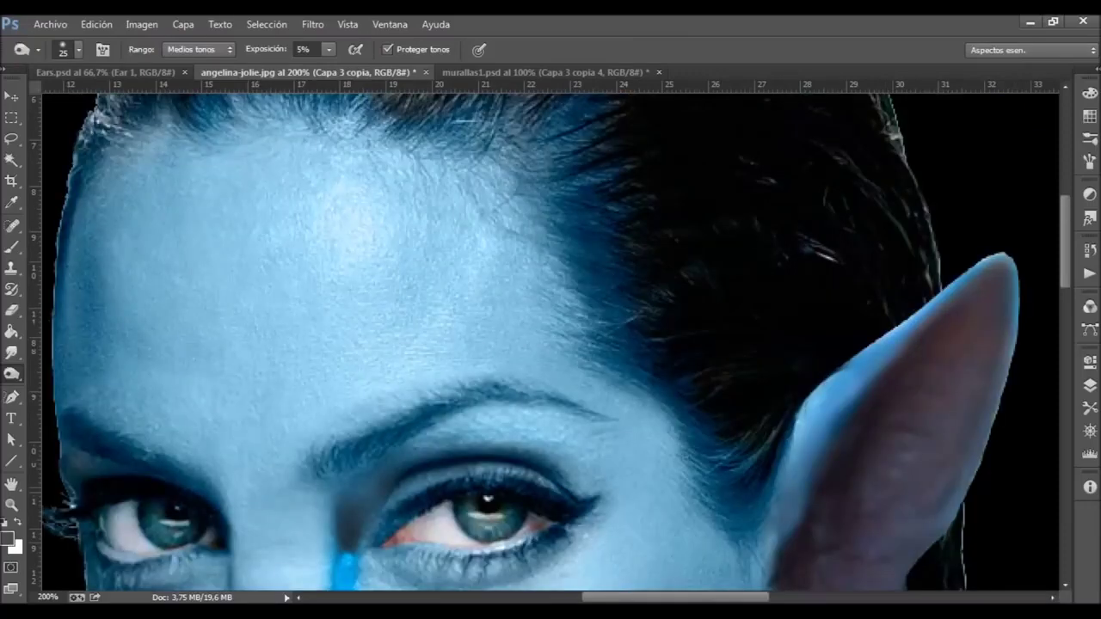
drag(83, 202, 84, 327)
right_click(11, 373)
With the Dodge tool and light blue foreground, brighten the nose bridge, tip and left cheek.
click(77, 371)
click(8, 537)
click(1050, 52)
scroll(550, 344, down, 5)
mouse_move(249, 453)
mouse_down()
mouse_move(232, 472)
mouse_move(258, 292)
mouse_move(271, 456)
mouse_up()
mouse_move(314, 288)
mouse_down()
mouse_move(272, 468)
mouse_move(258, 223)
mouse_move(240, 344)
mouse_up()
drag(215, 465, 310, 485)
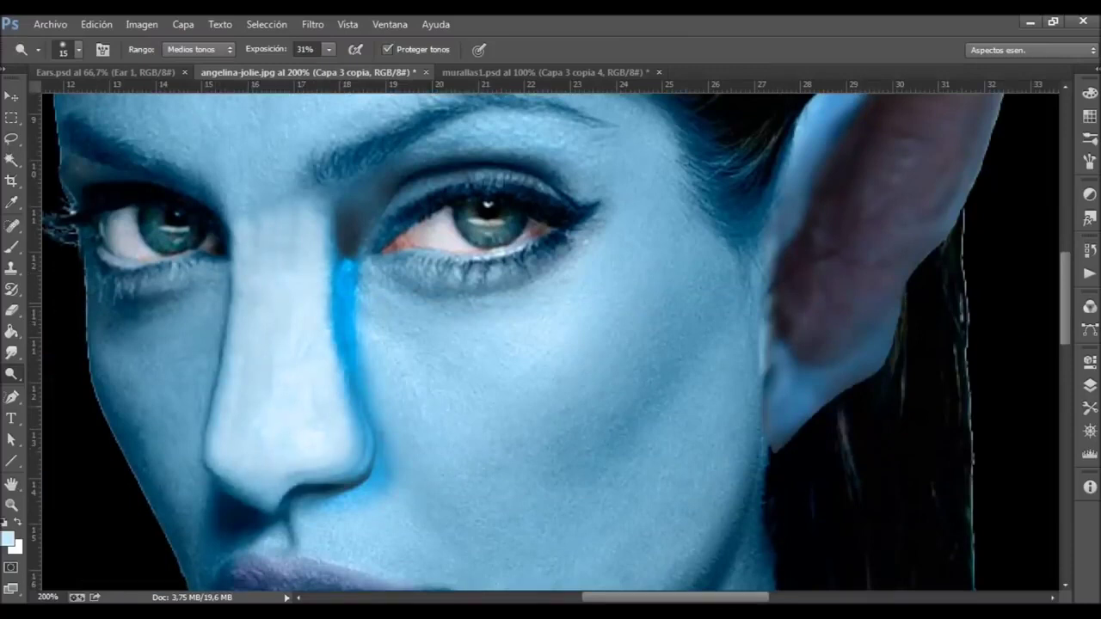
drag(279, 185, 293, 230)
drag(121, 343, 181, 445)
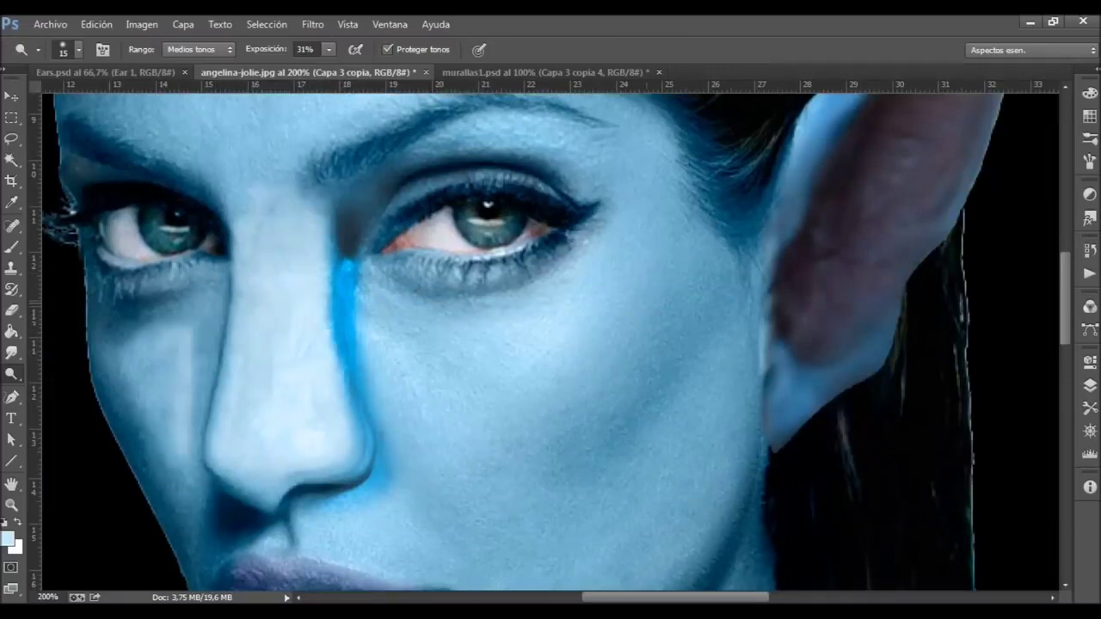
Lower dodge exposure to 15%, lighten cheek streaks below the nose, then undo the strongest strokes.
click(328, 49)
drag(311, 67, 298, 68)
drag(451, 383, 438, 524)
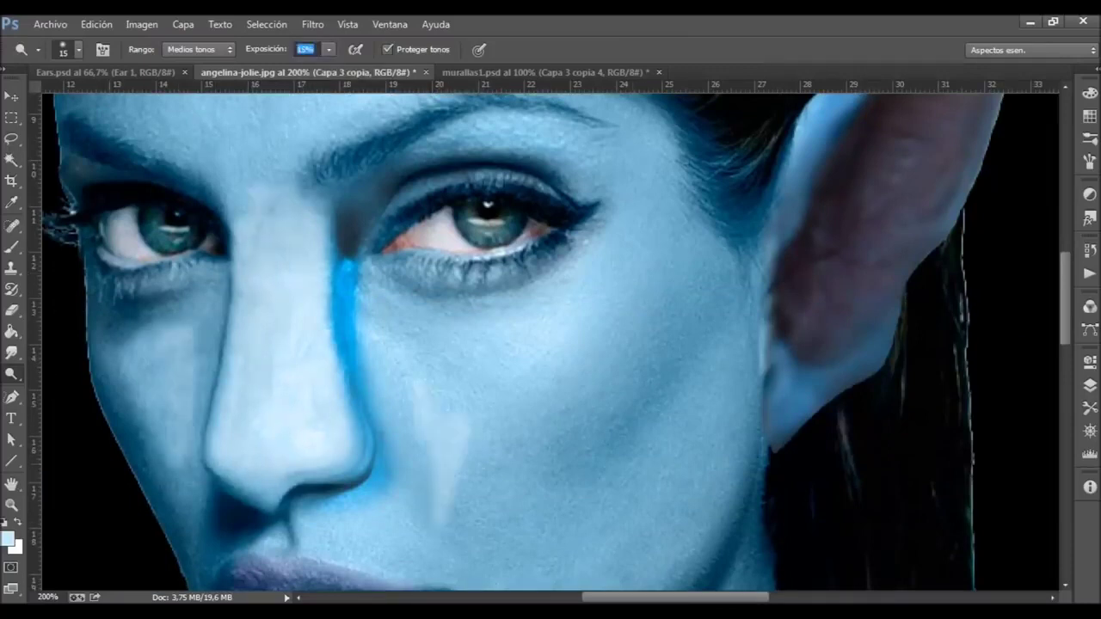
drag(516, 353, 451, 400)
key(ctrl+alt+z)
key(ctrl+alt+z)
key(ctrl+alt+z)
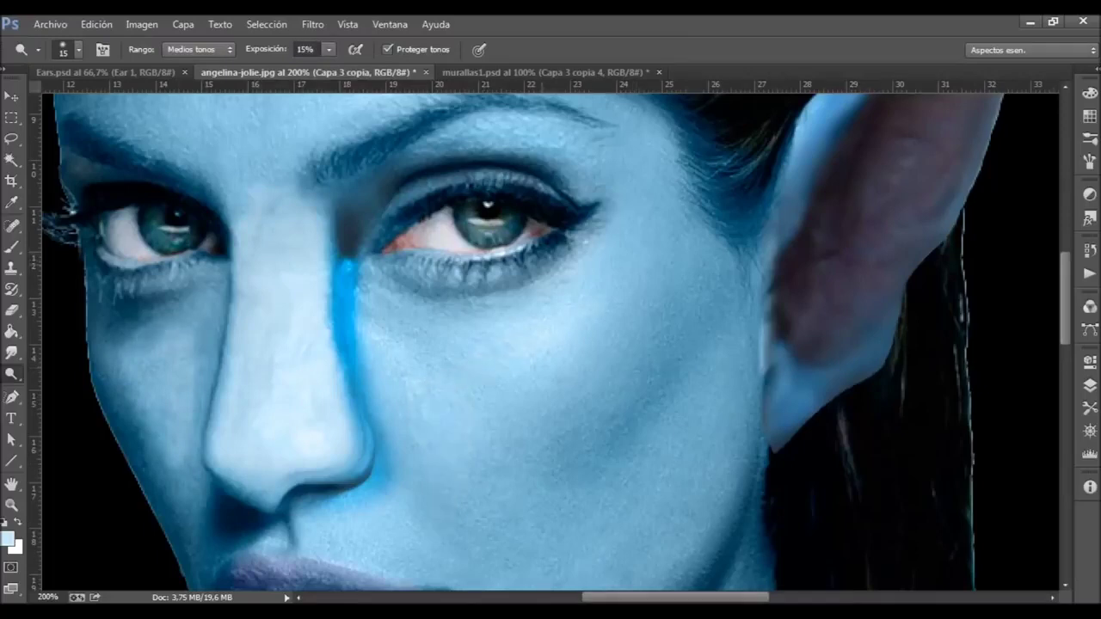
key(ctrl+alt+z)
key(ctrl+alt+z)
Enlarge the dodge brush to 54 and set exposure to 11%.
click(1089, 385)
click(329, 49)
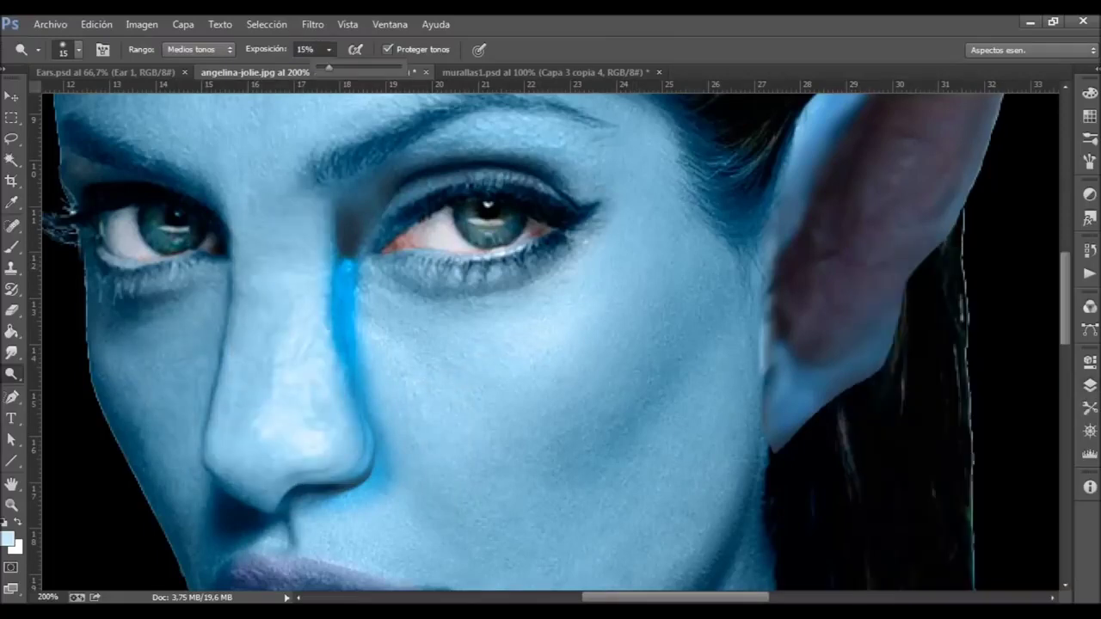
click(78, 49)
drag(91, 98, 121, 98)
text(5)
key(Return)
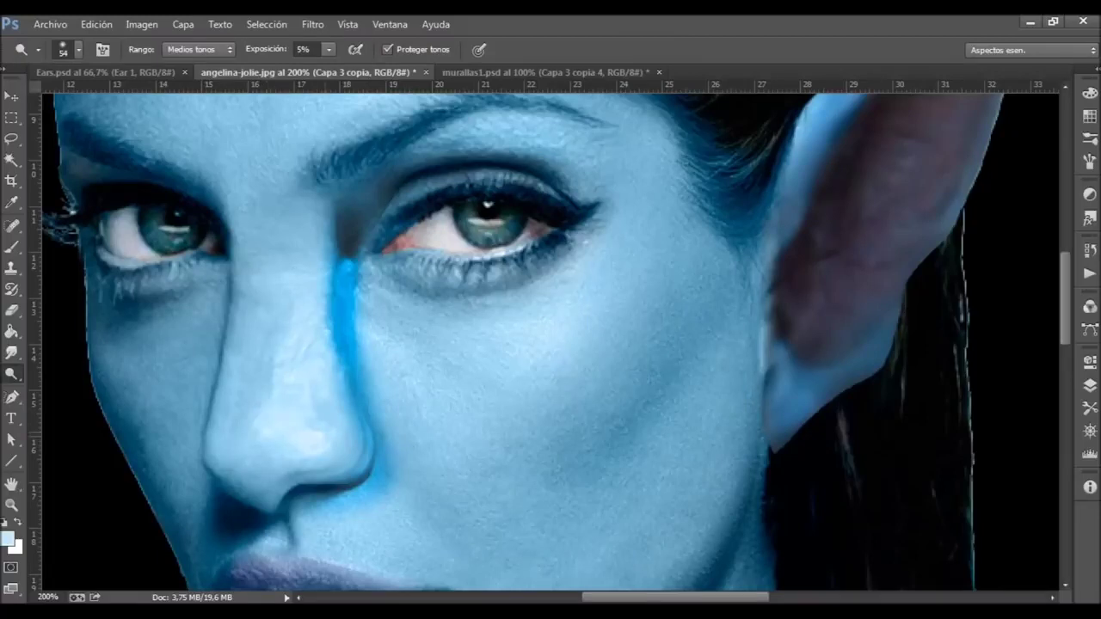
key(1)
key(1)
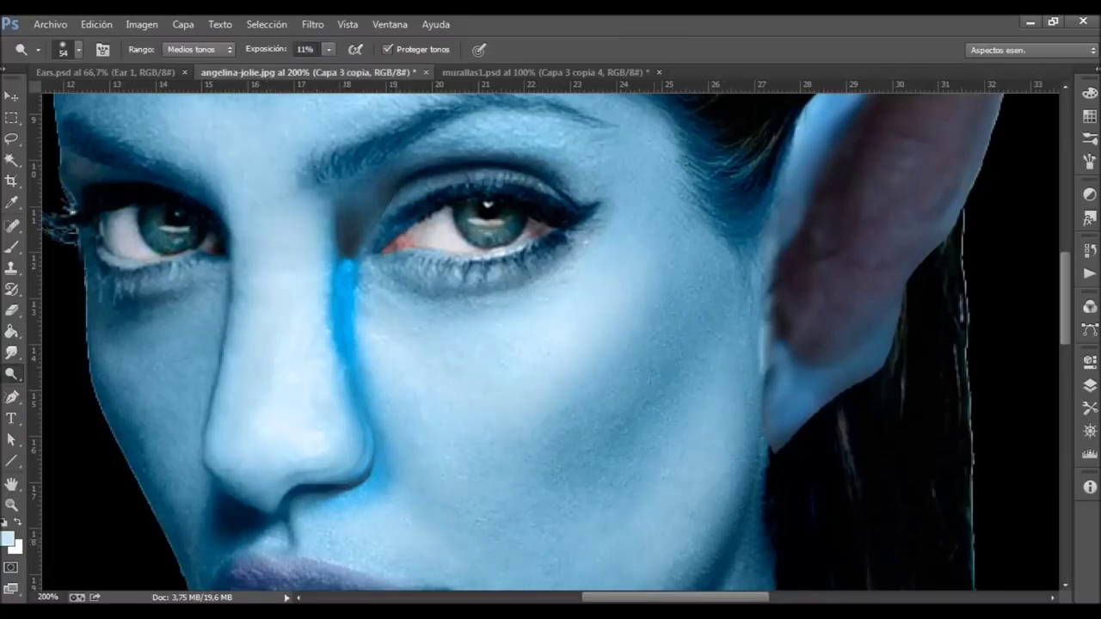
scroll(550, 344, up, 3)
scroll(859, 275, up, 2)
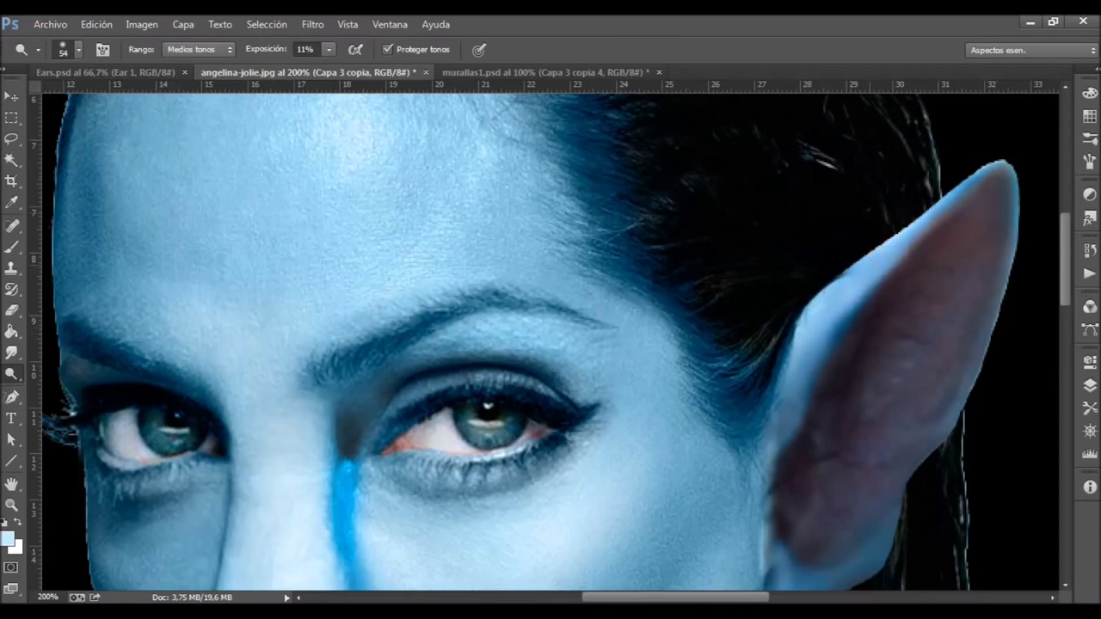
scroll(946, 202, up, 3)
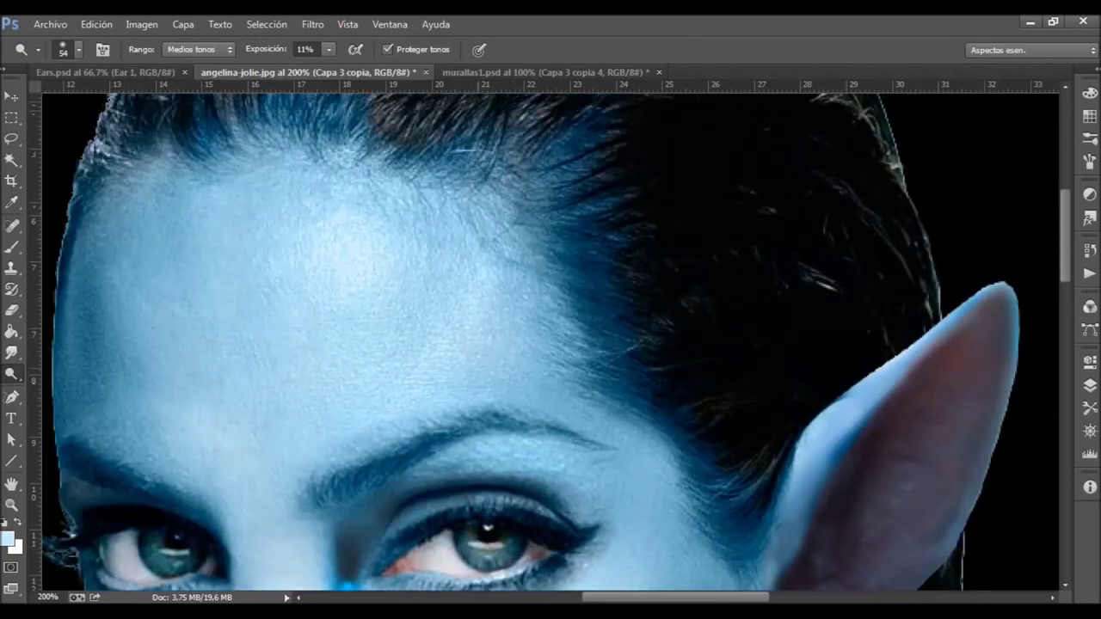
scroll(550, 344, down, 4)
scroll(550, 344, down, 6)
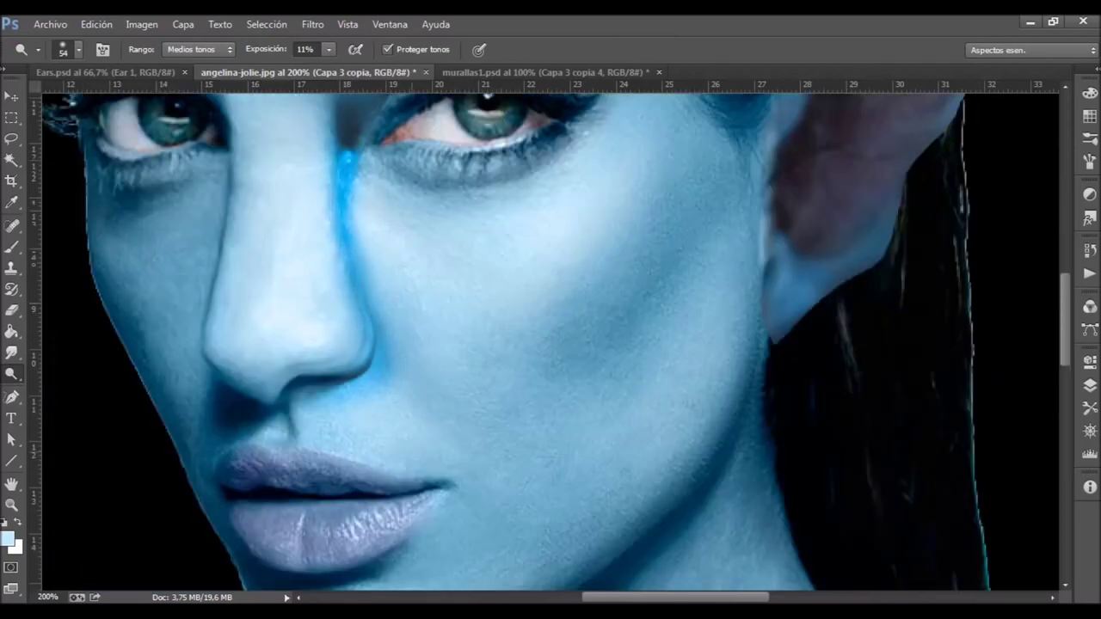
scroll(550, 344, down, 4)
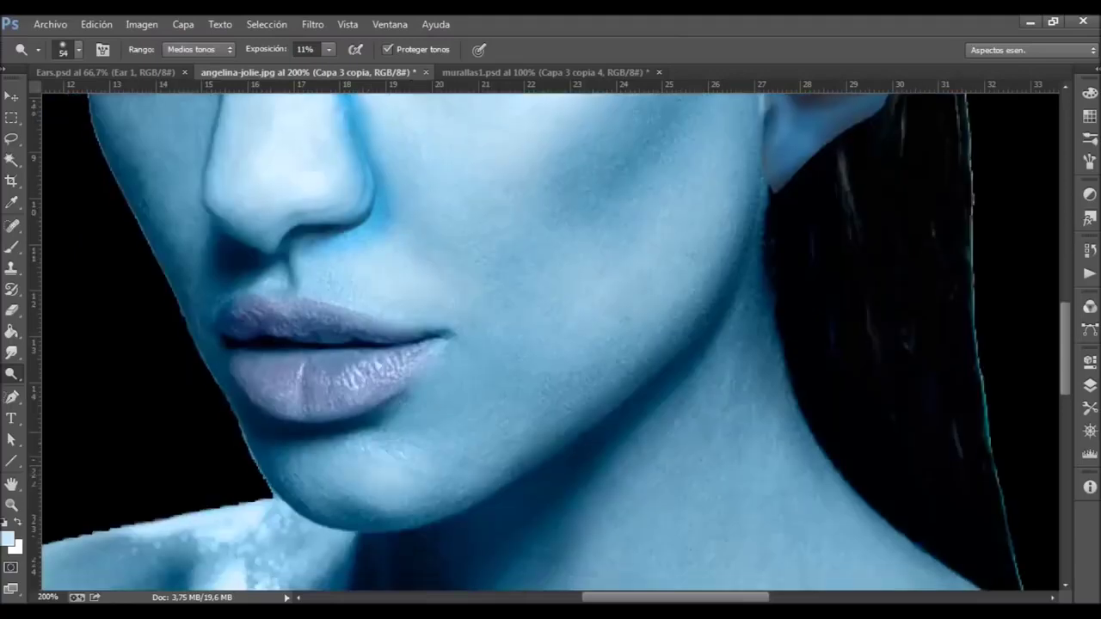
scroll(550, 344, up, 4)
key(F7)
Add a new empty layer and choose a dark navy blue as the foreground colour.
click(1022, 584)
click(1089, 385)
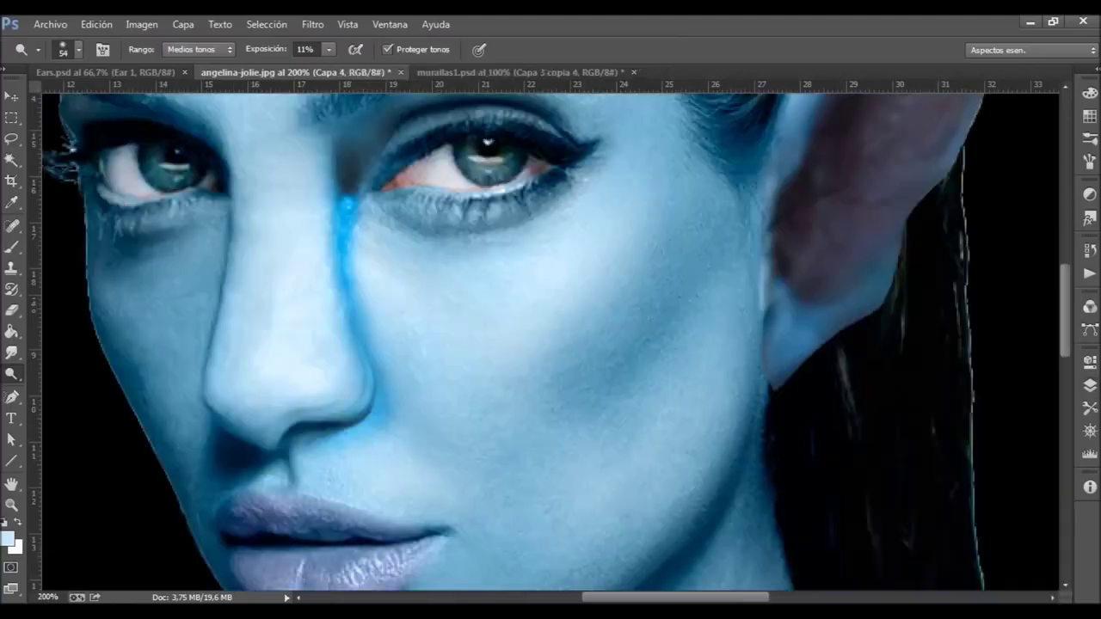
click(8, 538)
click(983, 322)
click(1079, 55)
Paint soft dark shading over the blue streak beside the nose, erasing the excess.
key(b)
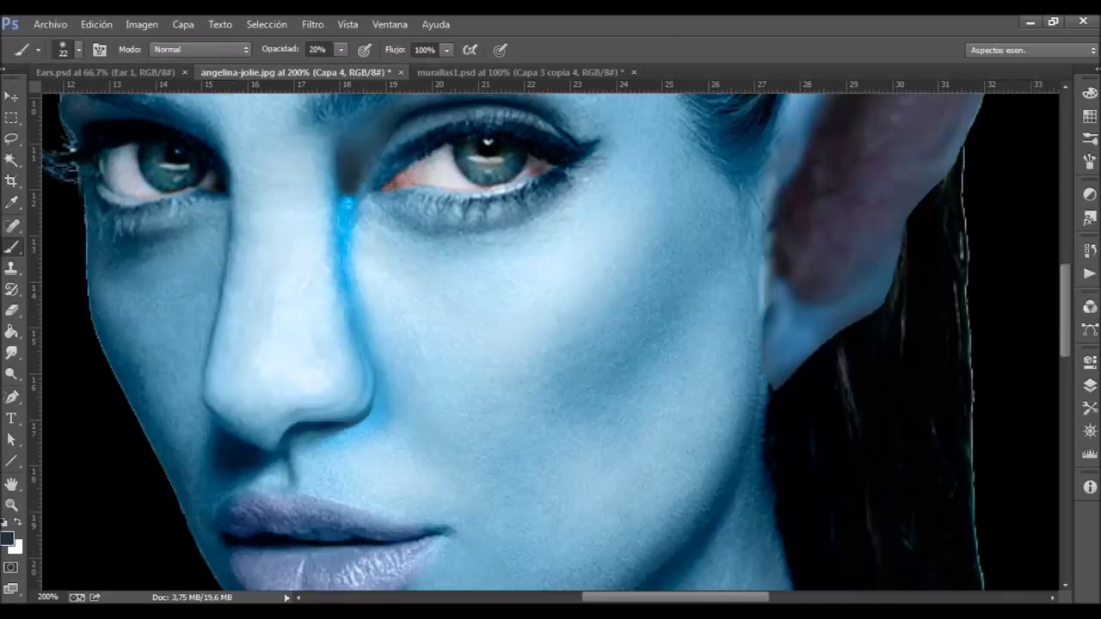
drag(366, 430, 346, 196)
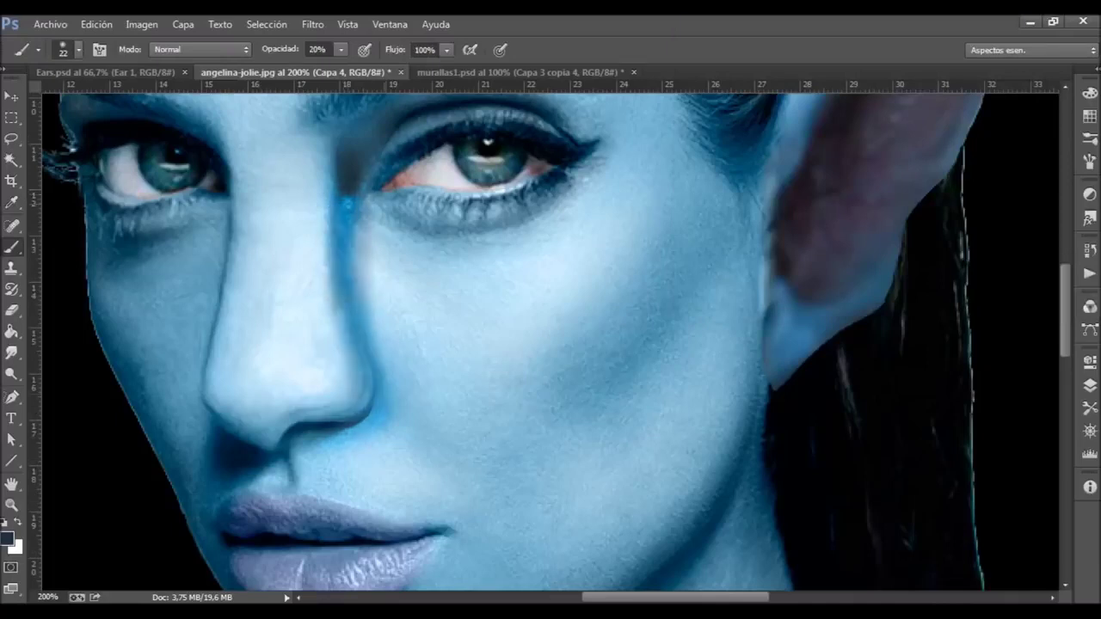
key(e)
drag(342, 327, 336, 197)
drag(369, 314, 353, 215)
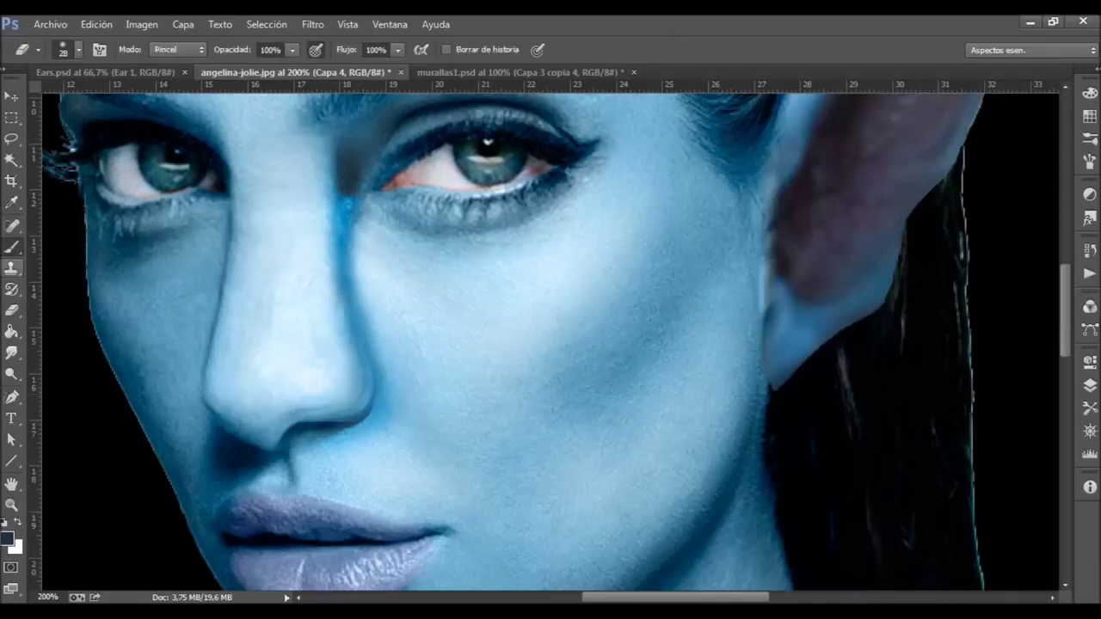
key(b)
drag(351, 306, 361, 429)
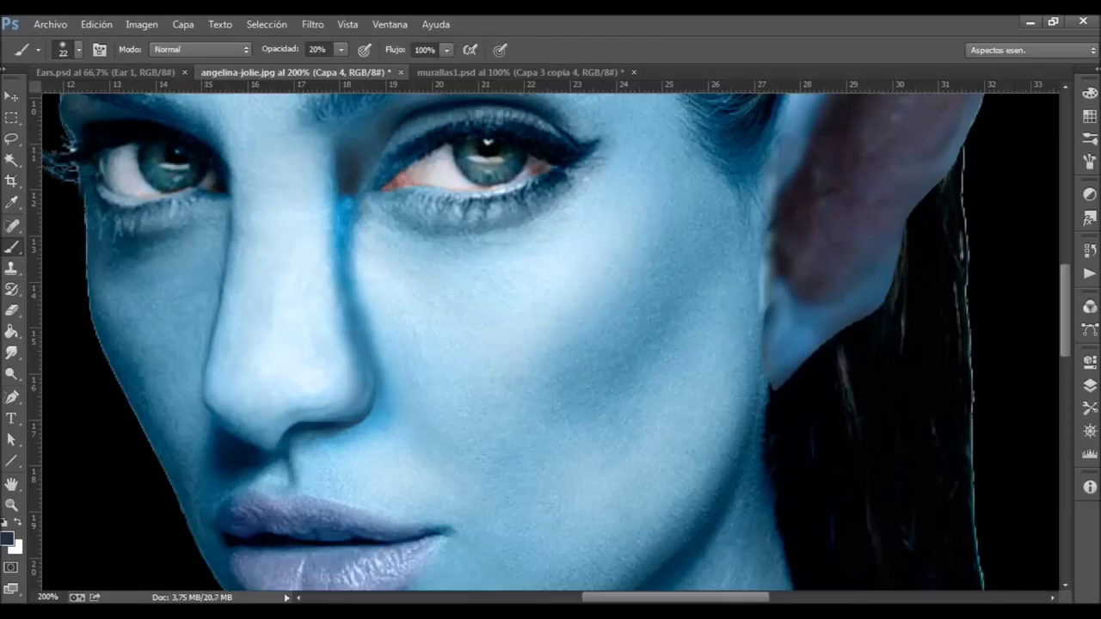
With a 13 px brush, shade the inner nose between the eyes and the right nostril.
right_click(361, 344)
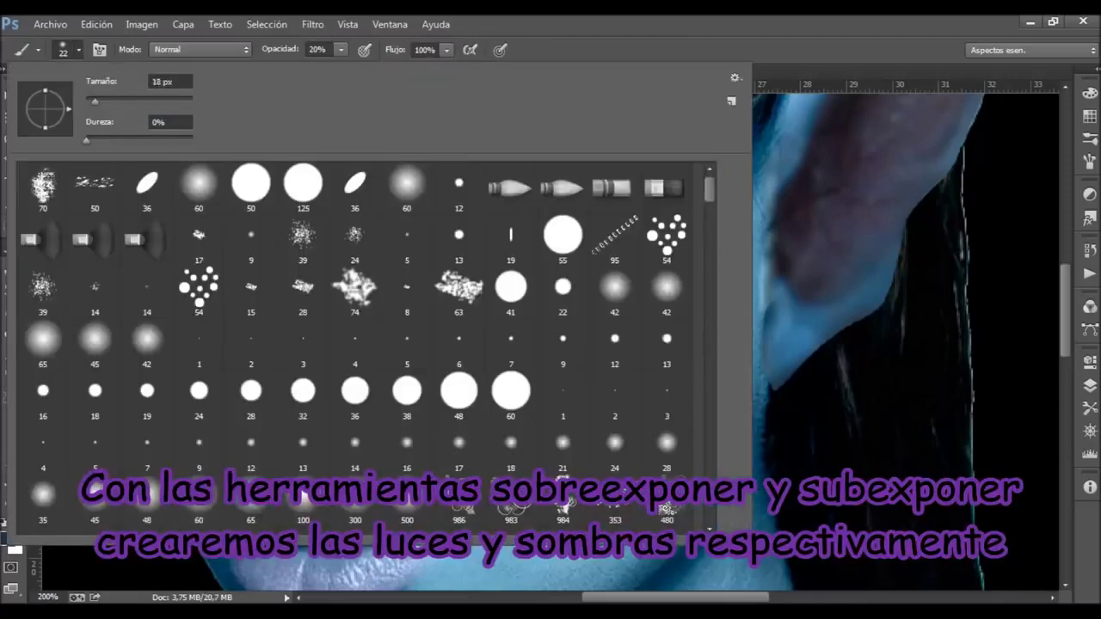
key(bracketleft)
key(Return)
drag(333, 153, 334, 198)
drag(375, 395, 378, 428)
drag(366, 356, 344, 439)
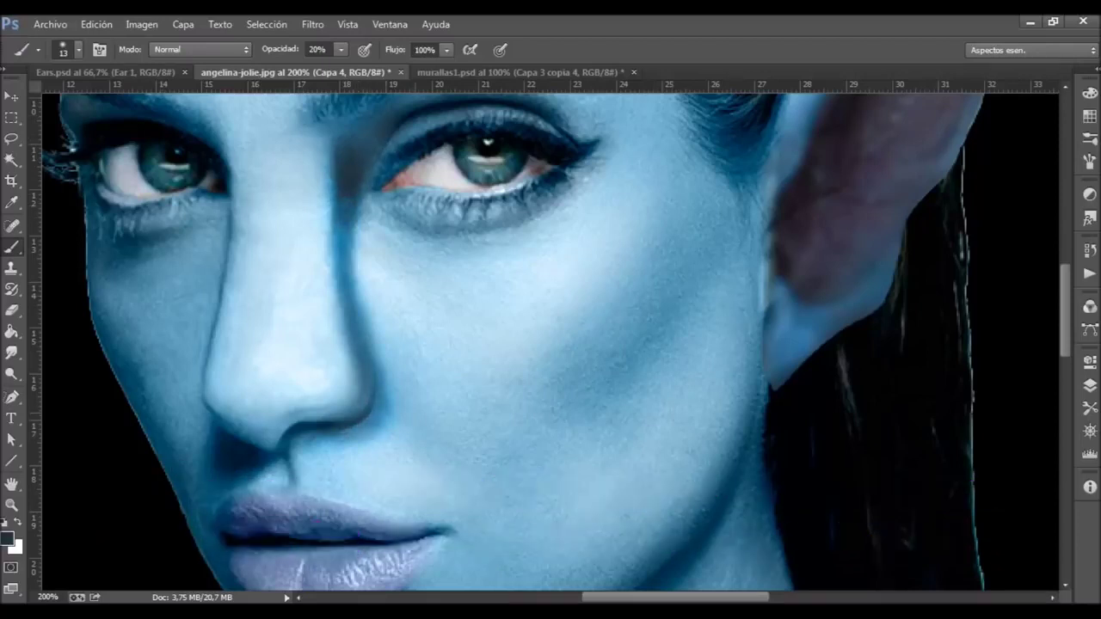
Lighten the nose-bridge stroke, darken the nose side, and set the shading layer to Normal.
key(F7)
key(e)
drag(349, 169, 351, 237)
key(b)
drag(354, 289, 353, 396)
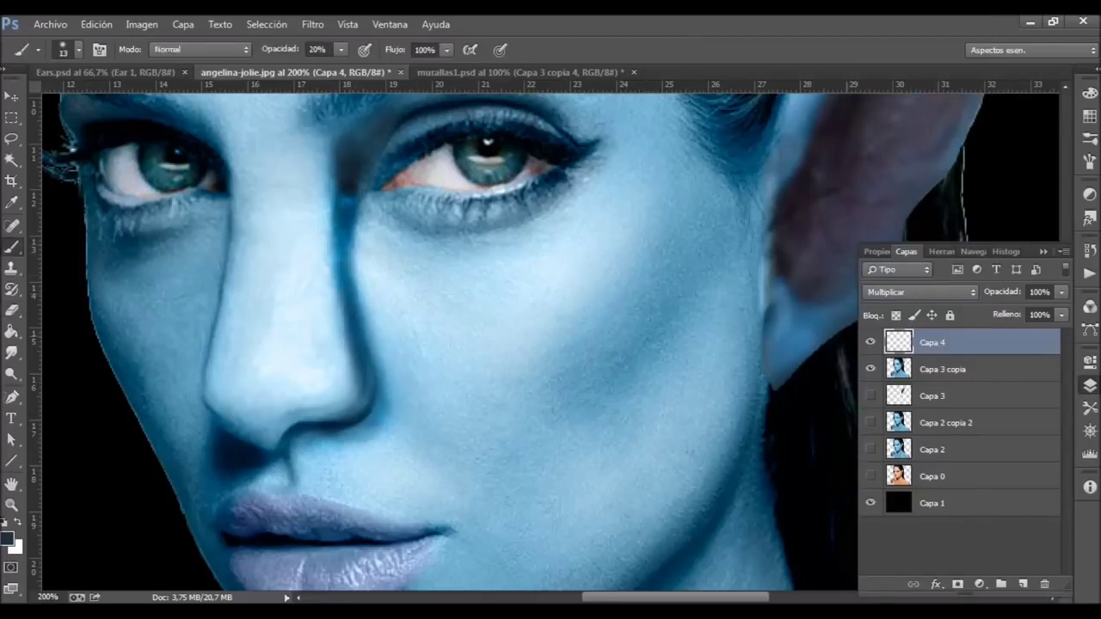
click(920, 292)
click(894, 23)
Erase the dark stroke left of the nose bridge and add another empty layer.
key(e)
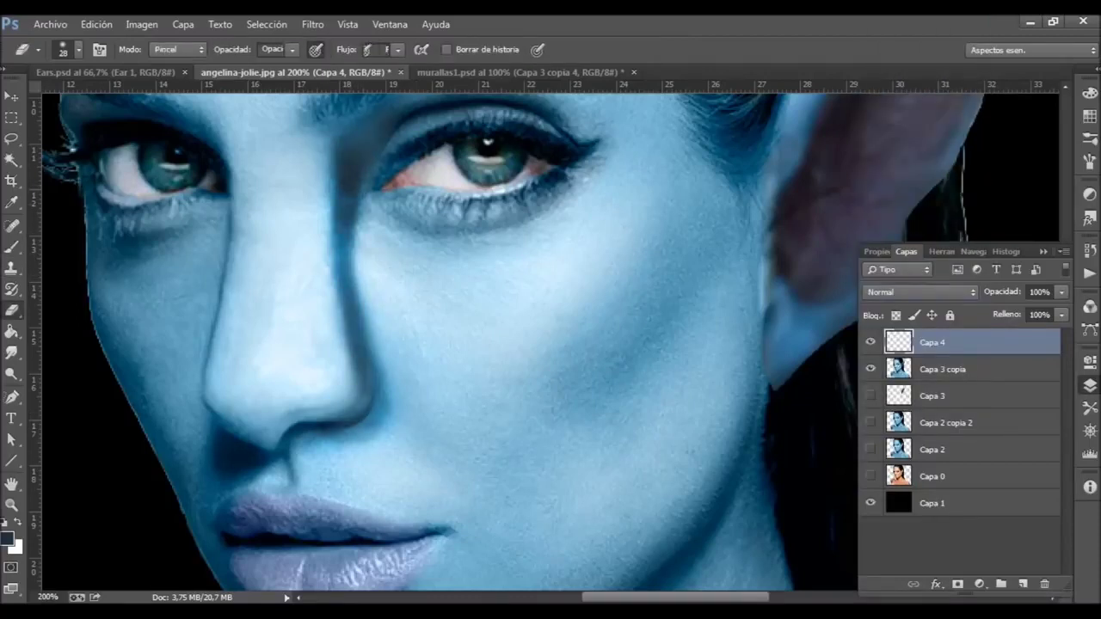
drag(352, 197, 353, 301)
drag(349, 258, 349, 399)
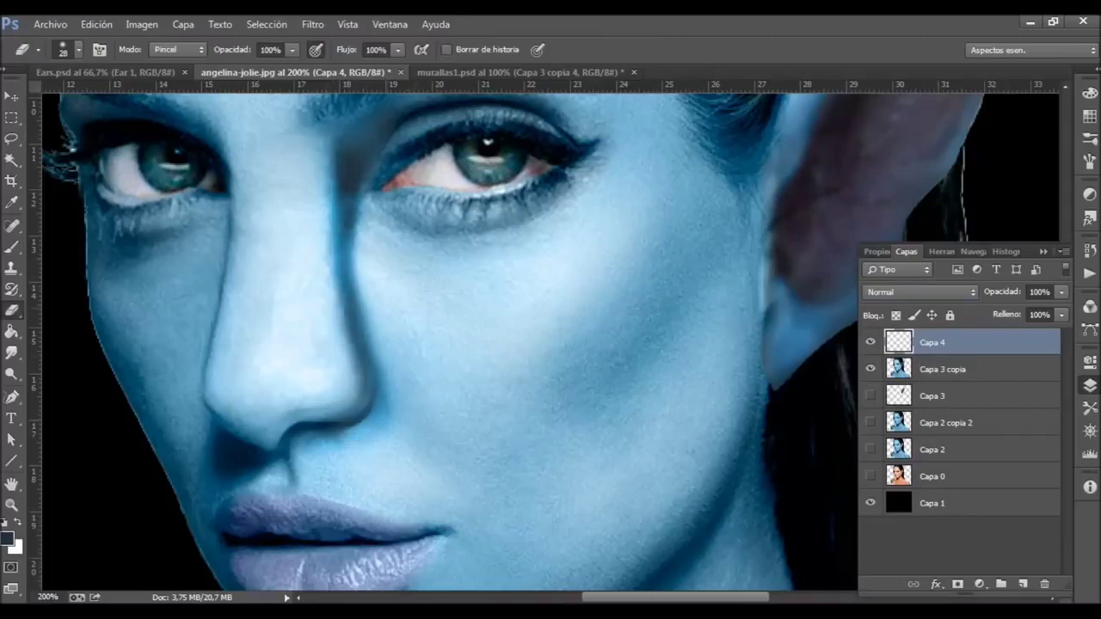
click(1022, 584)
click(1090, 385)
Pick a near-white colour and paint a light highlight down the nose bridge.
scroll(524, 340, up, 5)
key(i)
click(8, 538)
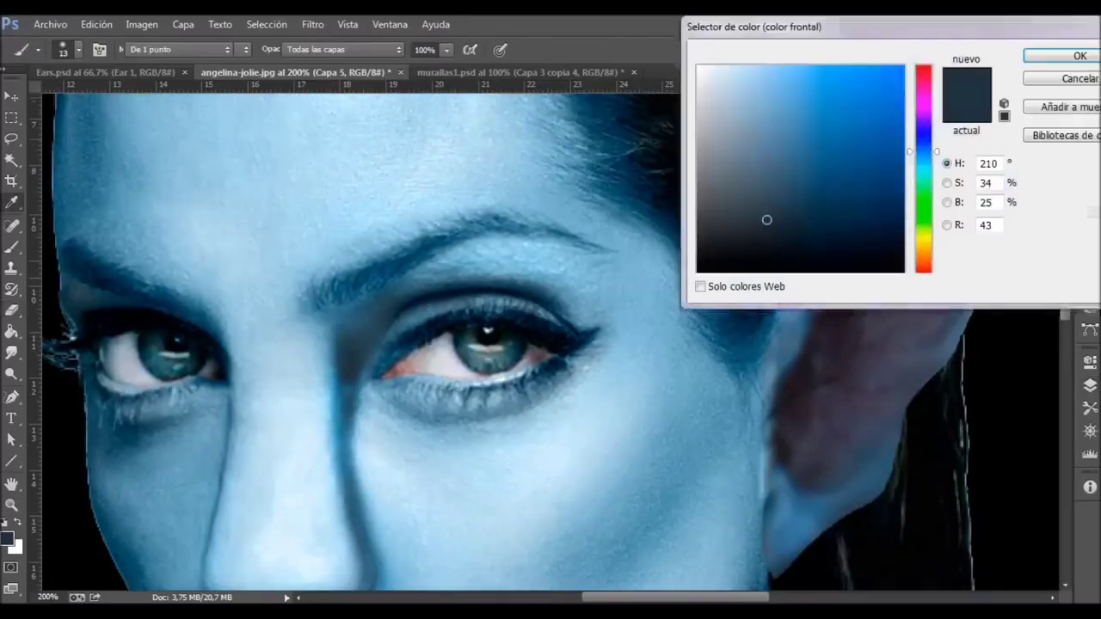
click(699, 73)
click(1079, 55)
key(b)
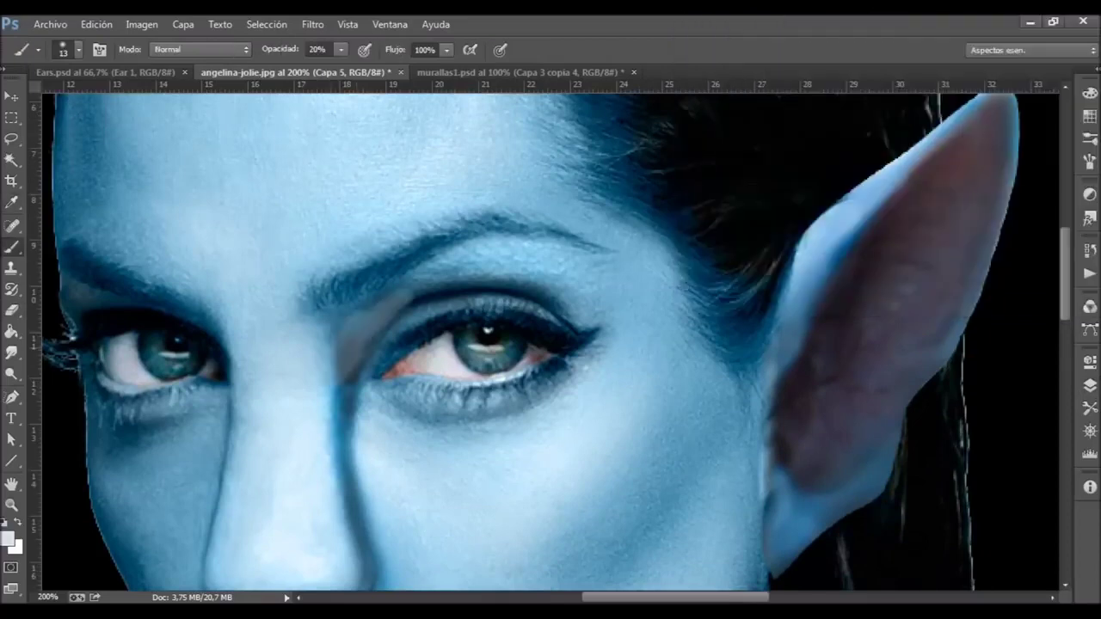
drag(405, 288, 339, 374)
drag(369, 314, 335, 361)
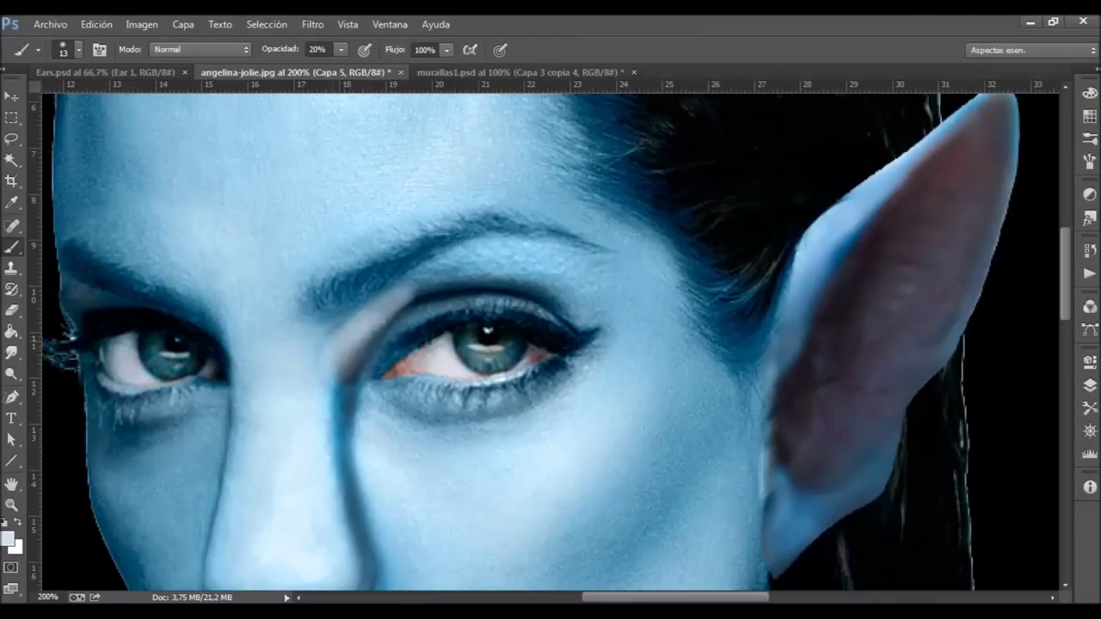
drag(417, 279, 340, 378)
Smudge the highlight, set its layer blend to Normal and opacity to 53%.
key(r)
drag(383, 314, 339, 385)
click(1089, 385)
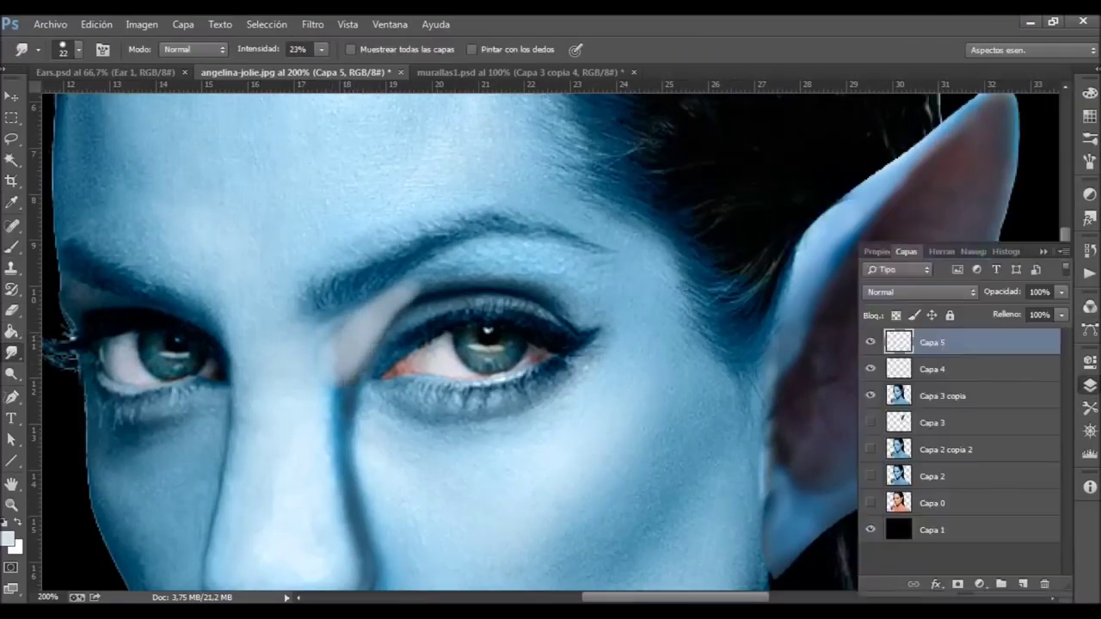
click(920, 292)
click(911, 177)
click(920, 292)
click(886, 19)
drag(1061, 292, 1023, 312)
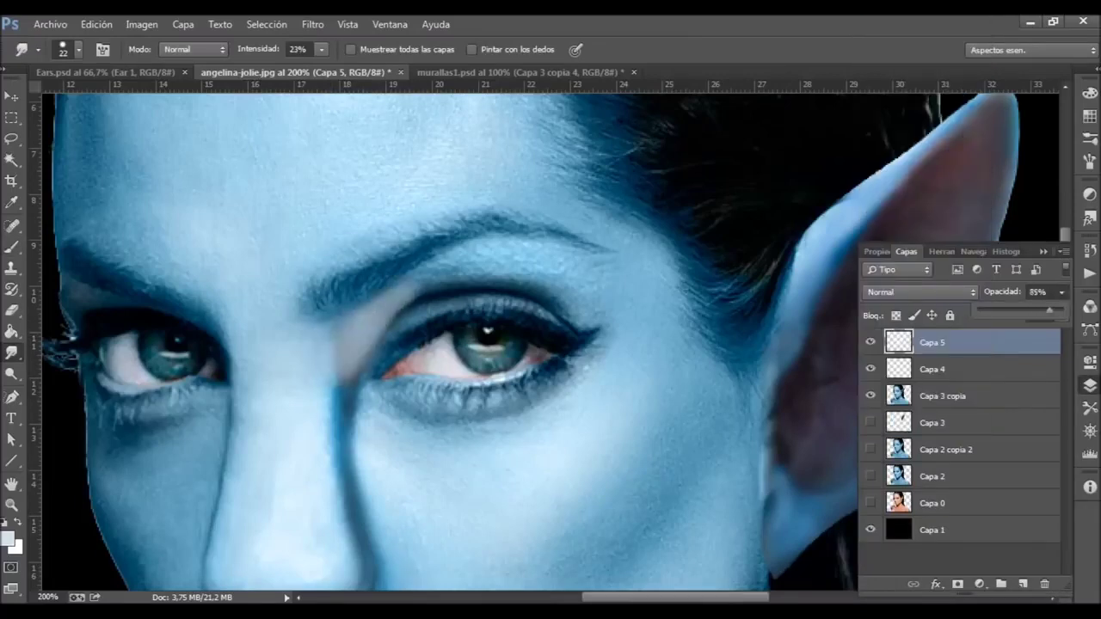
Set the eraser strength to 32% and make Capa 3 copia the working layer.
click(12, 310)
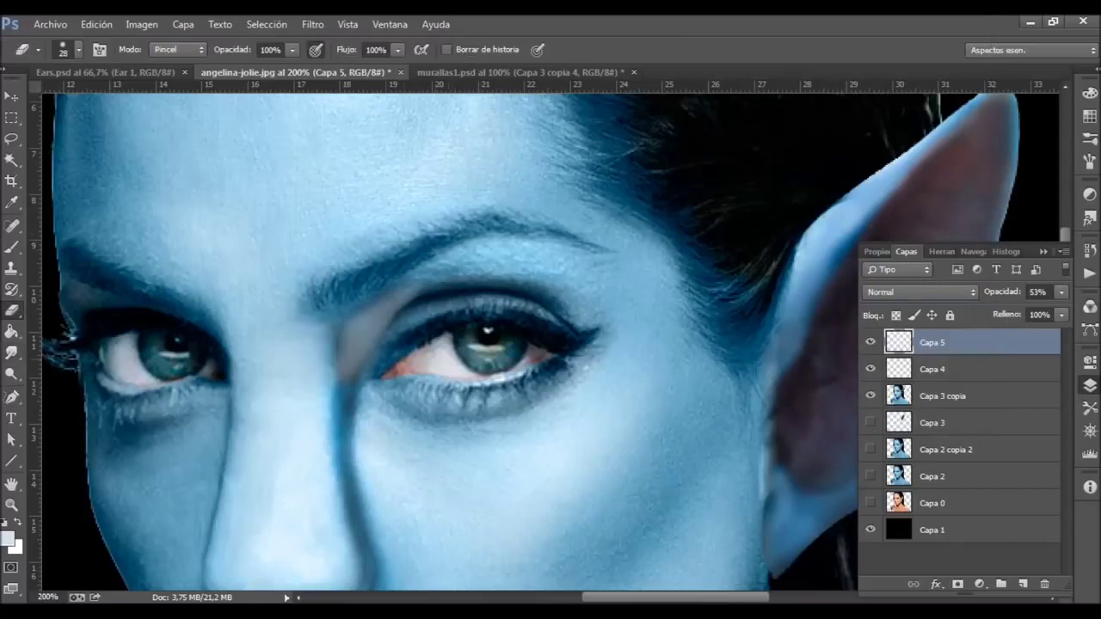
drag(293, 49, 237, 71)
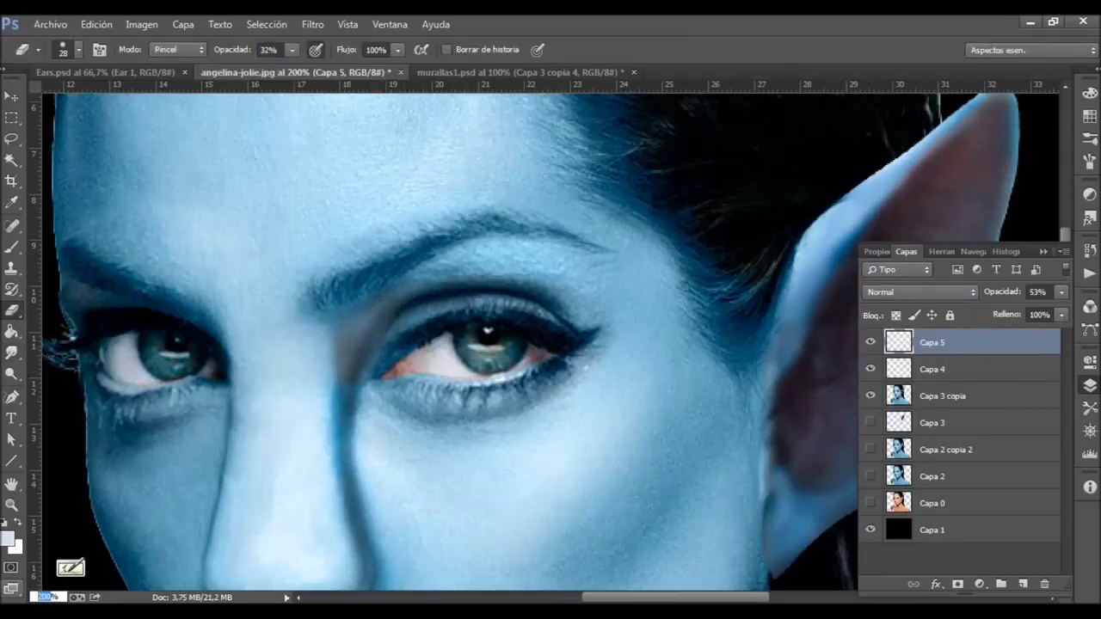
key(alt+bracketleft)
key(alt+bracketleft)
key(s)
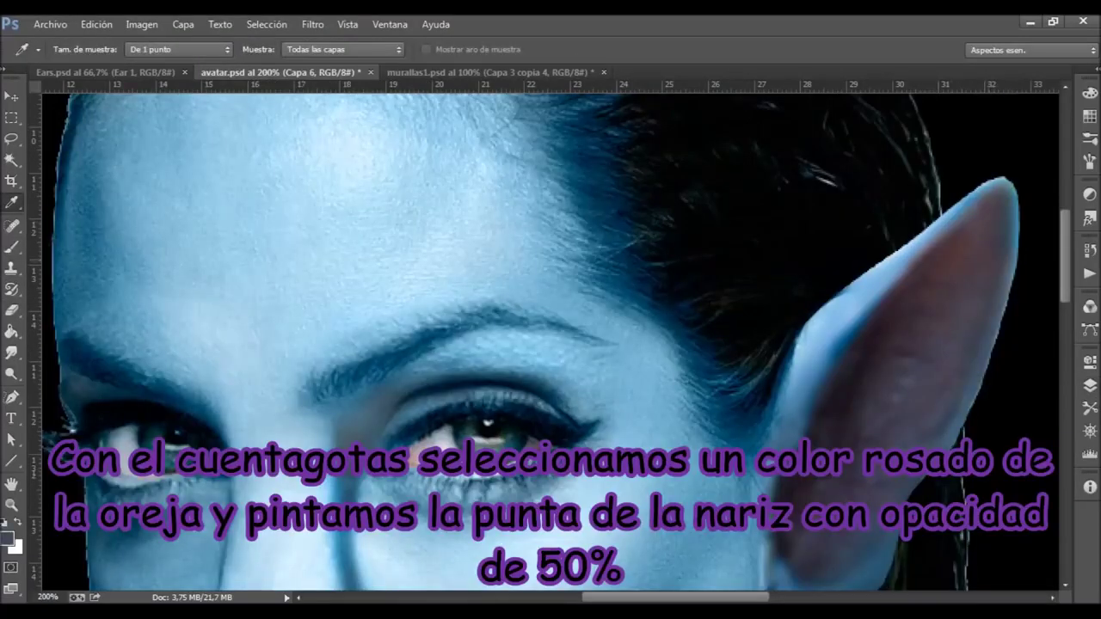
Sample pink from the ear and paint the nose tip at 50% opacity, undoing cheek strokes.
click(965, 258)
scroll(965, 258, down, 5)
key(b)
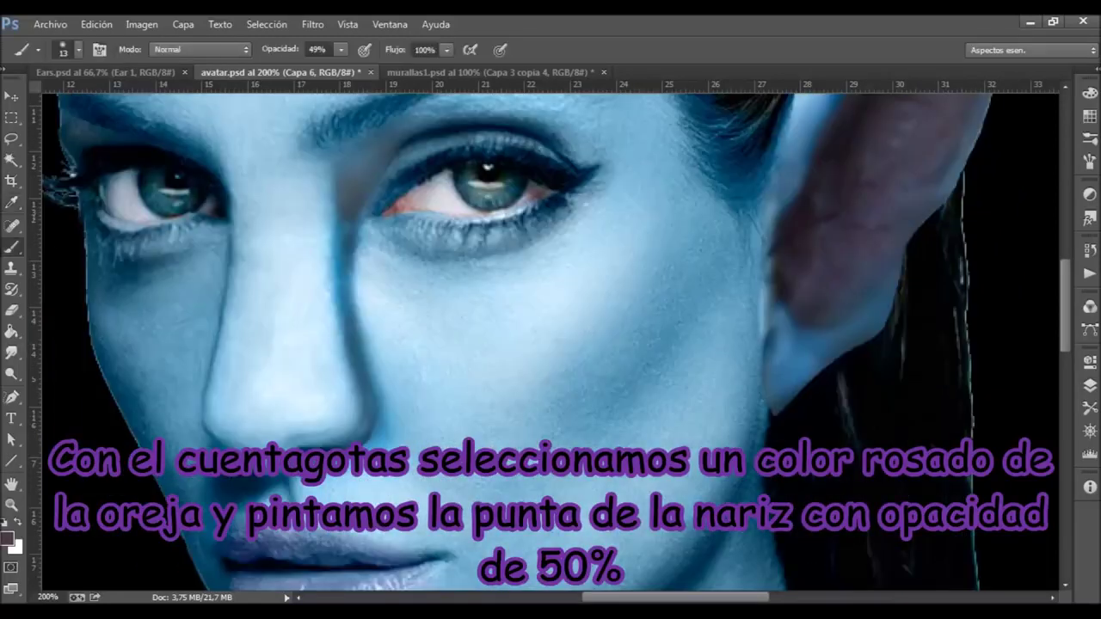
text(50)
key(Return)
drag(267, 464, 344, 439)
drag(214, 434, 275, 466)
drag(344, 436, 451, 366)
key(ctrl+z)
drag(348, 429, 413, 391)
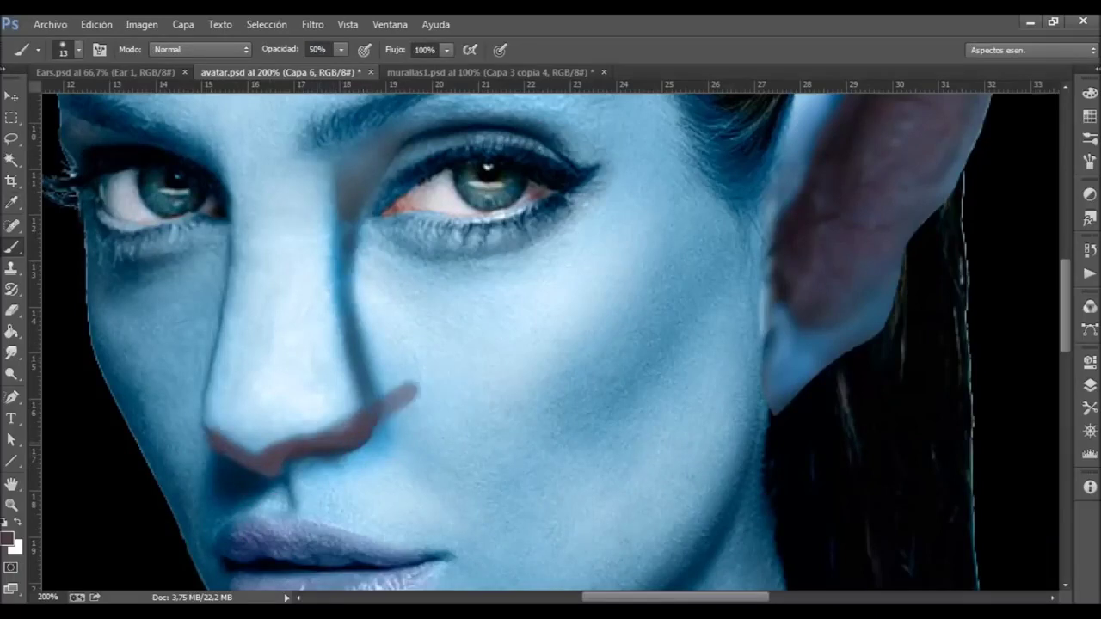
key(ctrl+z)
Switch to the Burn tool and darken a vertical stripe down the forehead.
scroll(550, 343, up, 5)
scroll(551, 344, down, 4)
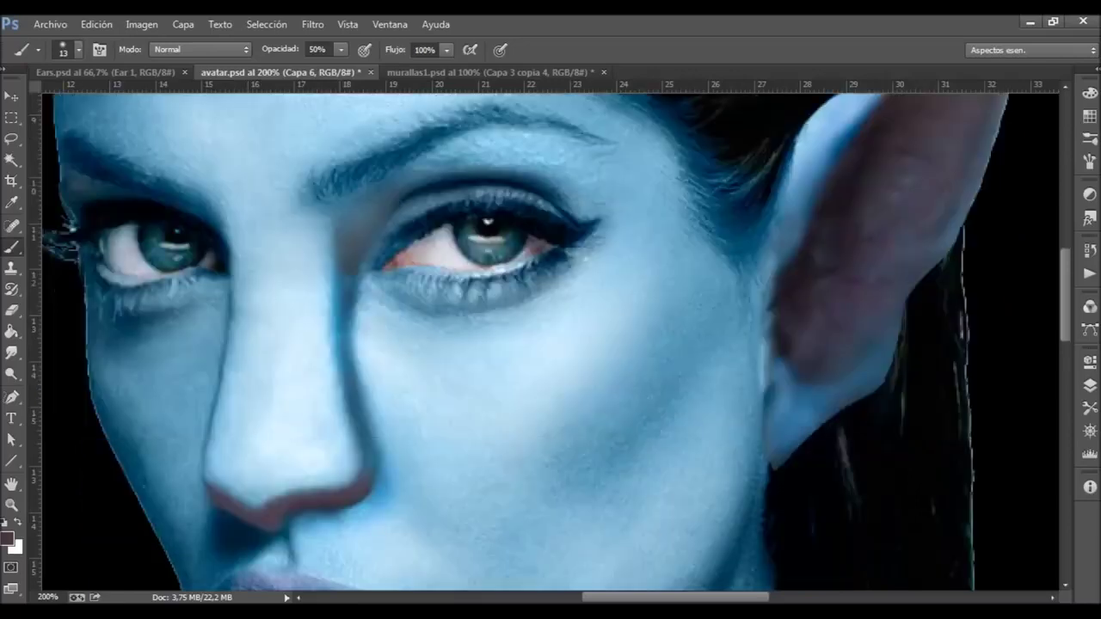
click(11, 352)
click(11, 373)
click(303, 49)
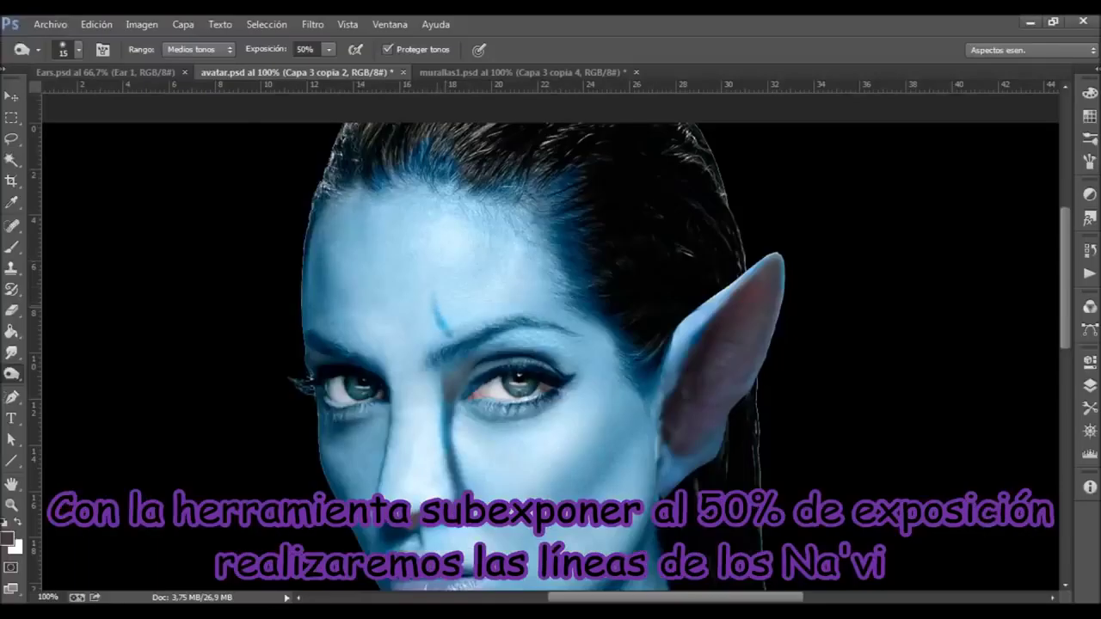
mouse_move(437, 306)
mouse_down()
mouse_move(439, 226)
mouse_move(449, 332)
mouse_up()
Burn a second, third and fourth stripe across the right side of the forehead.
drag(440, 258, 435, 224)
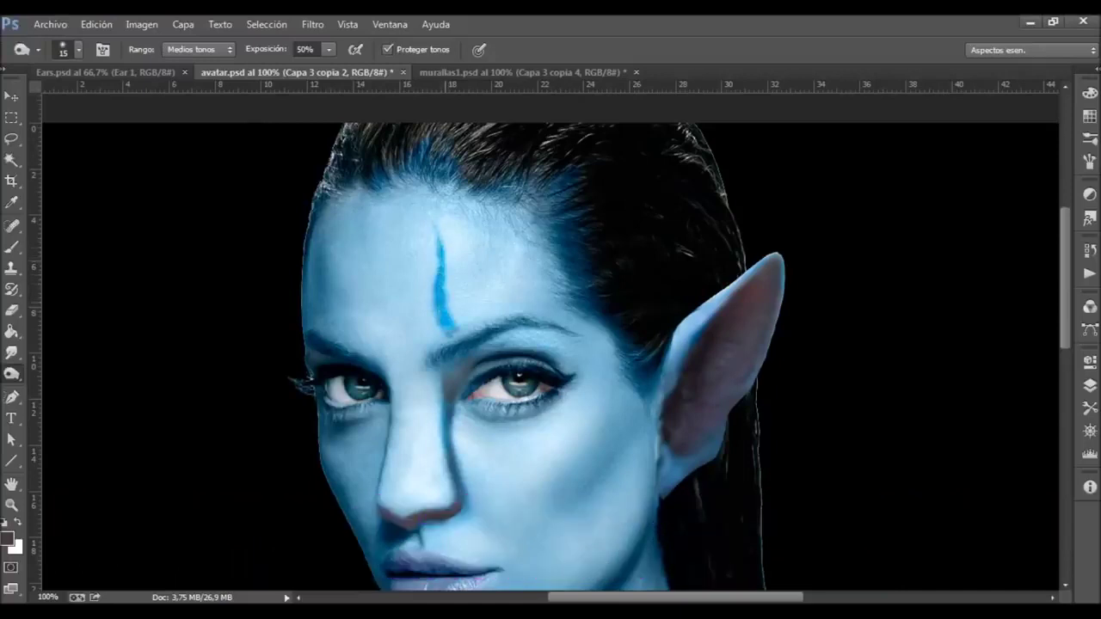
drag(482, 320, 468, 222)
drag(470, 258, 483, 322)
mouse_move(474, 284)
mouse_down()
mouse_move(464, 220)
mouse_move(481, 313)
mouse_move(514, 306)
mouse_move(502, 250)
mouse_move(520, 315)
mouse_up()
mouse_move(449, 330)
mouse_down()
mouse_move(464, 337)
mouse_move(519, 309)
mouse_move(540, 254)
mouse_move(550, 318)
mouse_up()
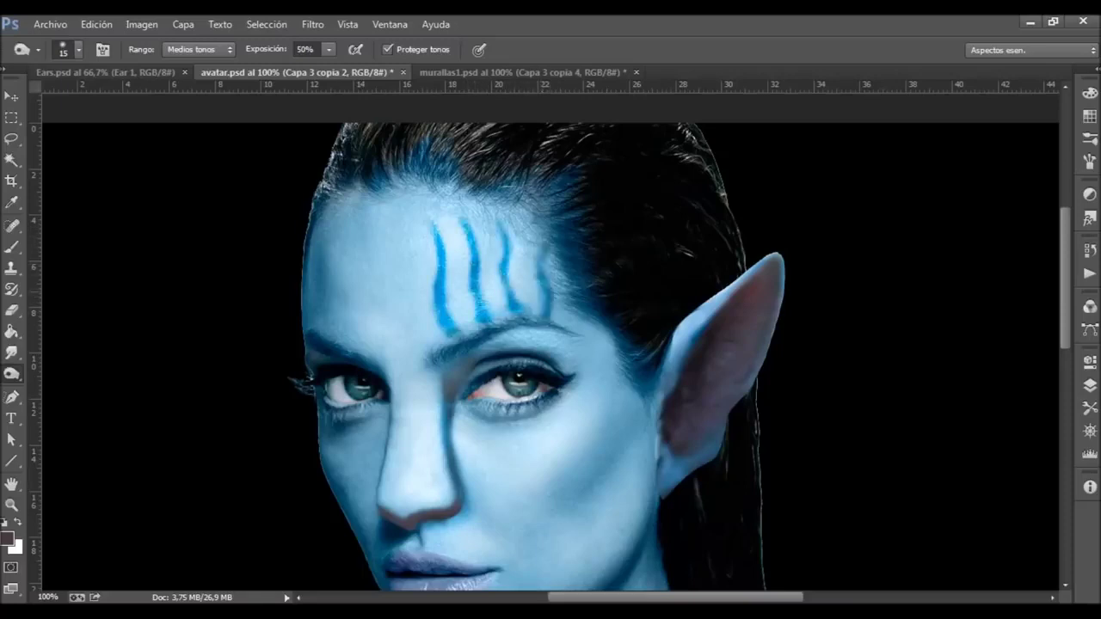
drag(542, 248, 549, 315)
drag(561, 315, 579, 336)
Add curving, branching stripes on the left forehead, including a new leftmost stripe.
mouse_move(430, 351)
mouse_down()
mouse_move(385, 234)
mouse_move(430, 348)
mouse_up()
drag(387, 234, 419, 306)
drag(400, 195, 417, 237)
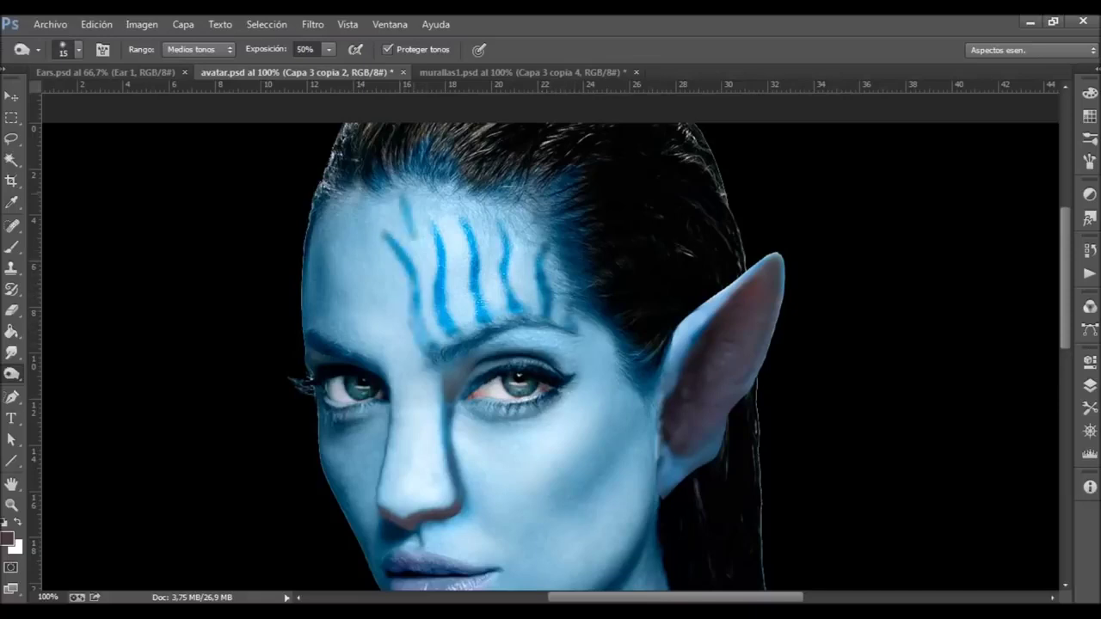
drag(475, 205, 487, 236)
mouse_move(392, 356)
mouse_down()
mouse_move(366, 250)
mouse_move(366, 301)
mouse_up()
drag(364, 263, 387, 365)
mouse_move(385, 319)
mouse_down()
mouse_move(365, 244)
mouse_move(392, 374)
mouse_move(362, 195)
mouse_up()
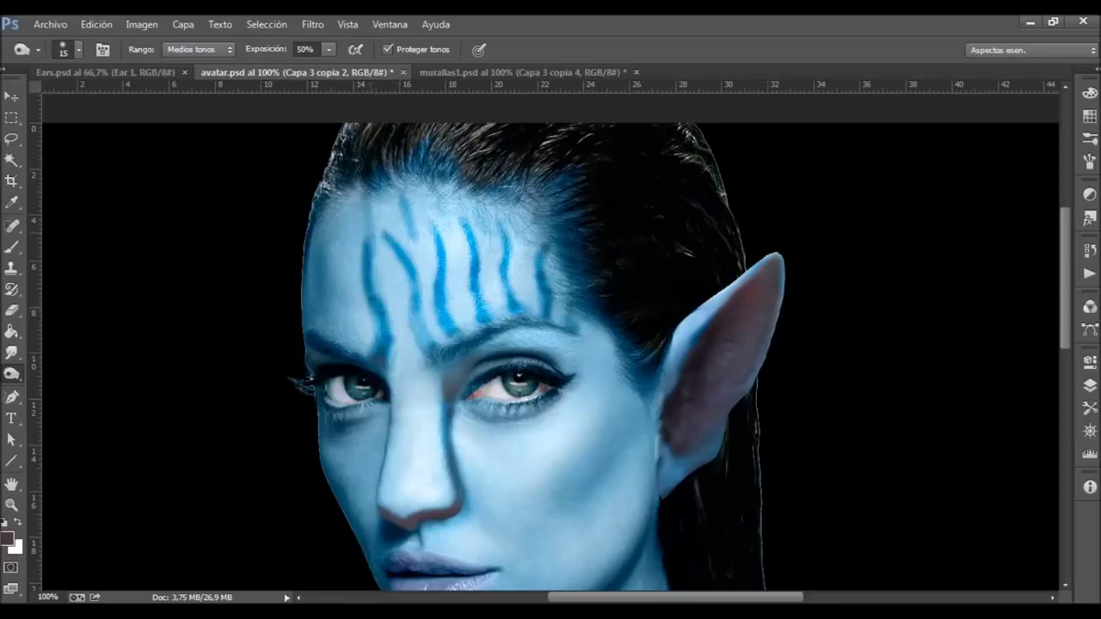
drag(366, 250, 389, 368)
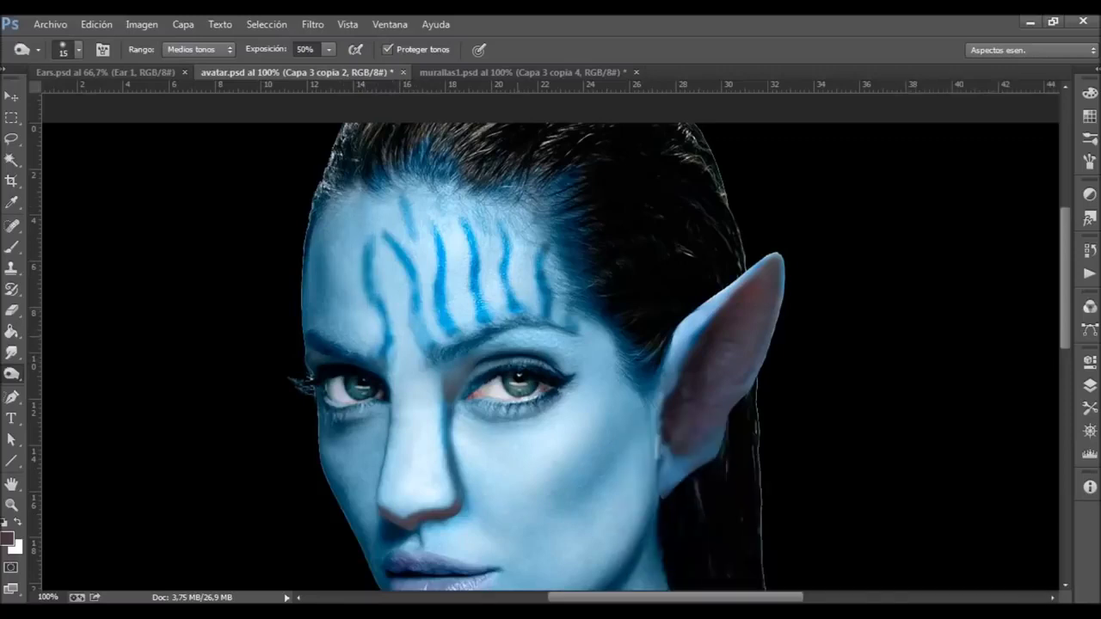
Deepen the left forehead stripes along their length, redoing one undone stroke.
key(ctrl+alt+z)
key(ctrl+alt+z)
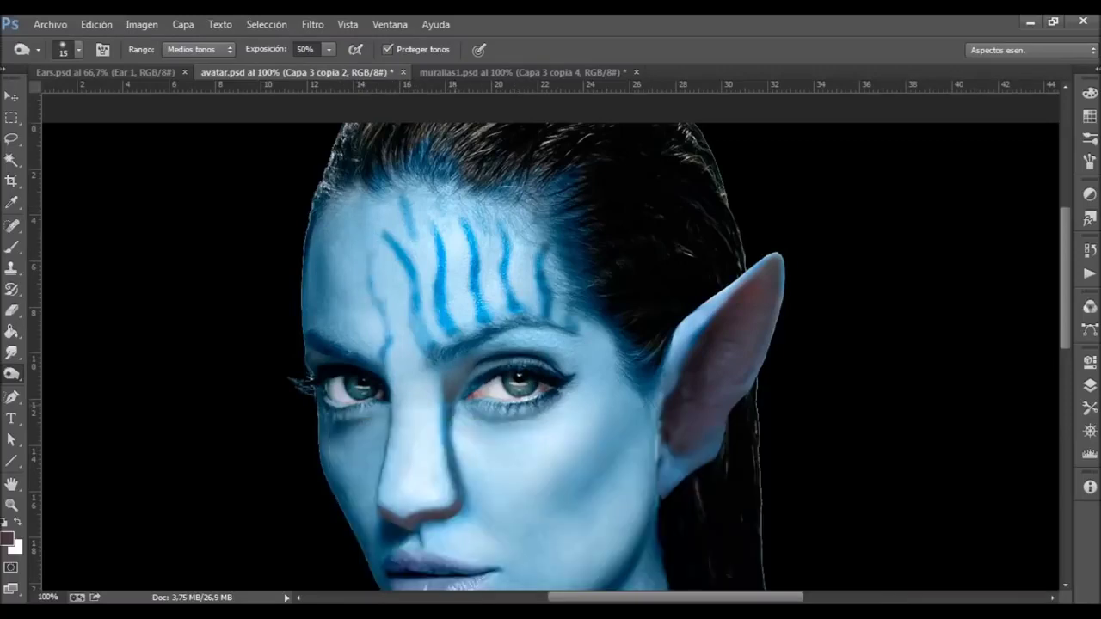
key(ctrl+shift+z)
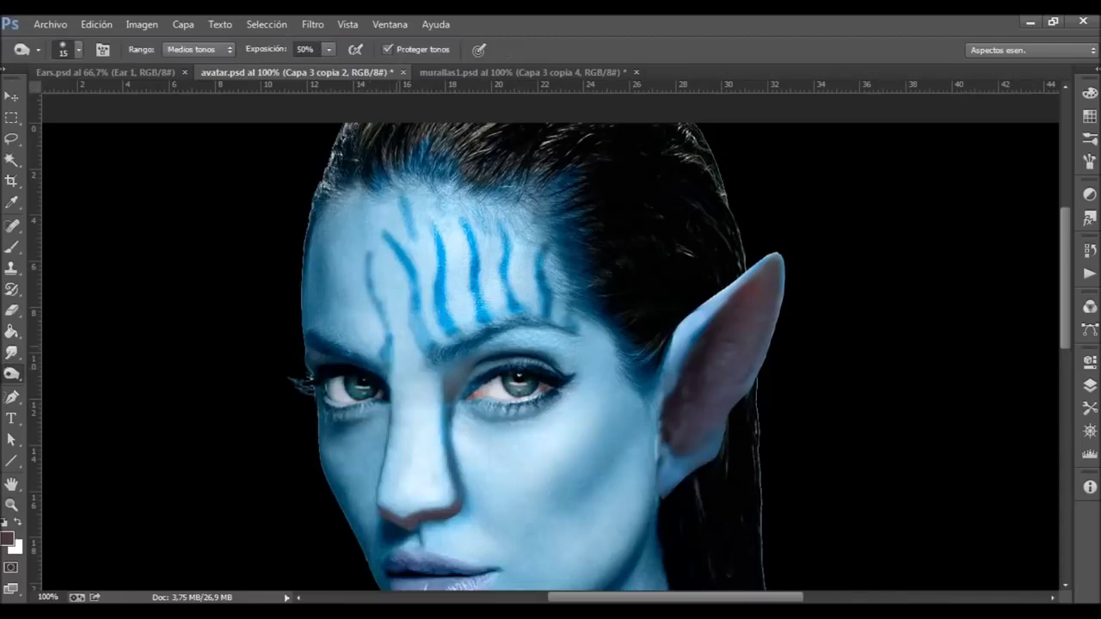
drag(374, 237, 383, 364)
mouse_move(342, 242)
mouse_down()
mouse_move(354, 193)
mouse_move(404, 235)
mouse_up()
drag(344, 190, 357, 239)
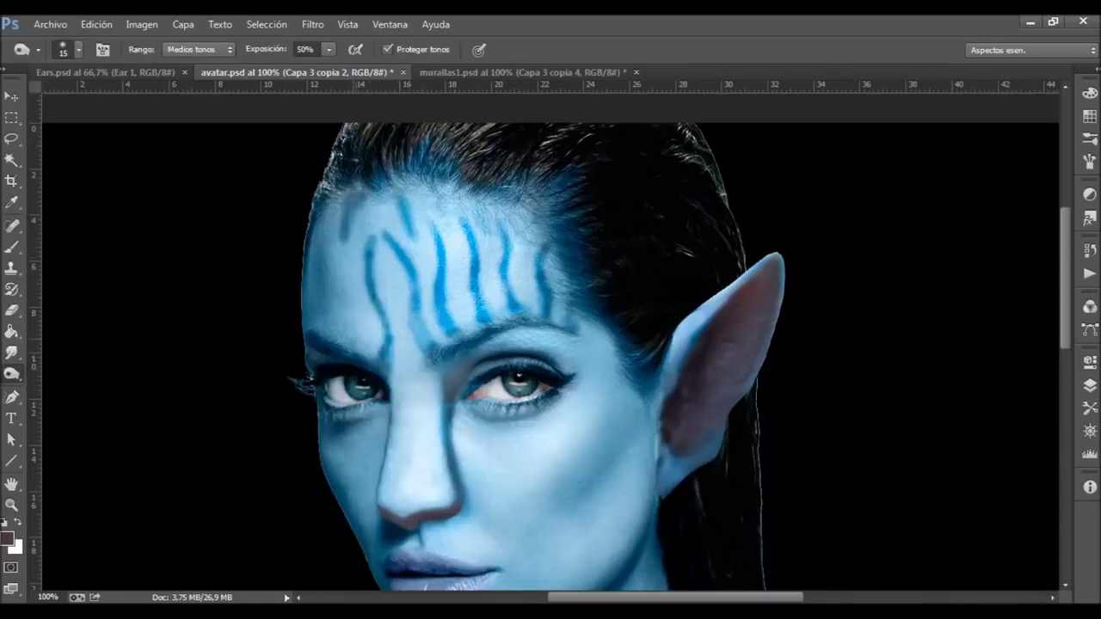
drag(353, 344, 335, 248)
mouse_move(354, 351)
mouse_down()
mouse_move(348, 268)
mouse_move(333, 244)
mouse_move(378, 304)
mouse_up()
drag(380, 348, 369, 253)
Undo two stripe strokes, shade the left face edge, and burn a right-cheek stripe.
key(ctrl+alt+z)
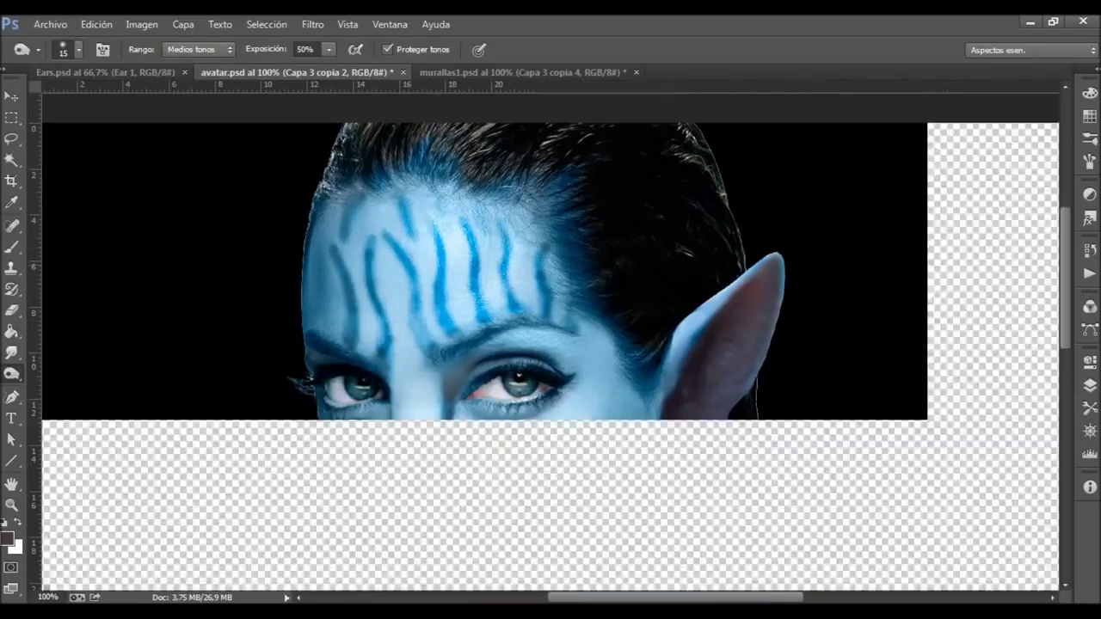
key(ctrl+alt+z)
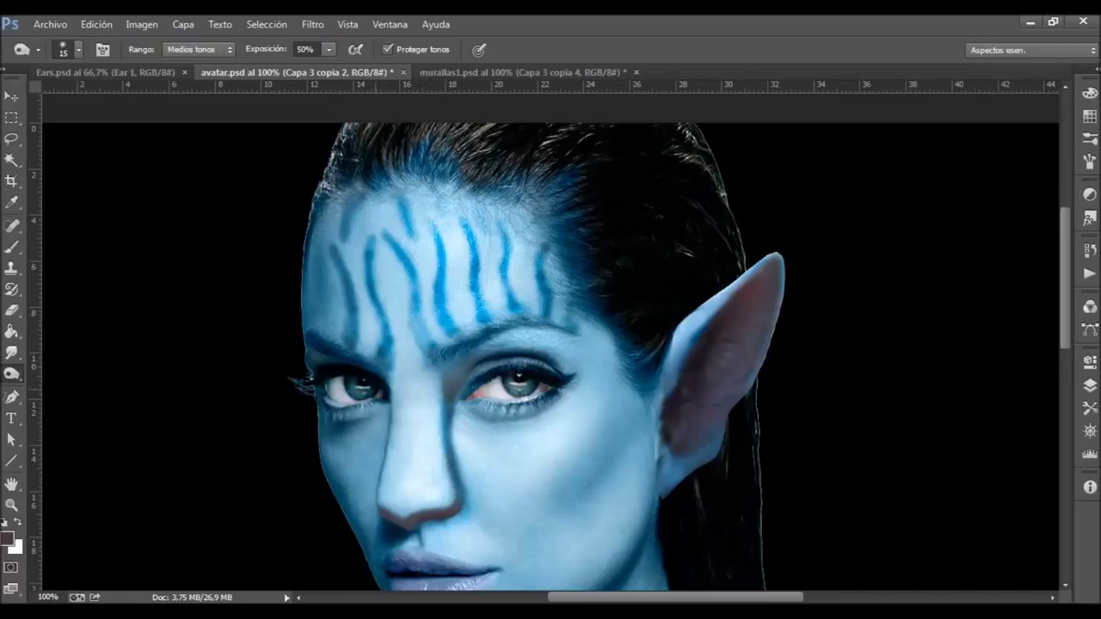
drag(316, 335, 315, 261)
mouse_move(550, 442)
mouse_down()
mouse_move(632, 391)
mouse_move(512, 451)
mouse_move(606, 417)
mouse_move(627, 387)
mouse_up()
Darken the right-cheek stripe toward the ear, shrinking the Burn brush to 6 px.
click(77, 49)
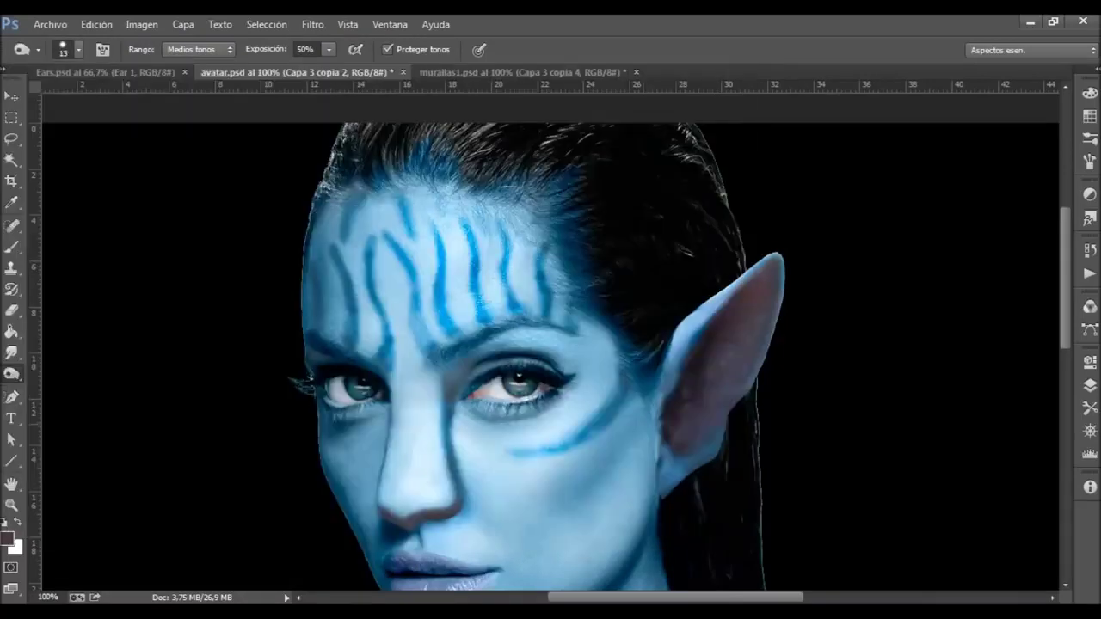
mouse_move(512, 451)
mouse_down()
mouse_move(576, 434)
mouse_move(624, 382)
mouse_up()
drag(580, 434, 617, 409)
scroll(602, 413, down, 1)
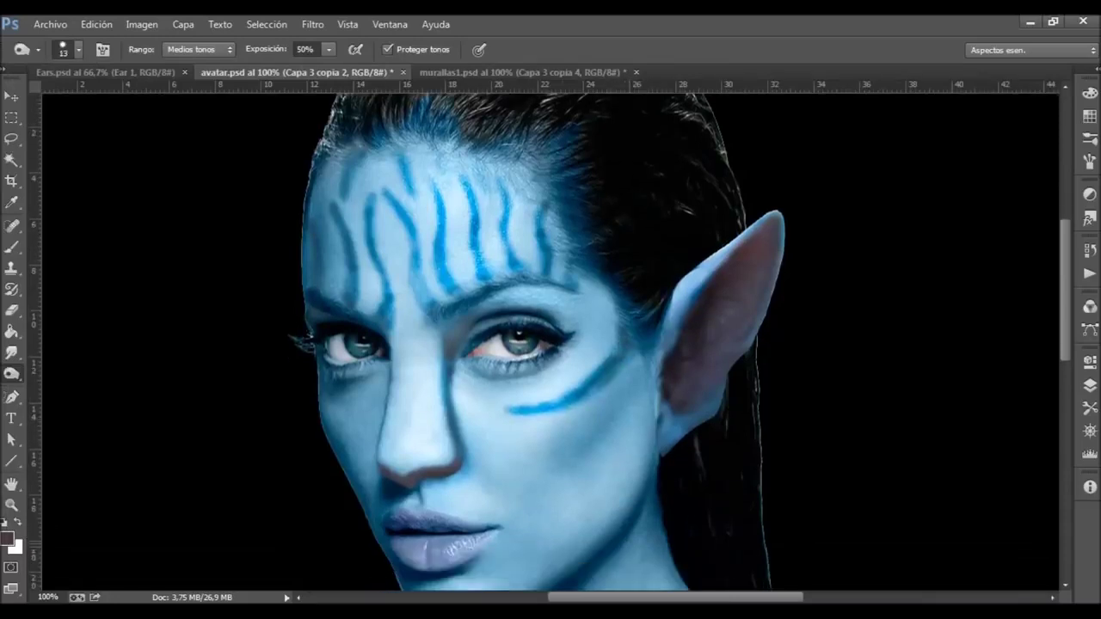
click(77, 49)
key(Return)
Burn three thin diagonal stripes across the right cheek up toward the outer eye.
mouse_move(512, 451)
mouse_down()
mouse_move(564, 443)
mouse_move(650, 389)
mouse_up()
mouse_move(596, 433)
mouse_down()
mouse_move(650, 390)
mouse_move(648, 373)
mouse_up()
mouse_move(518, 492)
mouse_down()
mouse_move(561, 480)
mouse_move(655, 418)
mouse_move(610, 456)
mouse_move(636, 447)
mouse_up()
mouse_move(521, 494)
mouse_down()
mouse_move(570, 482)
mouse_move(653, 426)
mouse_up()
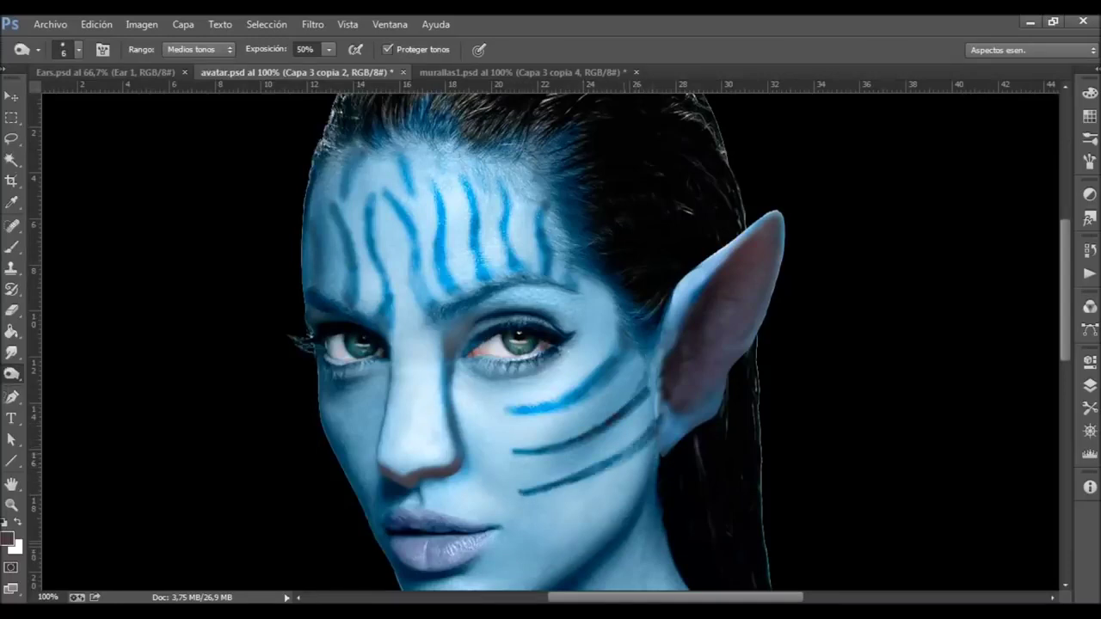
drag(519, 452, 628, 404)
drag(578, 430, 647, 383)
mouse_move(499, 413)
mouse_down()
mouse_move(561, 401)
mouse_move(622, 342)
mouse_up()
drag(588, 387, 633, 352)
Deepen the forehead stripes, especially their upper ends and the leftmost and rightmost stripes.
mouse_move(382, 277)
mouse_down()
mouse_move(387, 322)
mouse_move(368, 194)
mouse_move(389, 315)
mouse_move(379, 265)
mouse_move(428, 319)
mouse_up()
drag(383, 191, 437, 314)
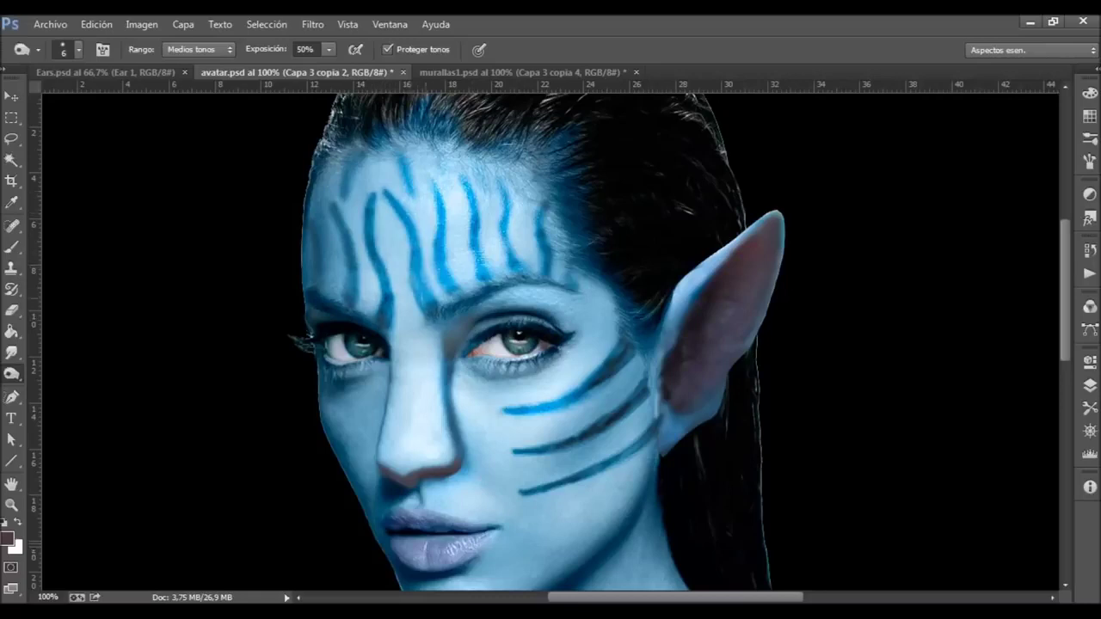
mouse_move(347, 196)
mouse_down()
mouse_move(344, 149)
mouse_move(358, 151)
mouse_up()
mouse_move(411, 194)
mouse_down()
mouse_move(406, 155)
mouse_move(403, 177)
mouse_up()
drag(473, 163, 490, 195)
mouse_move(439, 160)
mouse_down()
mouse_move(447, 189)
mouse_move(435, 201)
mouse_up()
drag(411, 210, 418, 243)
drag(392, 193, 412, 222)
drag(422, 263, 427, 285)
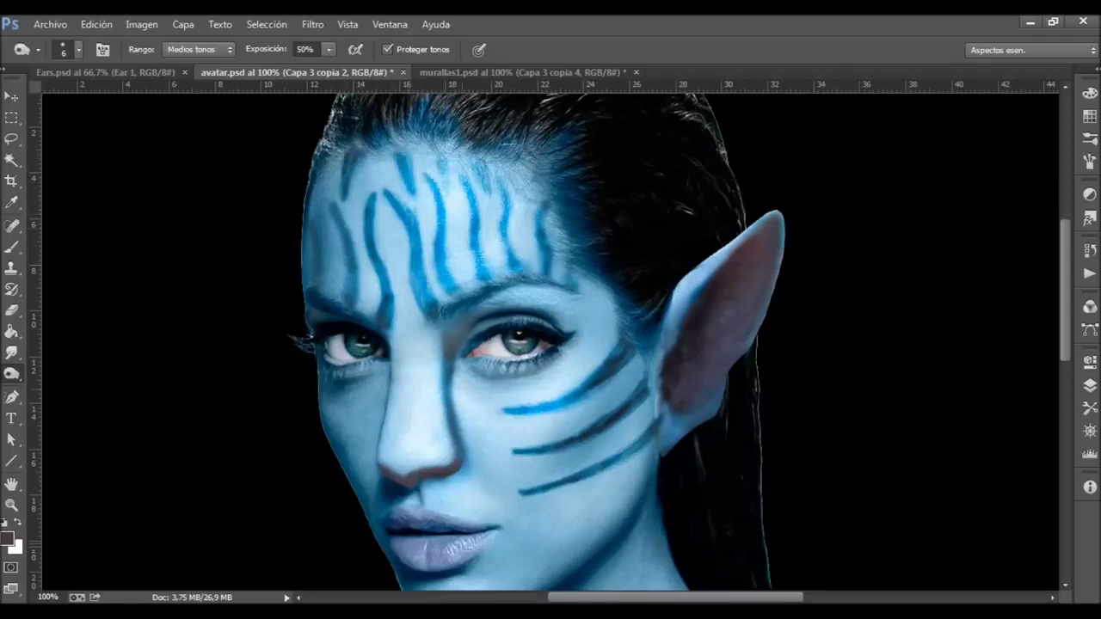
drag(540, 246, 541, 275)
drag(547, 195, 550, 231)
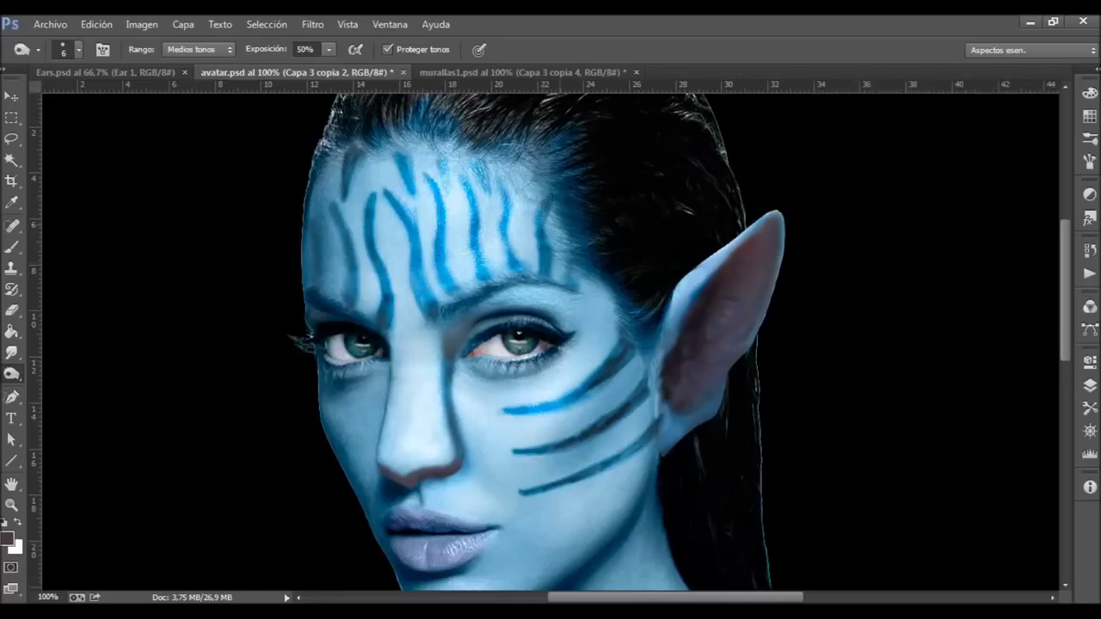
Check the tutorial page for reference, then burn a stripe across the left cheek.
click(1029, 22)
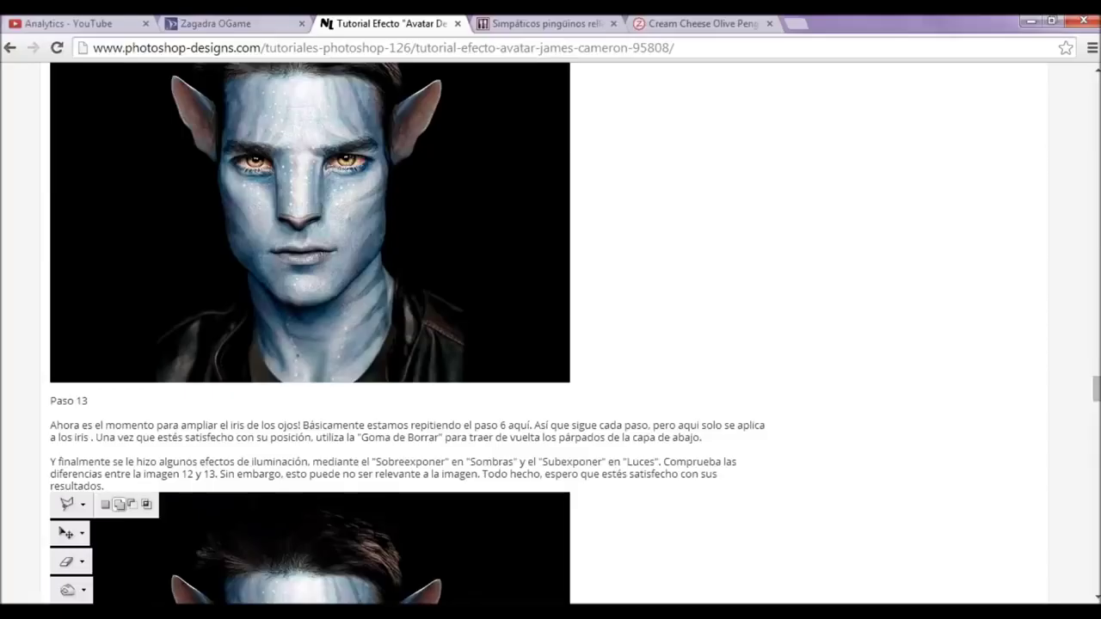
key(alt+Tab)
drag(320, 306, 371, 309)
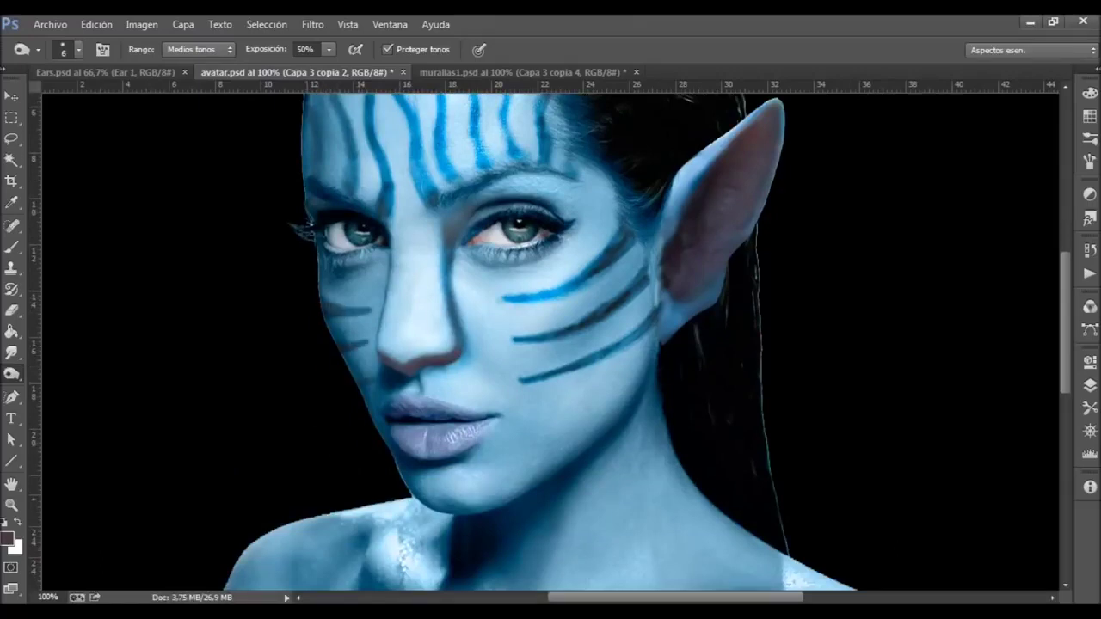
Burn a dark diagonal stripe along the side of the neck.
scroll(602, 361, down, 3)
mouse_move(546, 391)
mouse_down()
mouse_move(667, 323)
mouse_move(606, 372)
mouse_up()
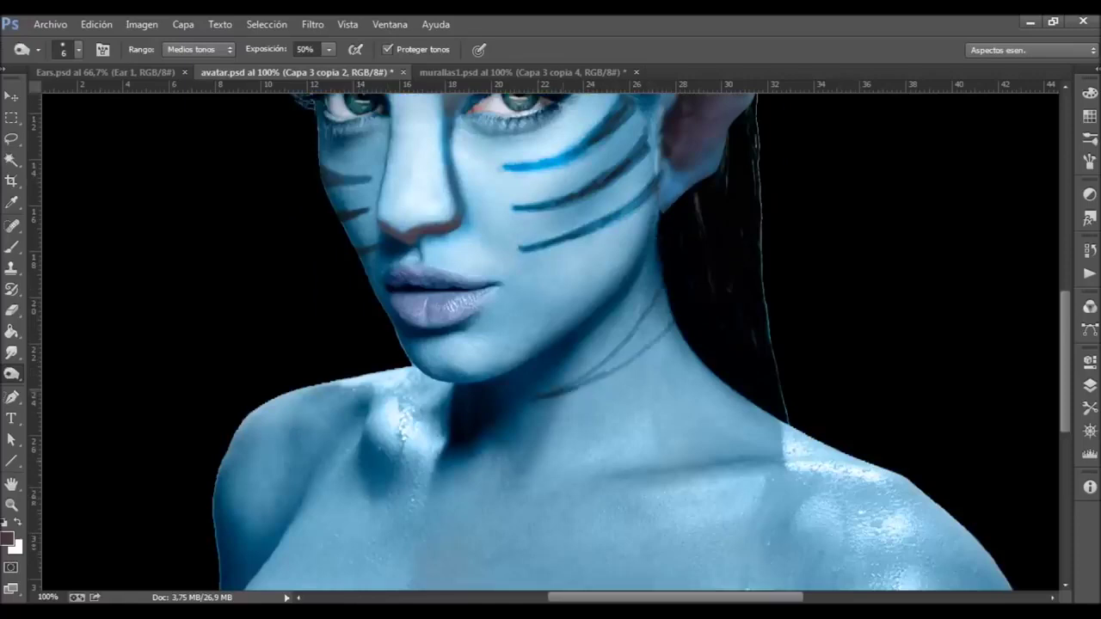
drag(671, 320, 563, 392)
drag(636, 349, 672, 299)
drag(585, 378, 644, 314)
drag(584, 380, 667, 299)
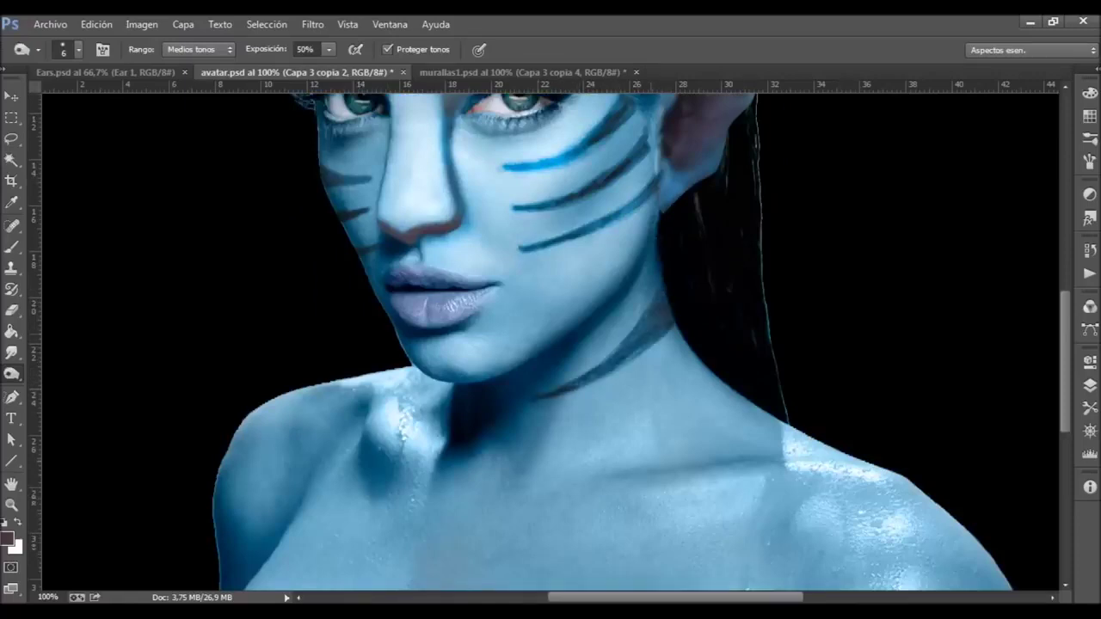
drag(572, 383, 662, 318)
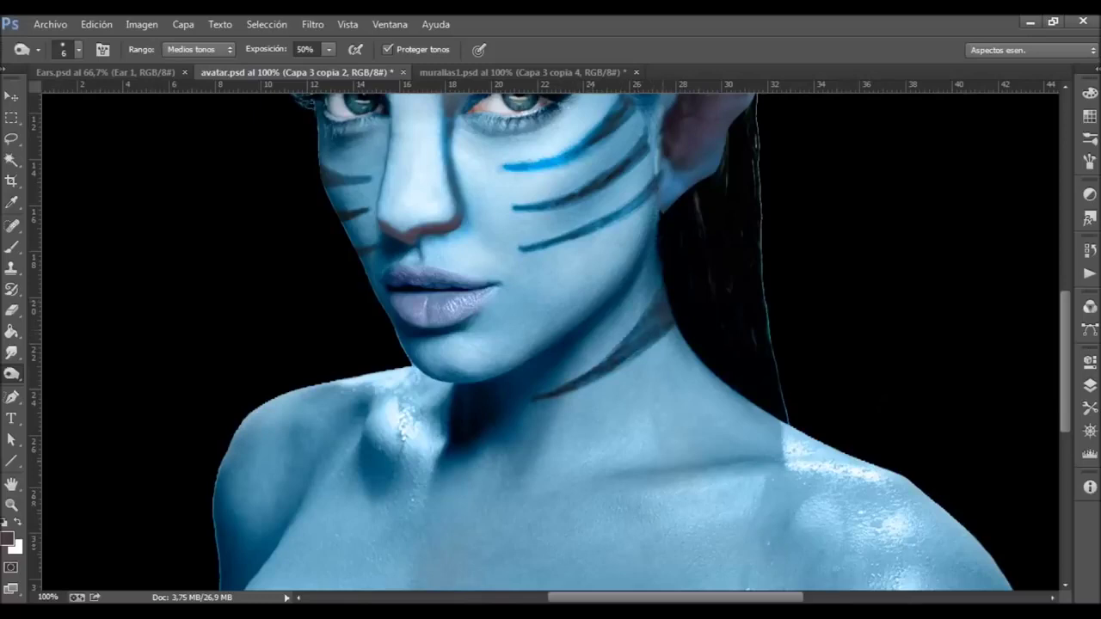
Burn and deepen a dark stripe along the collarbone.
scroll(662, 318, down, 1)
scroll(518, 400, down, 2)
drag(519, 400, 714, 308)
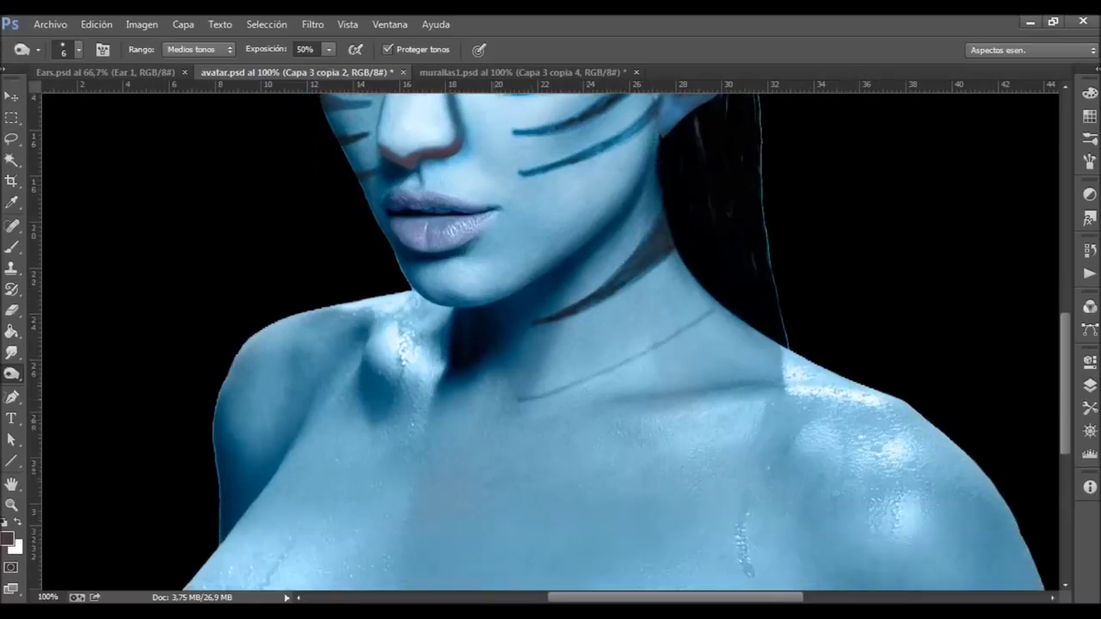
mouse_move(509, 404)
mouse_down()
mouse_move(744, 321)
mouse_move(722, 318)
mouse_up()
drag(614, 372, 746, 321)
drag(569, 391, 726, 313)
mouse_move(599, 379)
mouse_down()
mouse_move(722, 309)
mouse_move(741, 319)
mouse_up()
mouse_move(643, 368)
mouse_down()
mouse_move(743, 323)
mouse_move(731, 310)
mouse_up()
drag(592, 380, 722, 308)
drag(508, 403, 605, 380)
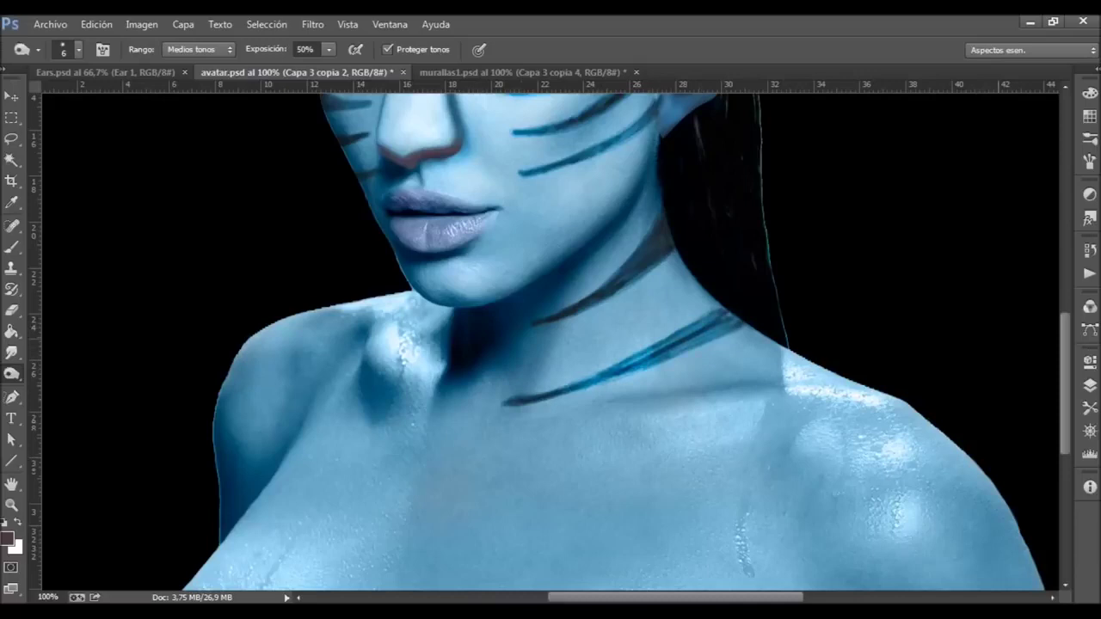
Add dark streaks along the left collarbone crease and down the left shoulder.
mouse_move(404, 310)
mouse_down()
mouse_move(449, 411)
mouse_move(432, 395)
mouse_up()
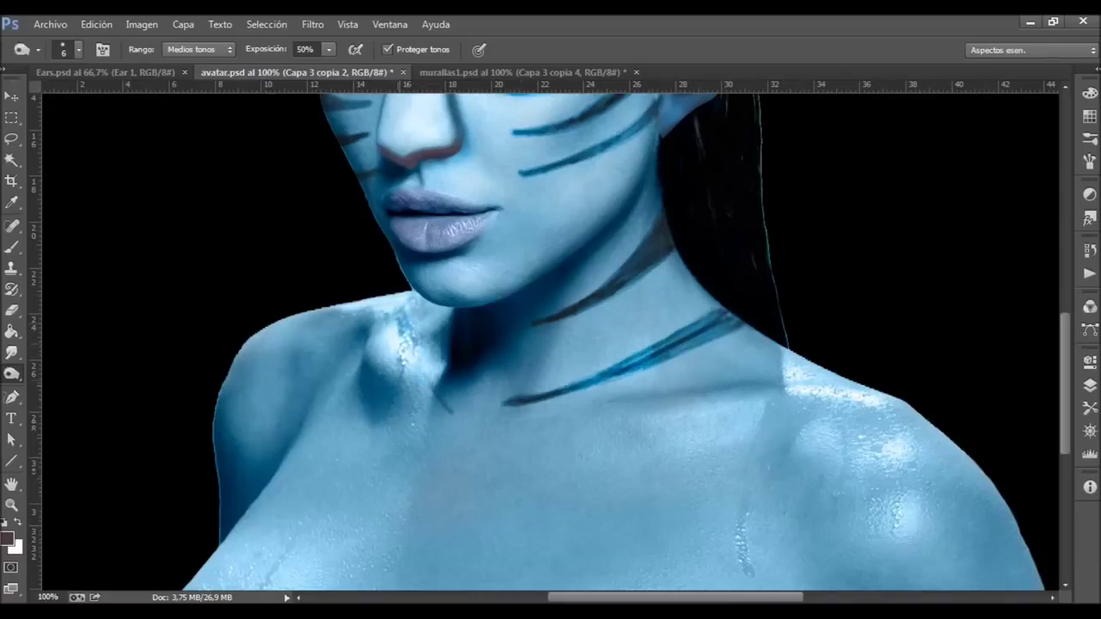
drag(339, 313, 397, 426)
drag(323, 309, 369, 418)
drag(345, 362, 400, 428)
Burn two long diagonal stripes across the collarbone and darken them.
drag(515, 447, 780, 348)
drag(498, 457, 787, 361)
drag(508, 454, 784, 347)
drag(611, 433, 791, 347)
drag(722, 372, 770, 349)
drag(646, 357, 734, 311)
drag(609, 377, 686, 345)
drag(602, 438, 790, 348)
Undo the last bad strokes, redo short touch-ups and darken the lower collarbone stripe.
key(ctrl+alt+z)
key(ctrl+alt+z)
drag(627, 363, 654, 351)
drag(578, 383, 608, 366)
mouse_move(700, 341)
mouse_down()
mouse_move(736, 318)
mouse_move(716, 318)
mouse_up()
drag(512, 452, 790, 346)
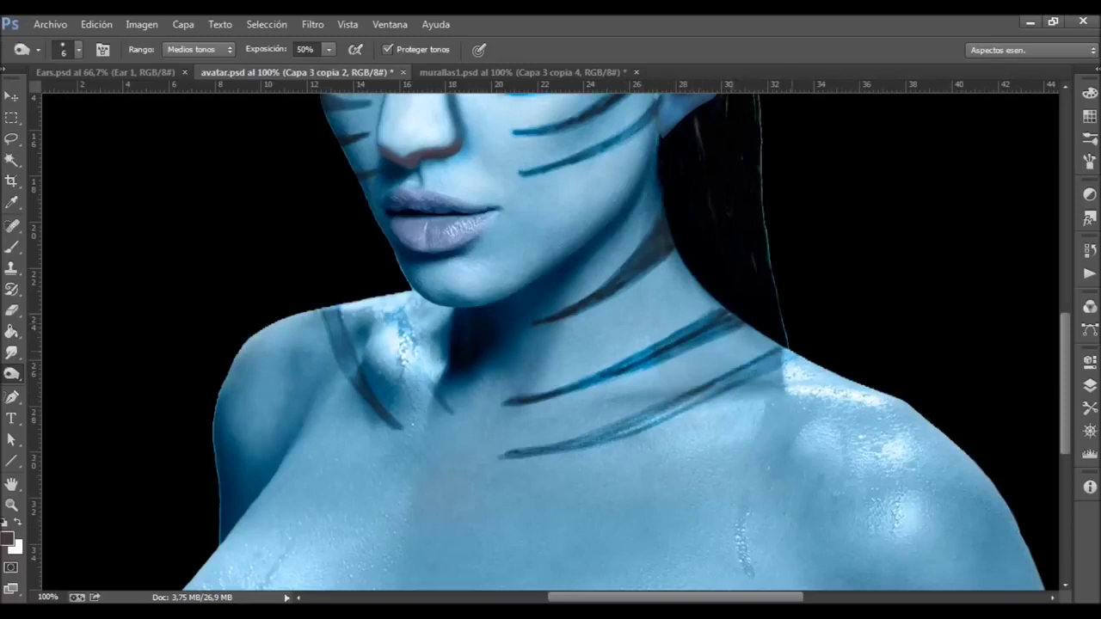
drag(664, 418, 783, 359)
drag(619, 435, 784, 353)
drag(512, 457, 791, 349)
drag(588, 437, 674, 399)
Extend the lower neck stripe further to the right.
scroll(550, 336, down, 1)
drag(503, 511, 848, 394)
mouse_move(506, 513)
mouse_down()
mouse_move(726, 485)
mouse_move(918, 406)
mouse_up()
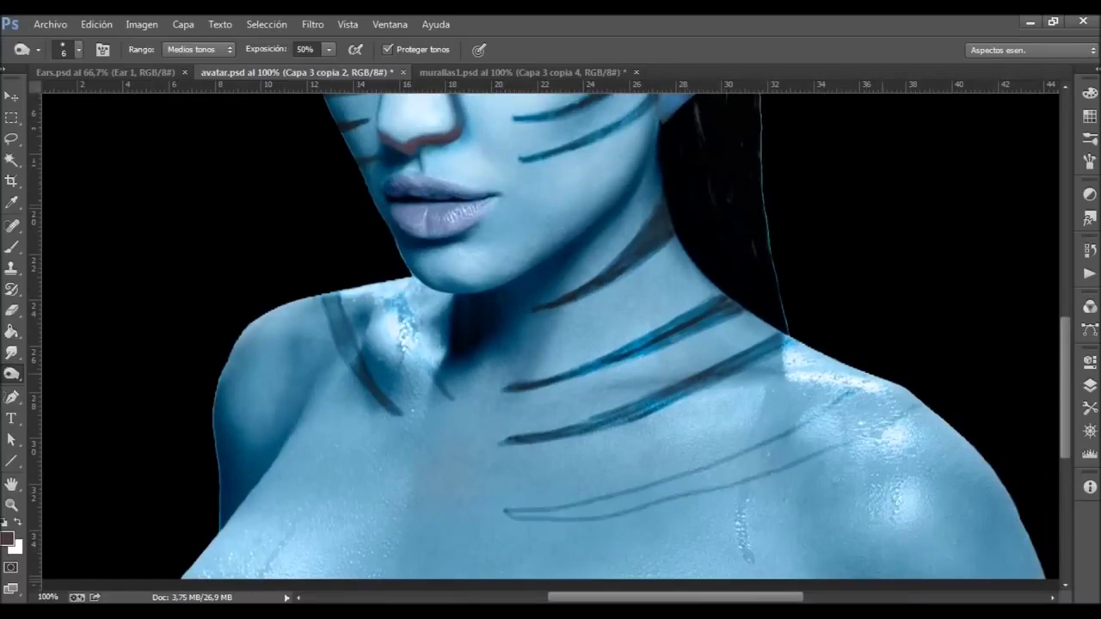
click(78, 49)
With a 16 px hard Burn brush, darken the lower stripe up onto the right shoulder.
double_click(43, 390)
drag(509, 519, 911, 378)
drag(844, 430, 906, 402)
mouse_move(509, 516)
mouse_down()
mouse_move(662, 497)
mouse_move(860, 430)
mouse_move(908, 397)
mouse_up()
drag(713, 469, 916, 387)
mouse_move(520, 516)
mouse_down()
mouse_move(738, 464)
mouse_move(897, 394)
mouse_move(877, 403)
mouse_up()
Touch up the lower collarbone stripe and add a dark stripe across the lower chest.
drag(511, 516, 687, 491)
drag(520, 578, 989, 471)
mouse_move(645, 578)
mouse_down()
mouse_move(900, 538)
mouse_move(1015, 507)
mouse_up()
mouse_move(688, 578)
mouse_down()
mouse_move(1006, 478)
mouse_move(735, 567)
mouse_move(1002, 487)
mouse_move(748, 578)
mouse_move(963, 494)
mouse_move(722, 576)
mouse_move(855, 542)
mouse_move(994, 469)
mouse_move(841, 559)
mouse_move(719, 576)
mouse_up()
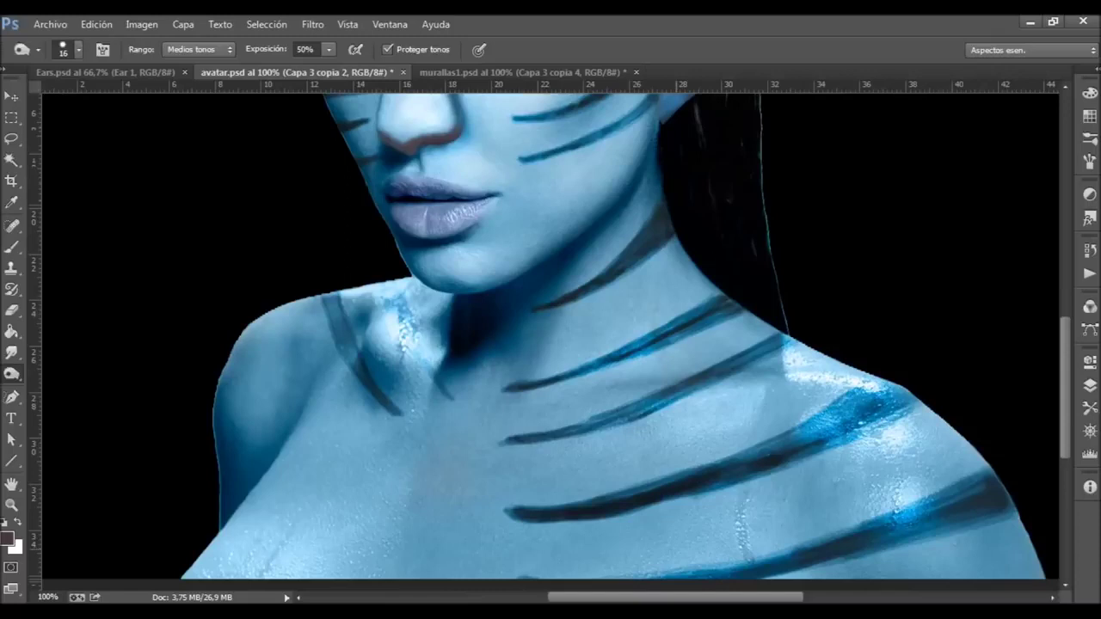
Paint several long diagonal stripes down the left shoulder and chest.
mouse_move(239, 339)
mouse_down()
mouse_move(290, 425)
mouse_move(275, 392)
mouse_up()
drag(224, 442, 305, 578)
drag(251, 483, 306, 578)
drag(214, 538, 225, 580)
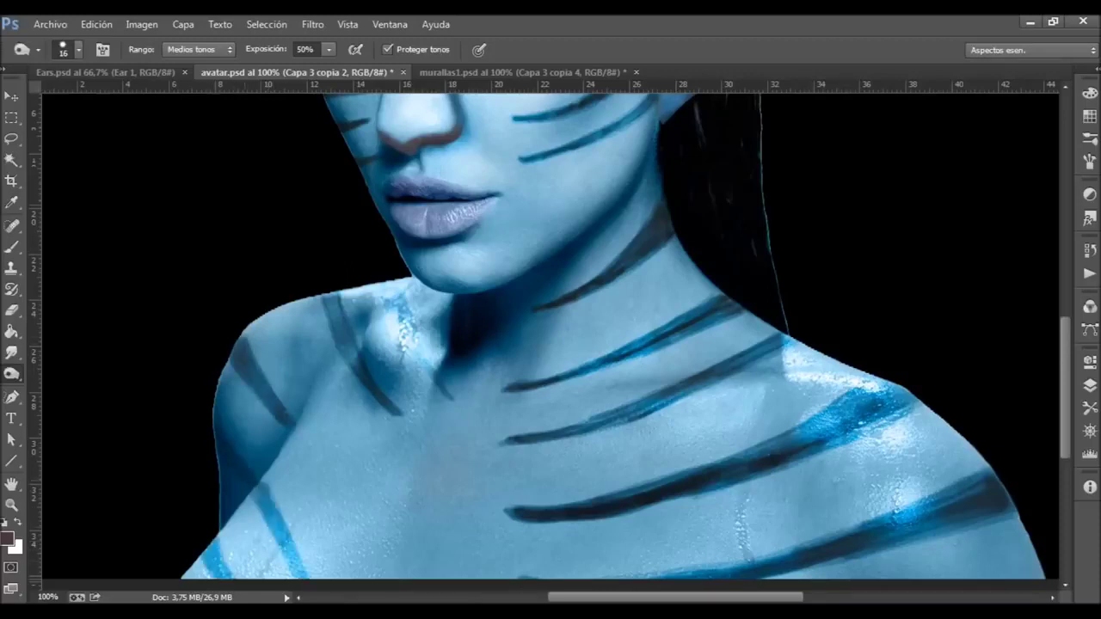
drag(254, 483, 298, 578)
drag(291, 423, 368, 580)
scroll(550, 344, down, 1)
drag(386, 368, 439, 416)
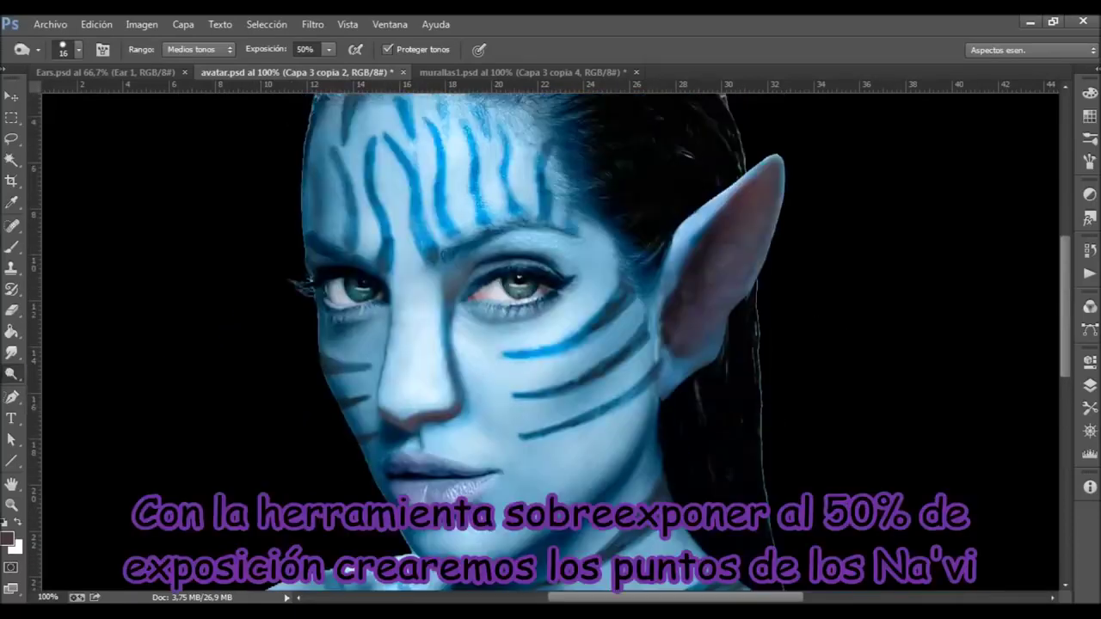
With a small Dodge brush tip, add glowing dots on the nose bridge, between the eyes and under the right eye.
click(77, 49)
double_click(251, 340)
click(77, 49)
click(390, 395)
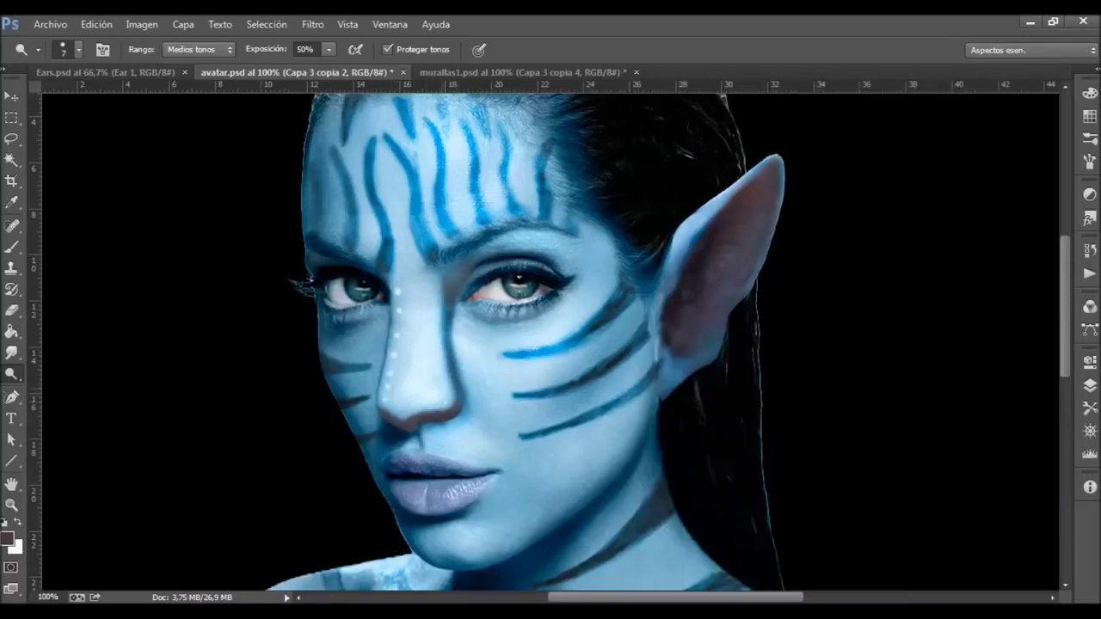
drag(432, 286, 433, 310)
click(587, 301)
Dab a vertical line of three glowing dots below the neck.
scroll(550, 344, down, 5)
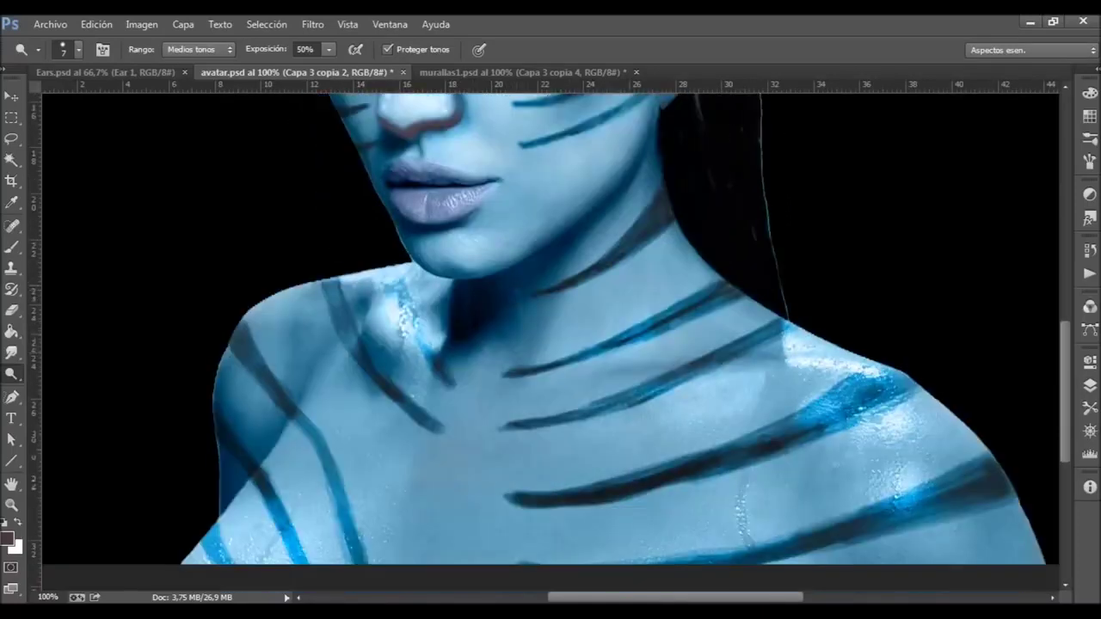
click(509, 453)
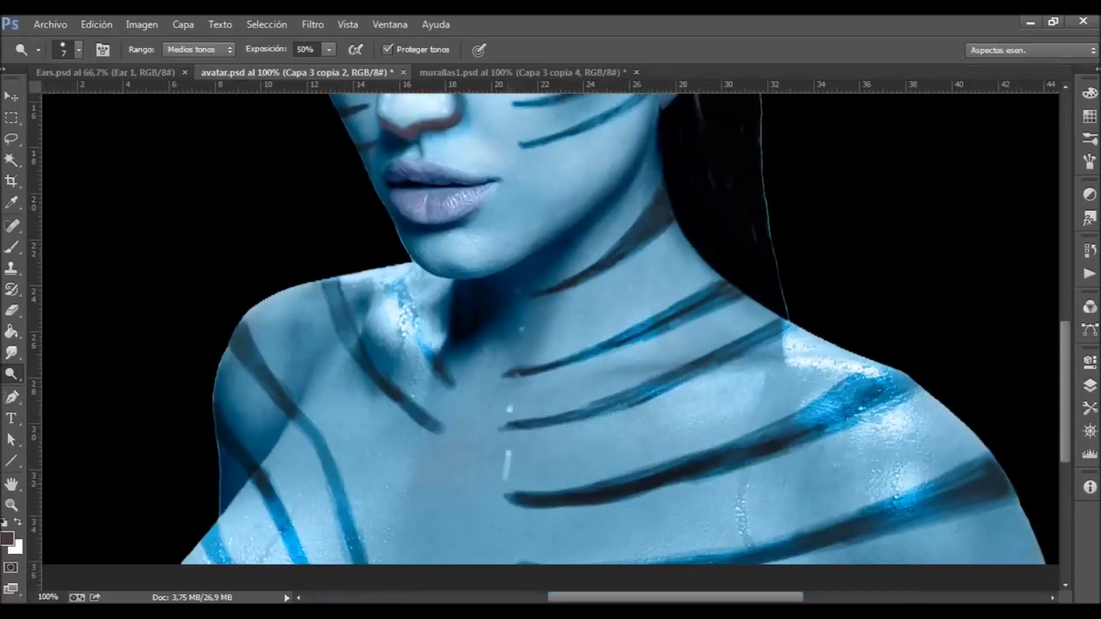
click(507, 484)
click(506, 529)
scroll(550, 344, up, 3)
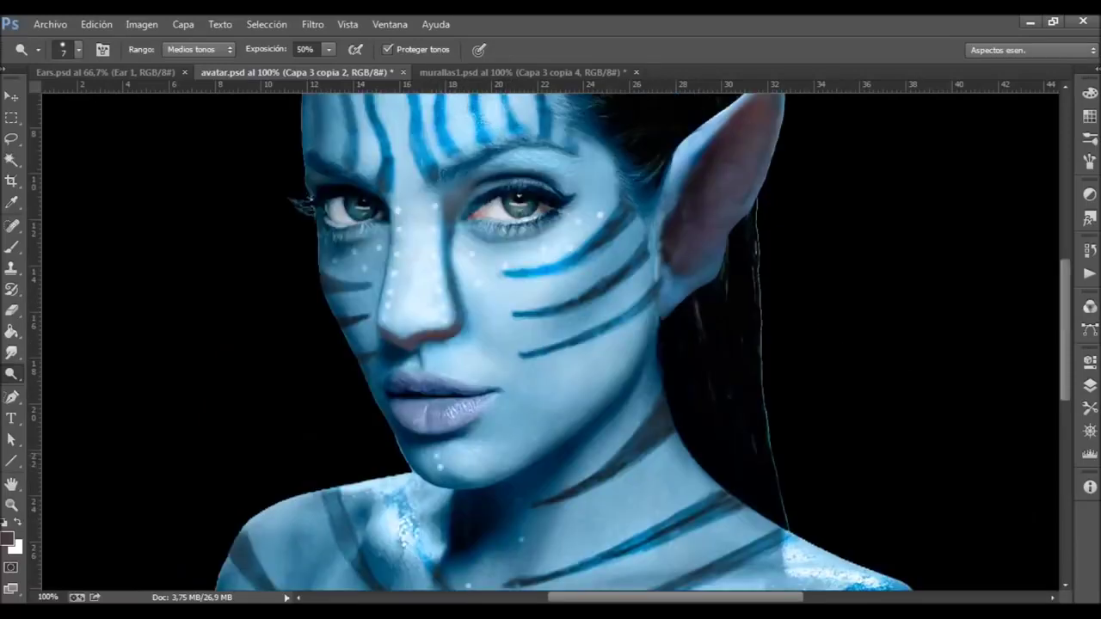
scroll(419, 455, up, 2)
scroll(420, 456, up, 2)
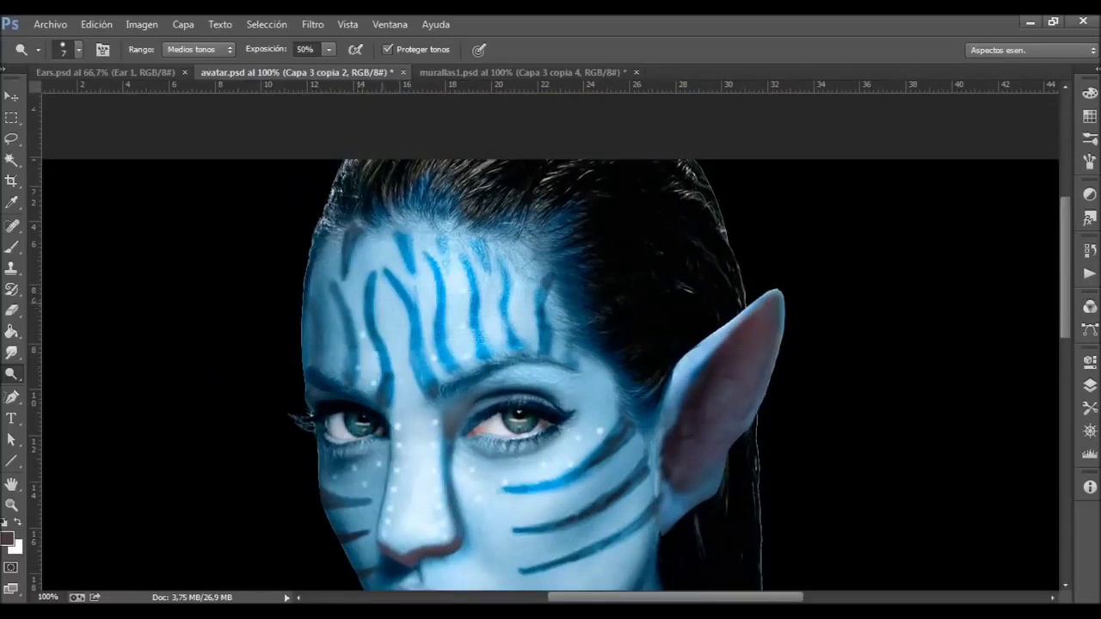
scroll(551, 344, down, 3)
scroll(551, 344, up, 1)
key(F7)
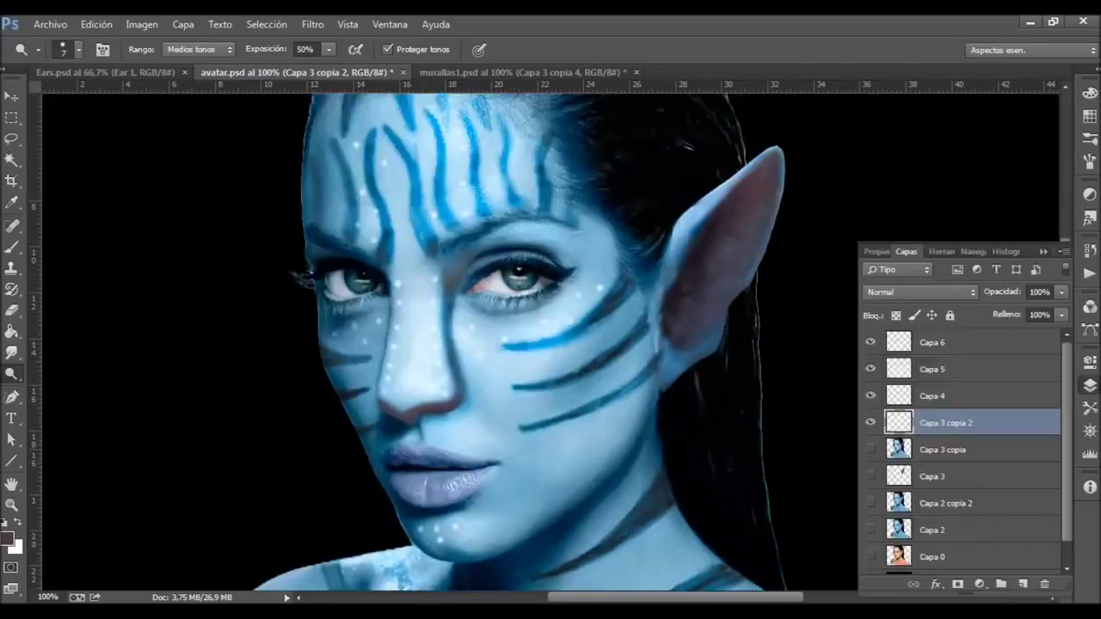
Duplicate the face layer Capa 3 copia 2 twice and zoom in on the eyes.
right_click(899, 422)
click(762, 149)
click(696, 194)
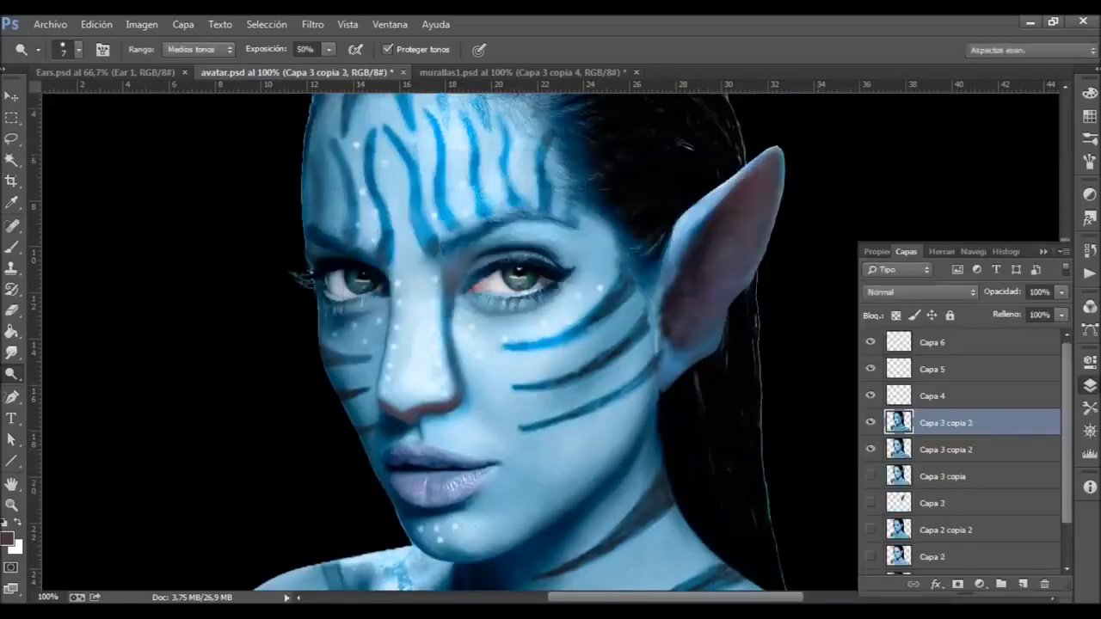
key(F7)
key(ctrl+plus)
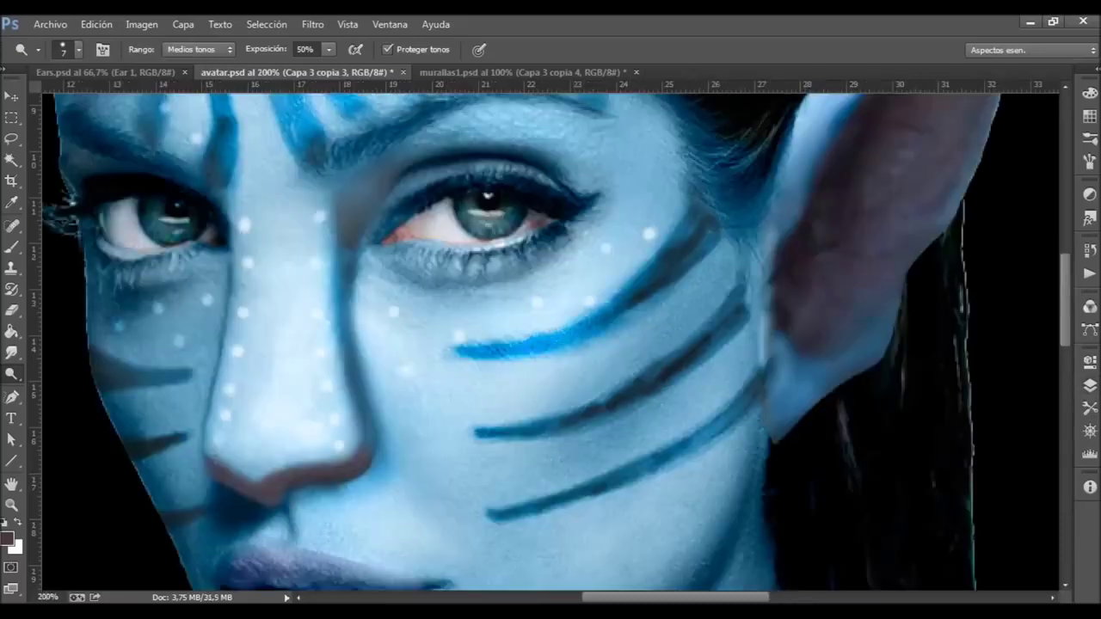
key(F7)
right_click(898, 421)
click(774, 155)
click(696, 216)
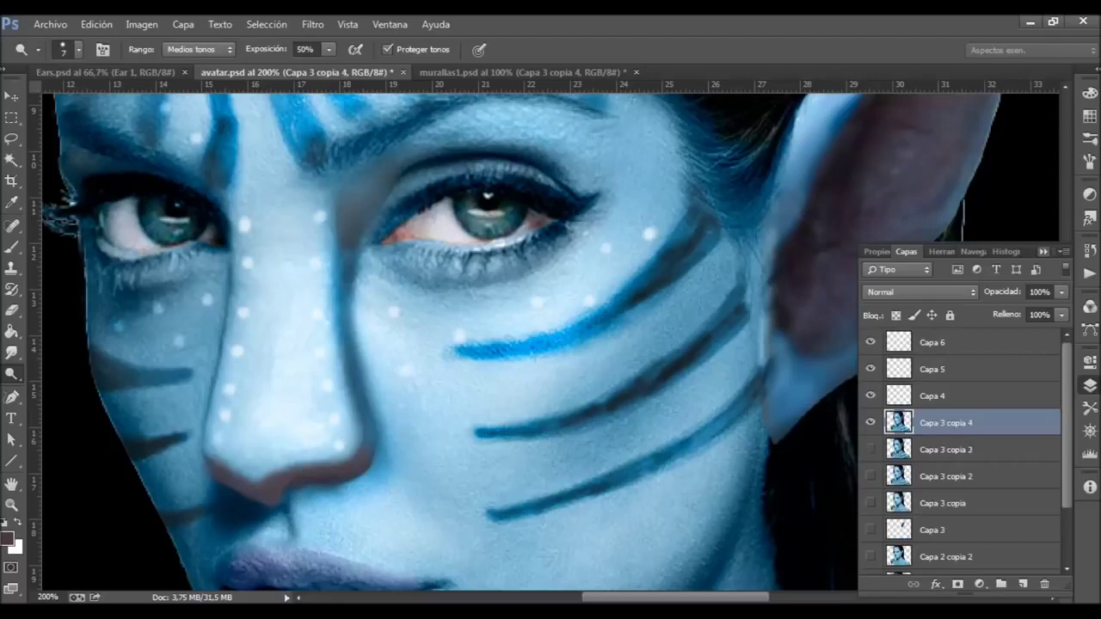
key(F7)
Lasso-select the irises and put them into Free Transform.
scroll(550, 344, up, 3)
key(l)
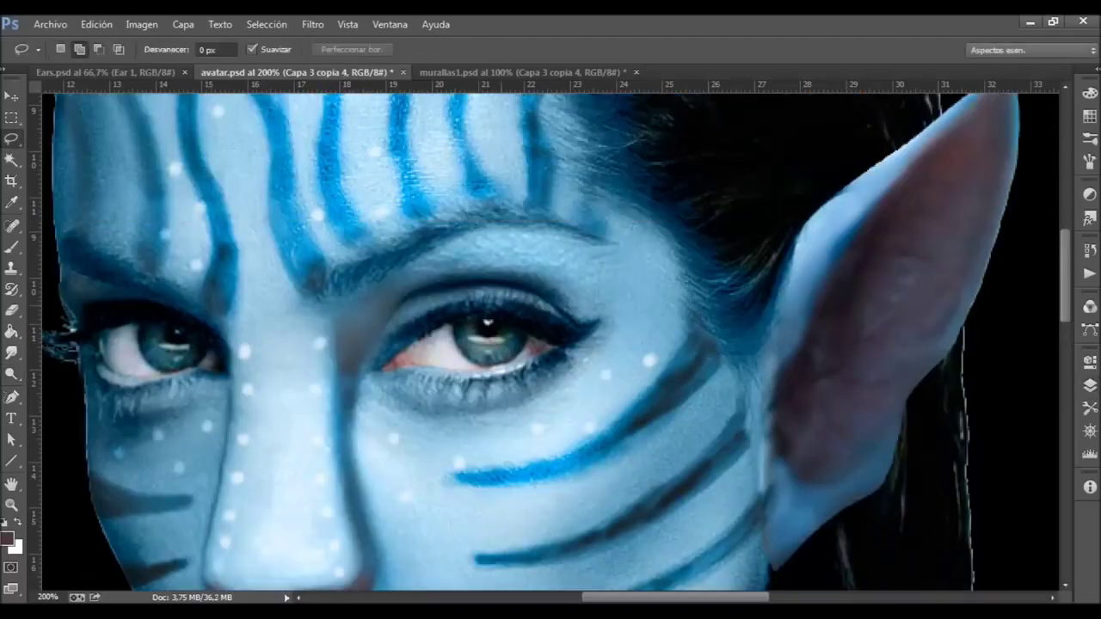
scroll(460, 335, left, 1)
scroll(460, 335, left, 2)
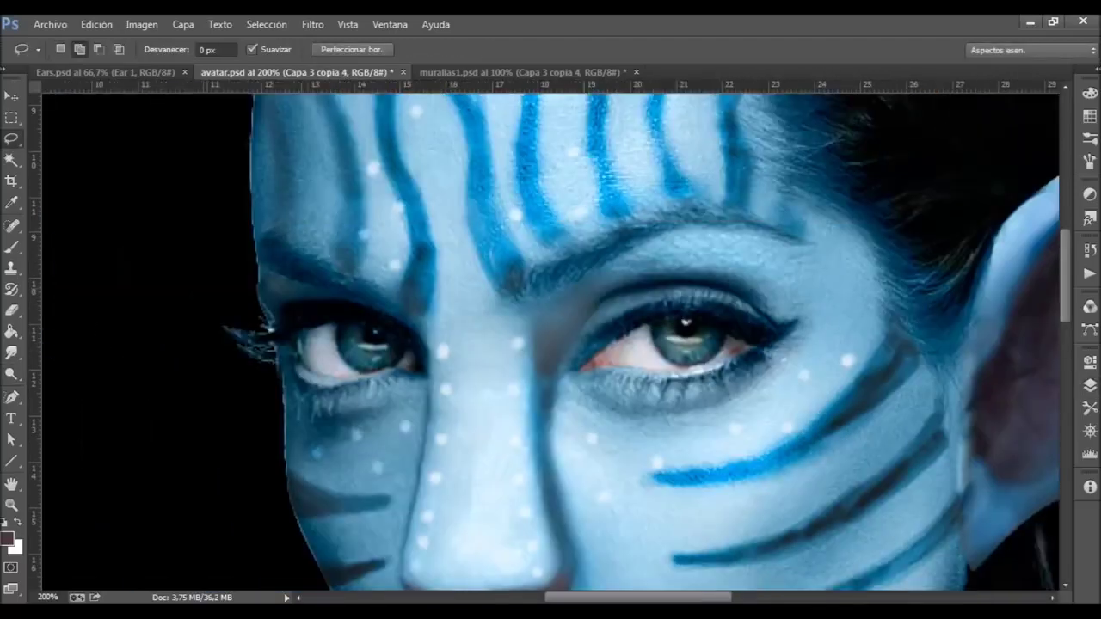
right_click(621, 86)
click(675, 317)
Scale the irises larger, nudge them over the real eyes and apply the transform.
drag(749, 307, 778, 288)
drag(754, 360, 699, 369)
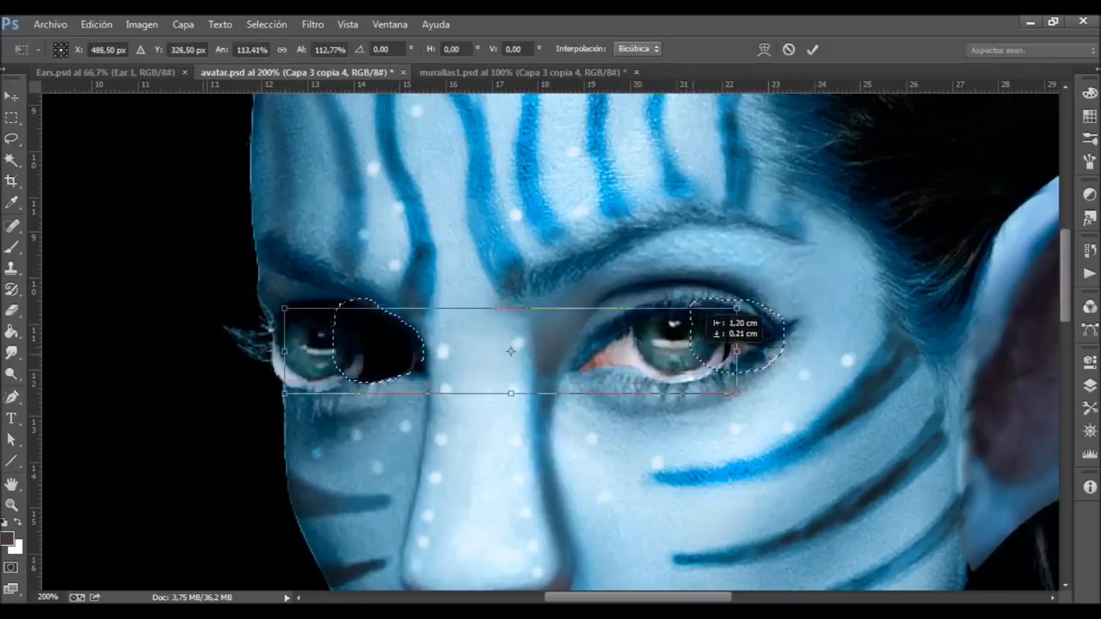
mouse_move(736, 307)
mouse_down()
mouse_move(789, 276)
mouse_move(786, 299)
mouse_up()
drag(696, 330, 653, 331)
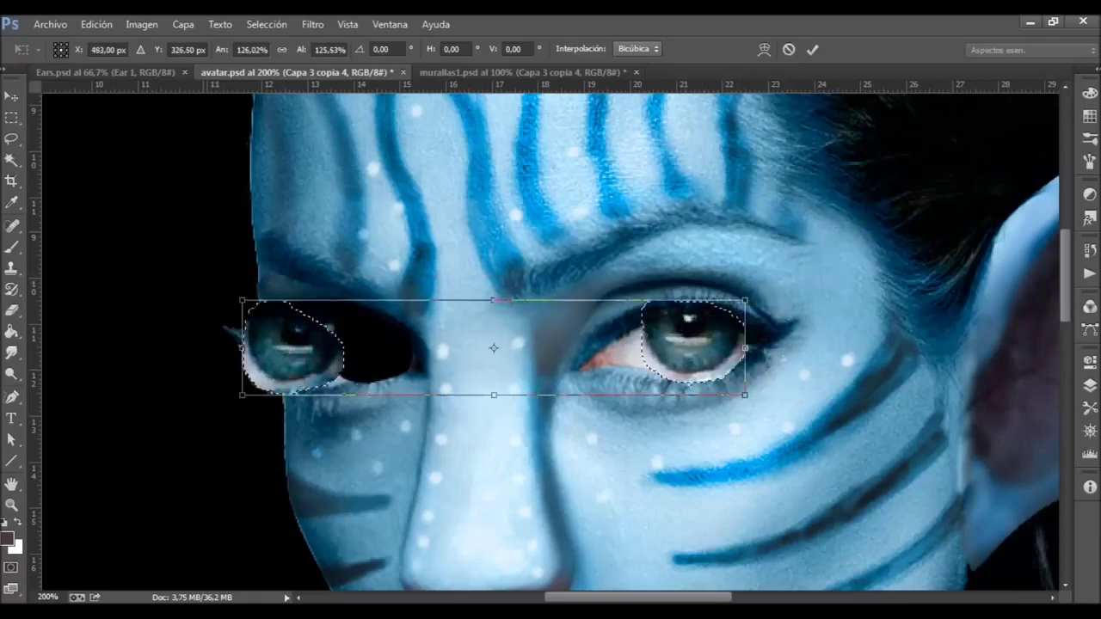
key(Down)
key(Down)
key(Down)
key(Right)
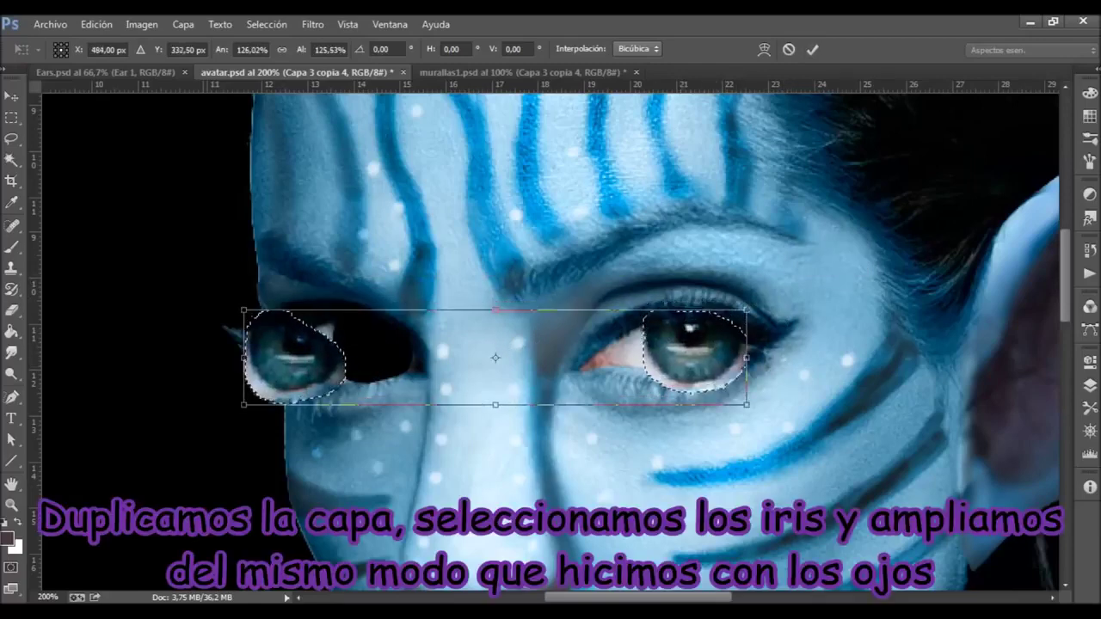
click(811, 49)
key(ctrl+d)
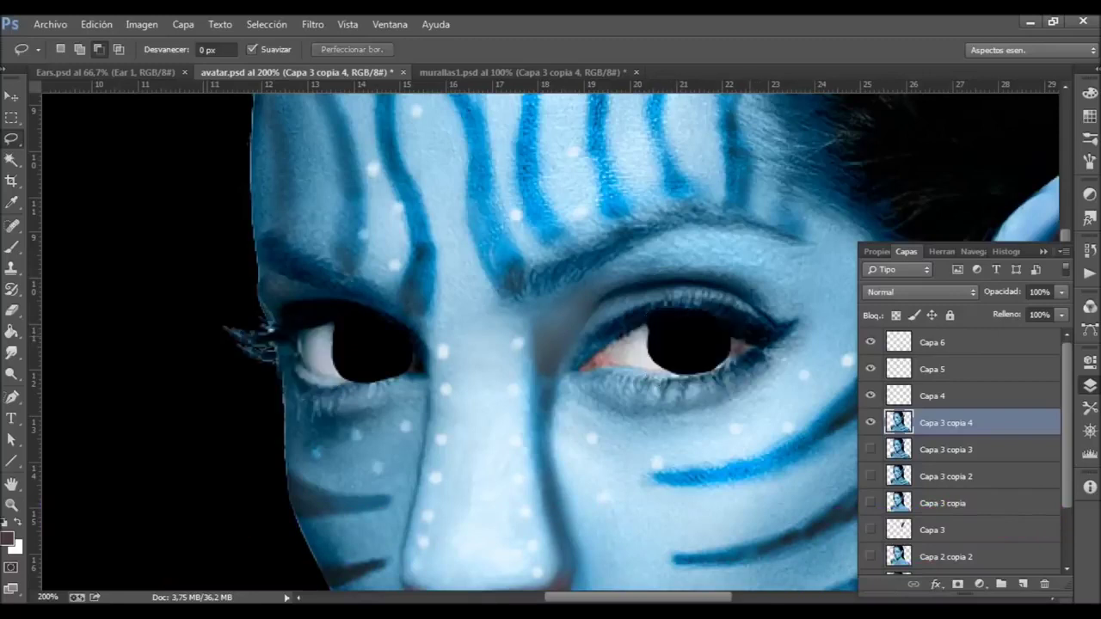
Paste the enlarged irises onto their own layer, position them over the eyes and deselect.
key(ctrl+v)
key(v)
drag(662, 314, 679, 325)
key(l)
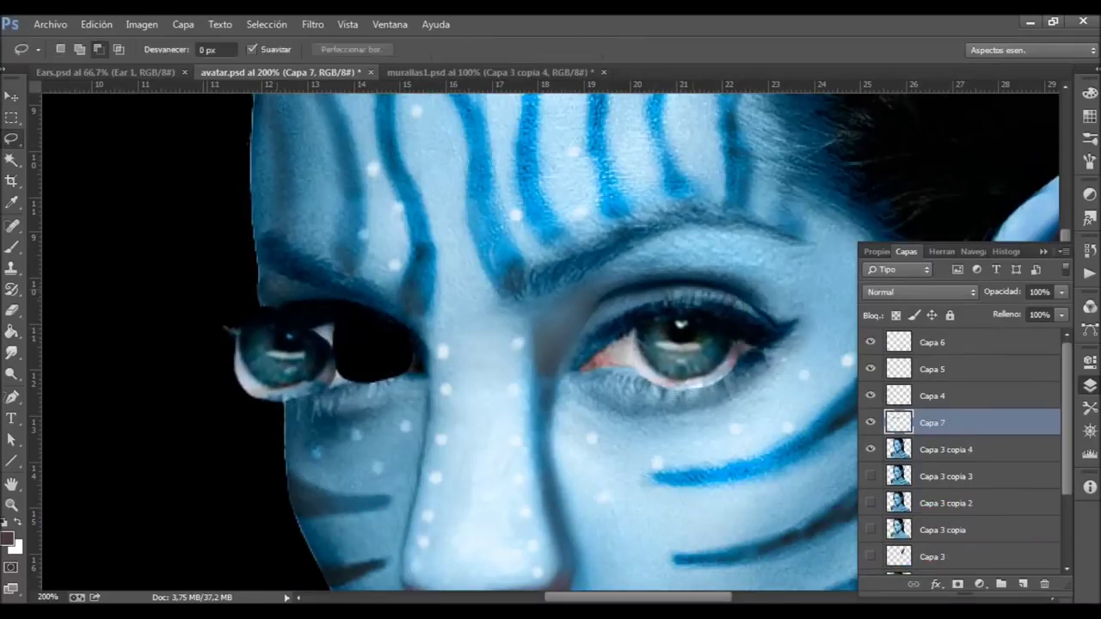
key(v)
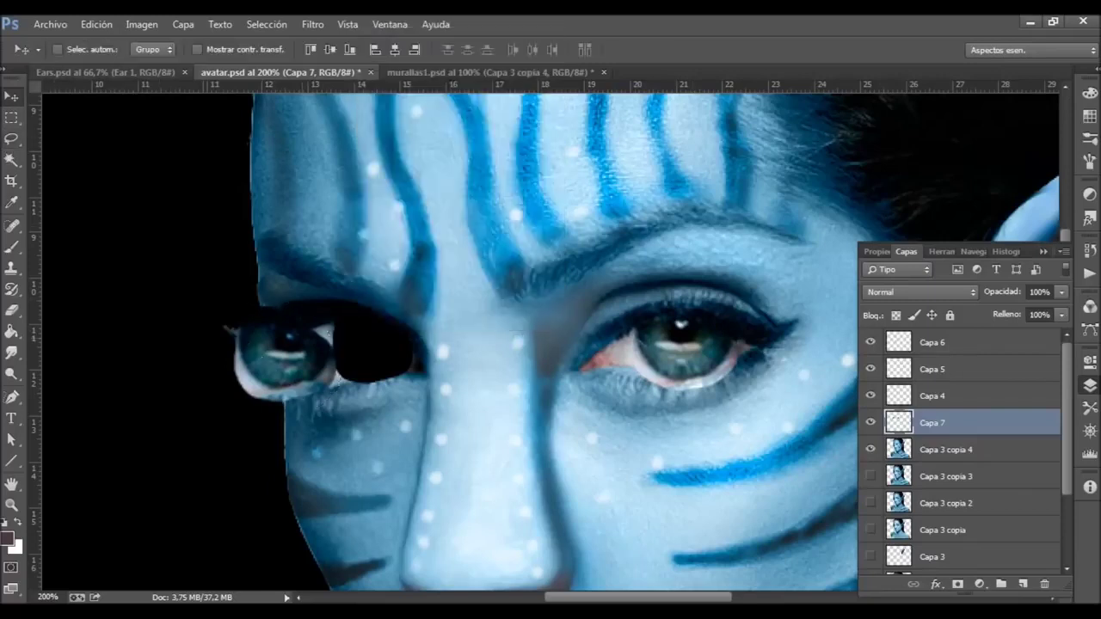
drag(288, 303, 636, 308)
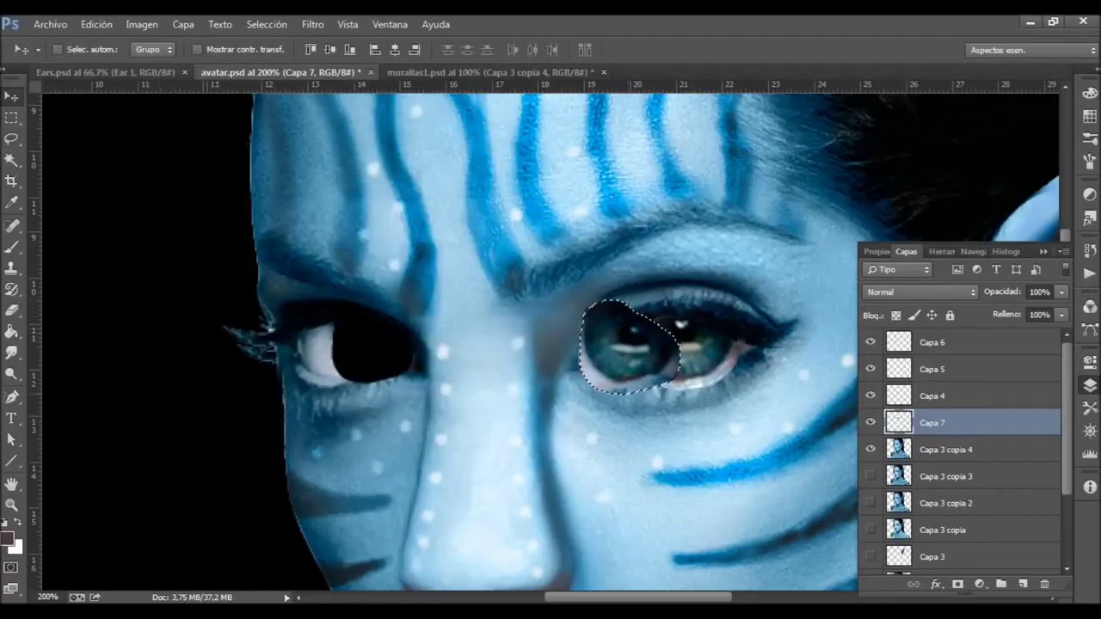
key(ctrl+z)
drag(365, 320, 368, 322)
key(m)
right_click(484, 68)
click(516, 77)
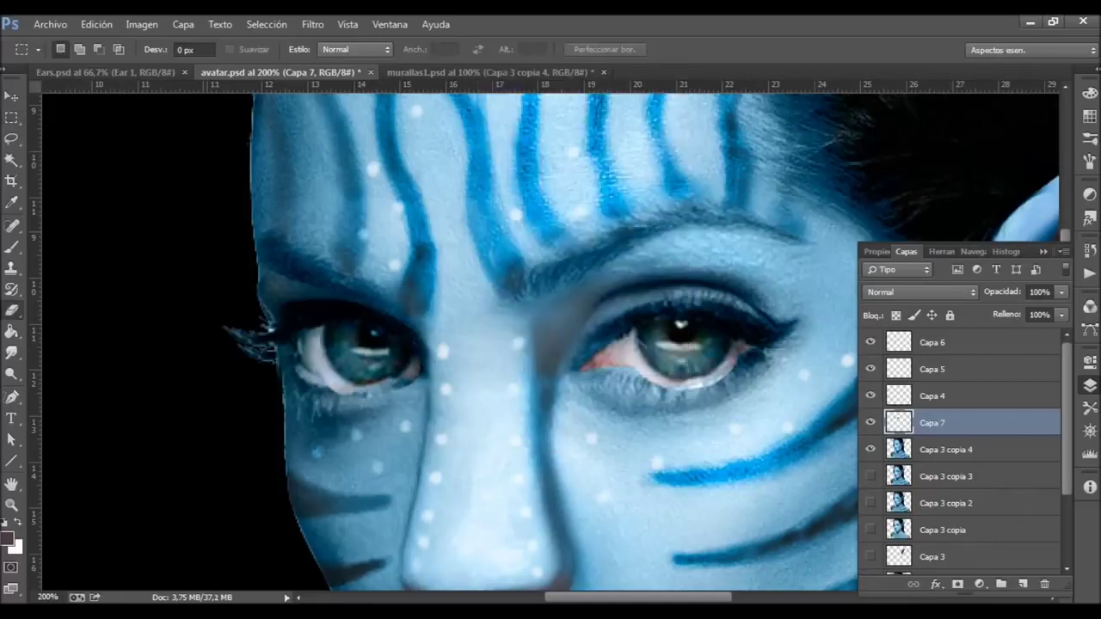
Show Capa 3 copia 3, hide Capa 3 copia 4, and erase excess iris along the left lower lid at 100% opacity.
key(e)
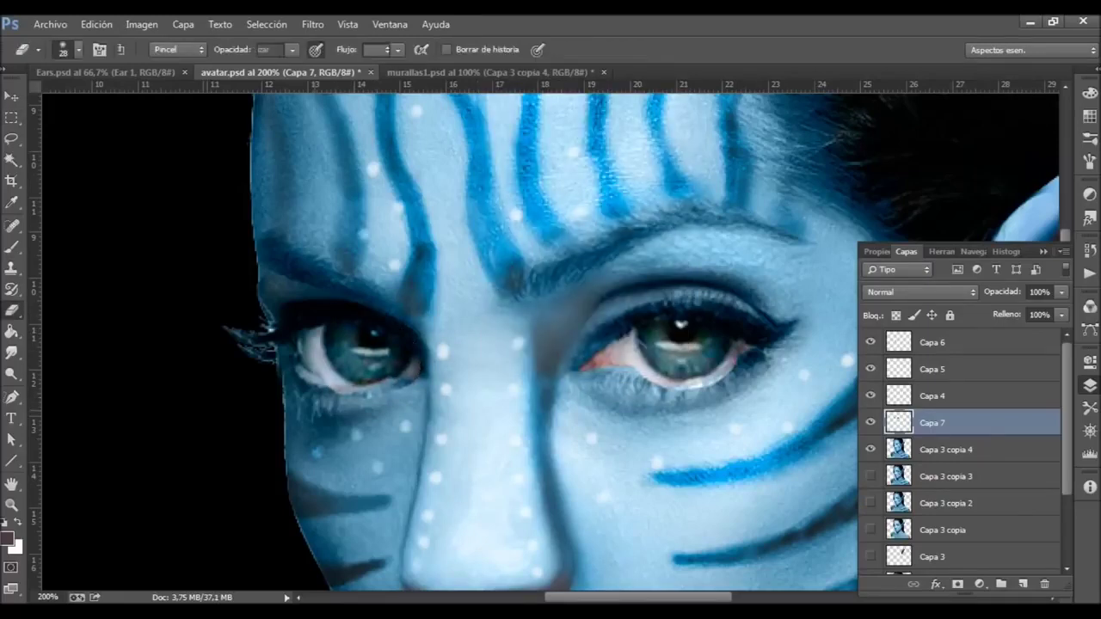
click(870, 475)
click(870, 449)
click(340, 391)
click(292, 49)
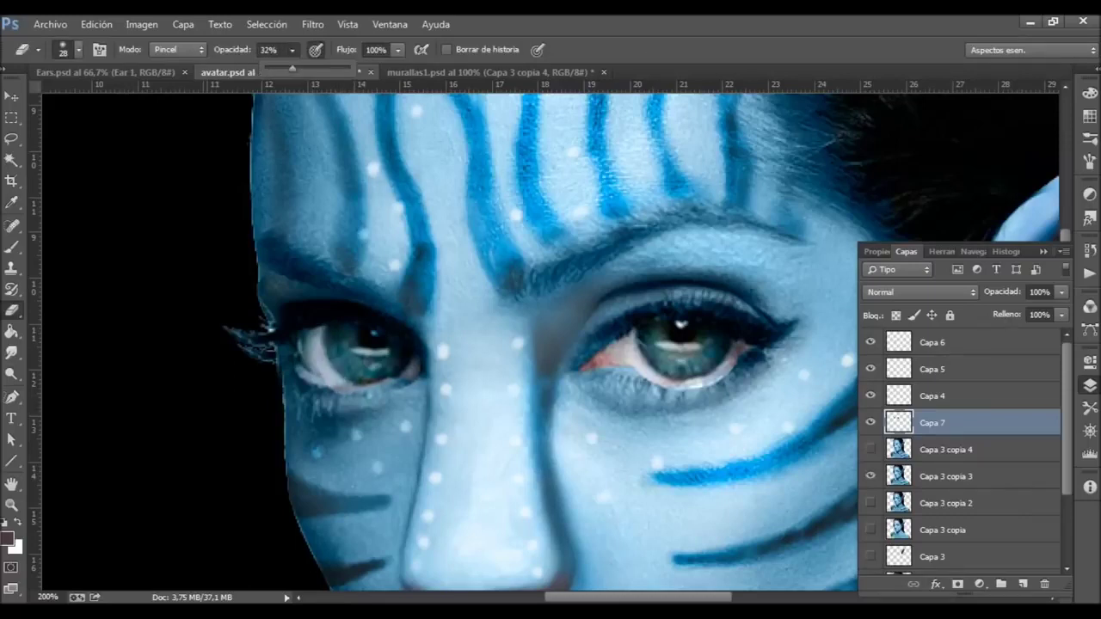
drag(292, 67, 357, 67)
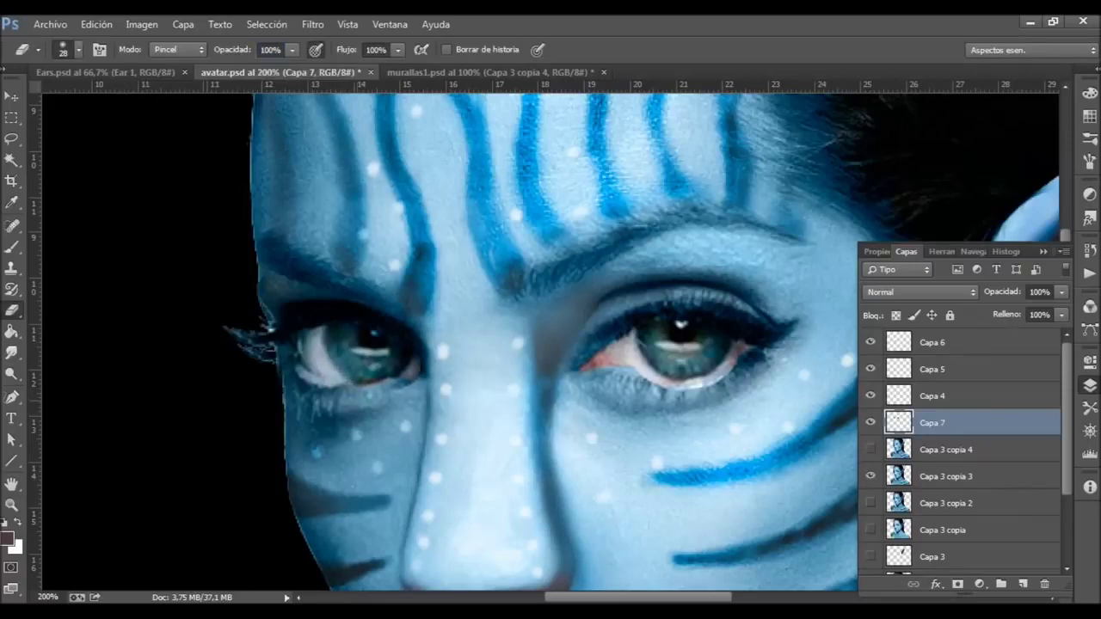
mouse_move(348, 387)
mouse_down()
mouse_move(417, 365)
mouse_move(344, 378)
mouse_up()
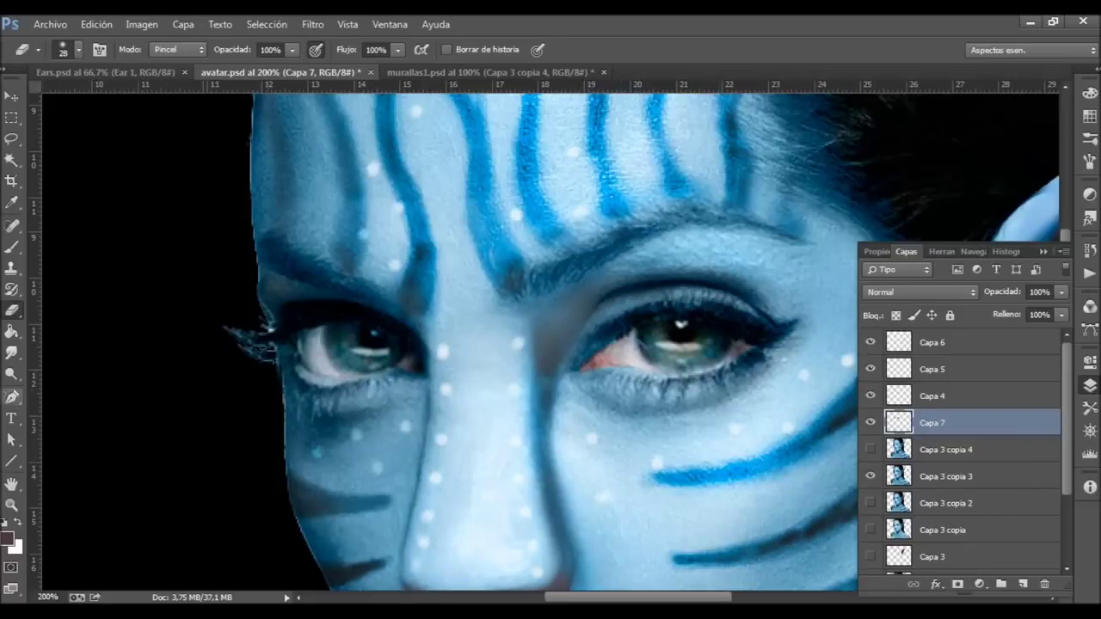
Duplicate the Capa 7 iris layer and hide the original.
right_click(945, 423)
key(Return)
click(871, 449)
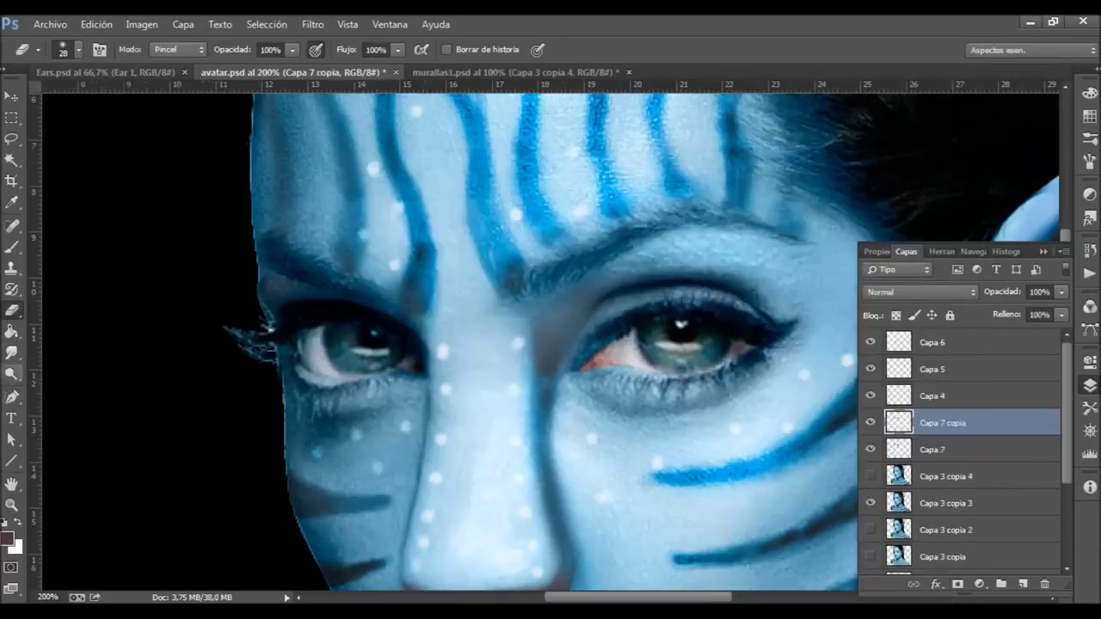
Switch to the Brush tool with a dark teal foreground colour.
right_click(11, 373)
click(11, 247)
click(9, 538)
click(926, 163)
click(798, 235)
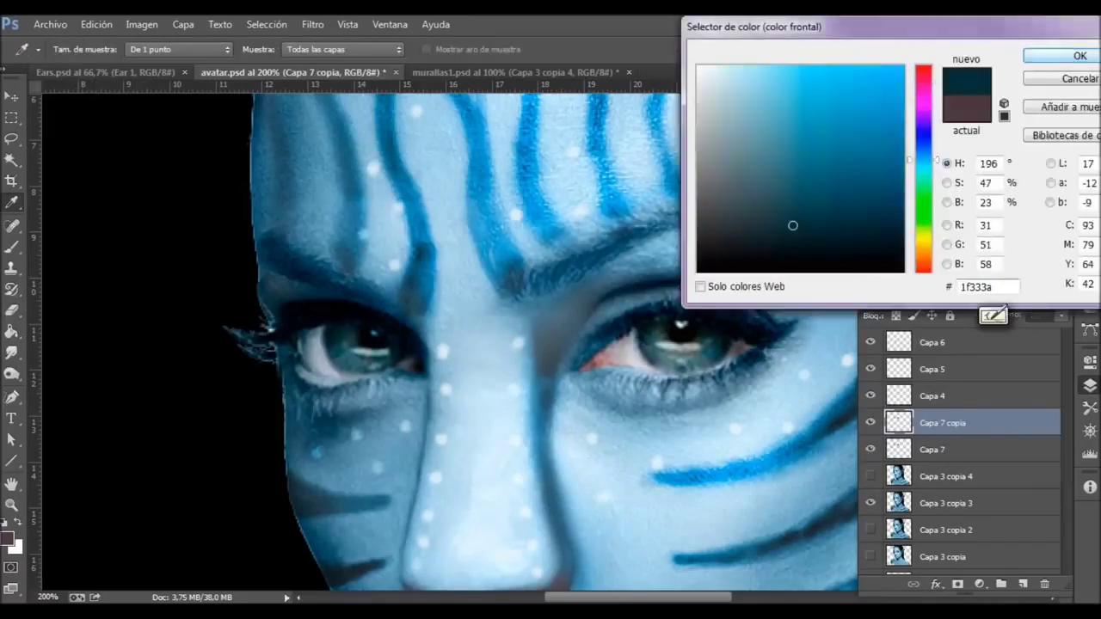
click(1059, 53)
Set the iris copy layer to Color blend mode and the brush to size 9 at 22% opacity.
mouse_move(341, 49)
mouse_down()
mouse_move(314, 68)
mouse_move(367, 69)
mouse_up()
click(78, 49)
key(Return)
click(920, 292)
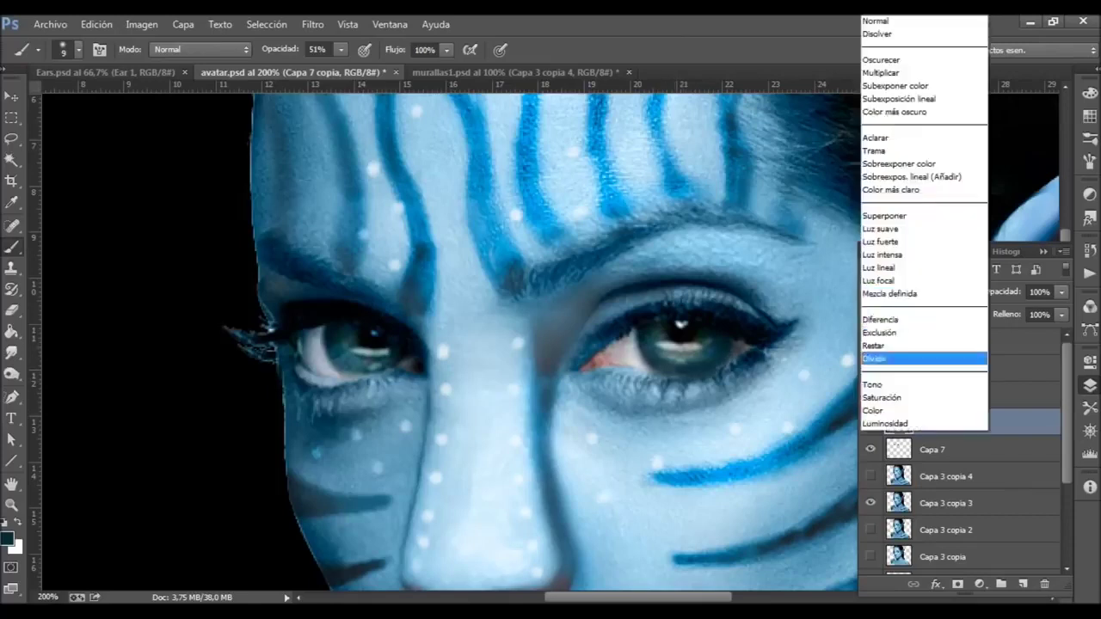
click(894, 404)
click(920, 292)
key(Escape)
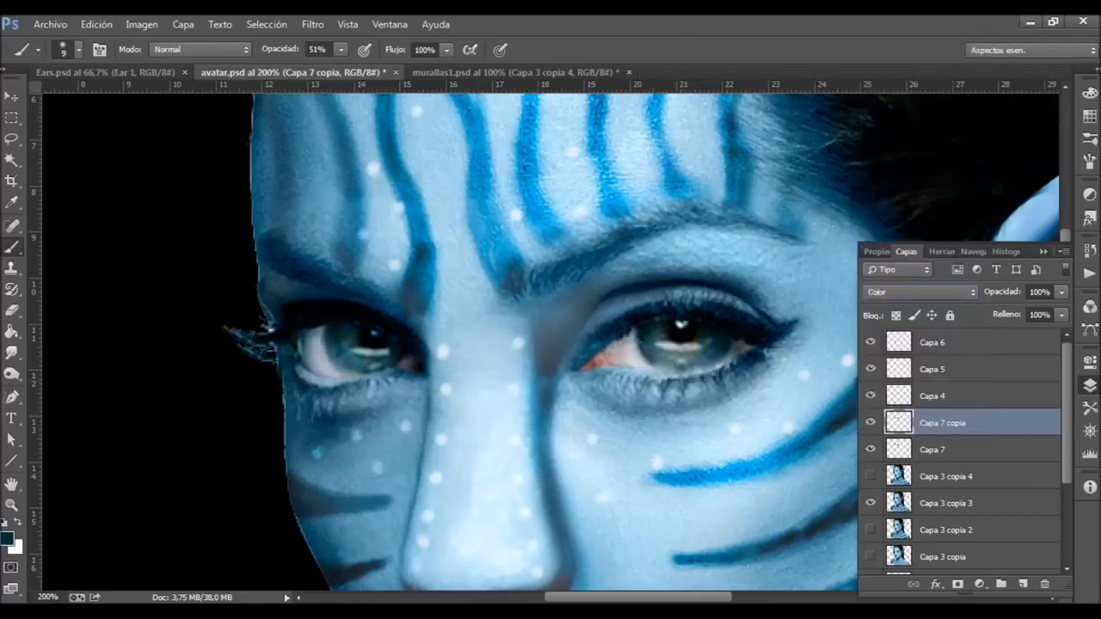
drag(341, 49, 320, 72)
Cycle the O shortcut to reach the Dodge tool.
key(r)
key(o)
key(shift+o)
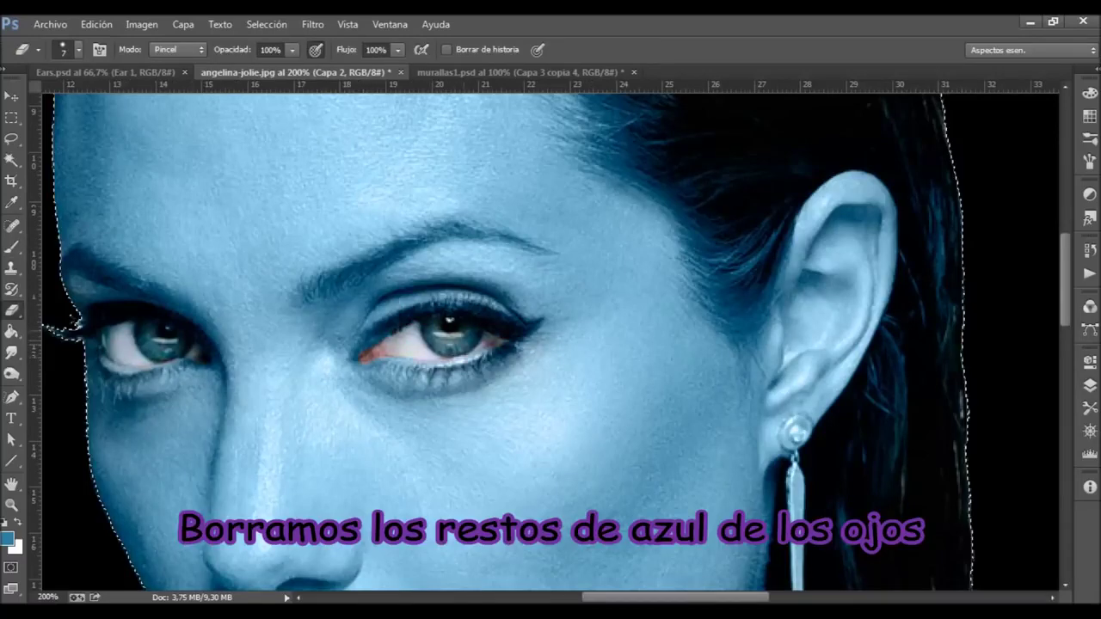
Merge the two blue face layers into Capa 2 and set purple paint with a 10% opacity brush.
key(ctrl+e)
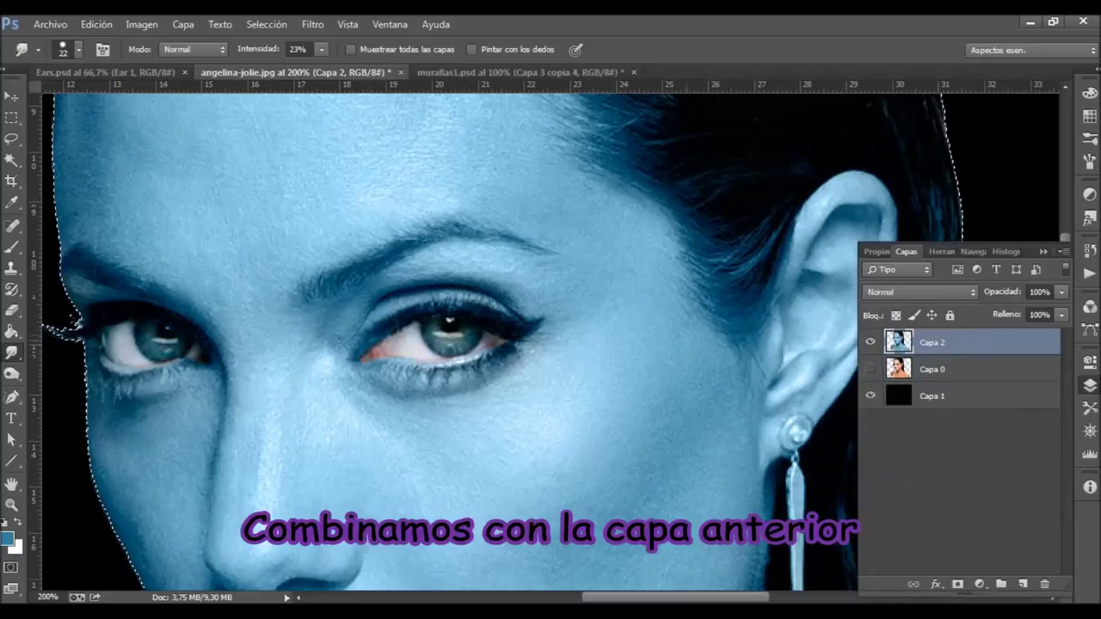
key(Return)
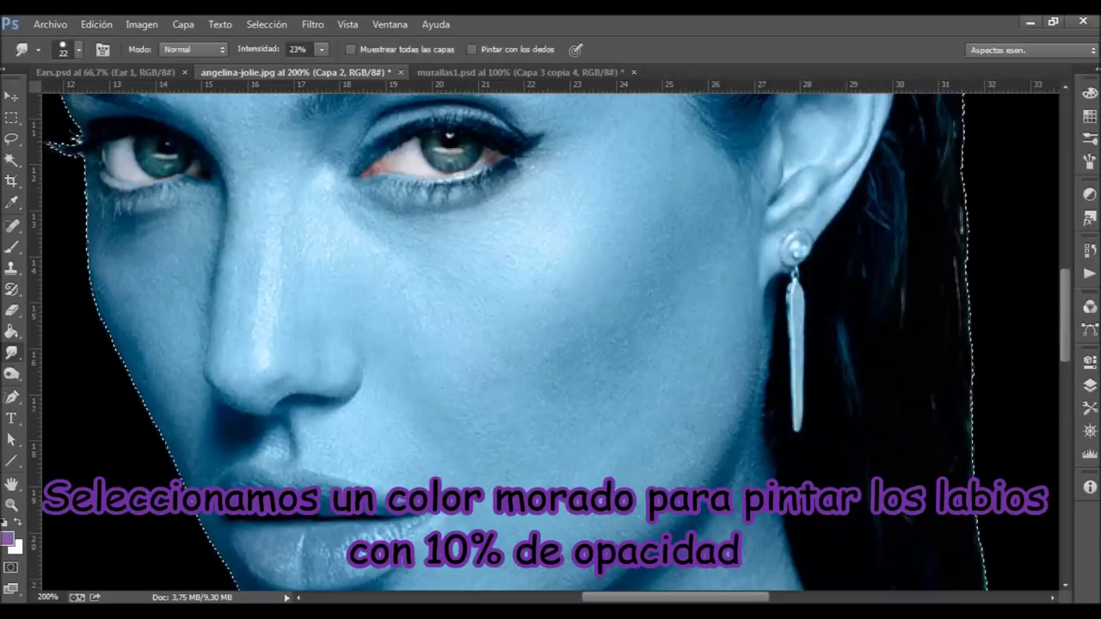
key(b)
key(1)
Tint the lower lip faintly purple with a 22 px brush.
click(78, 49)
text(22)
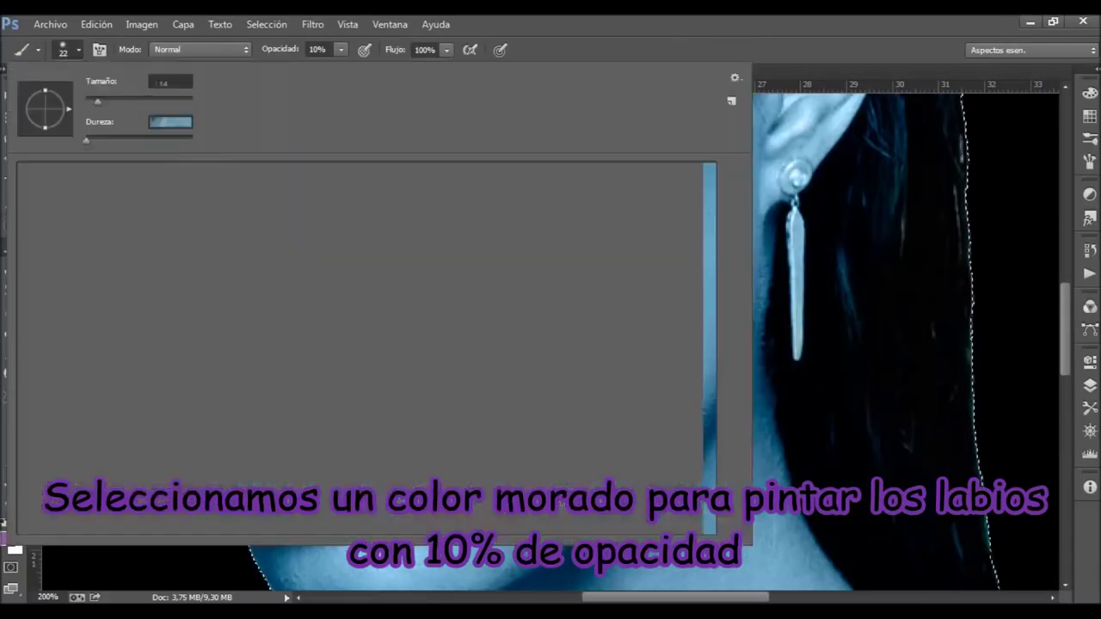
key(Return)
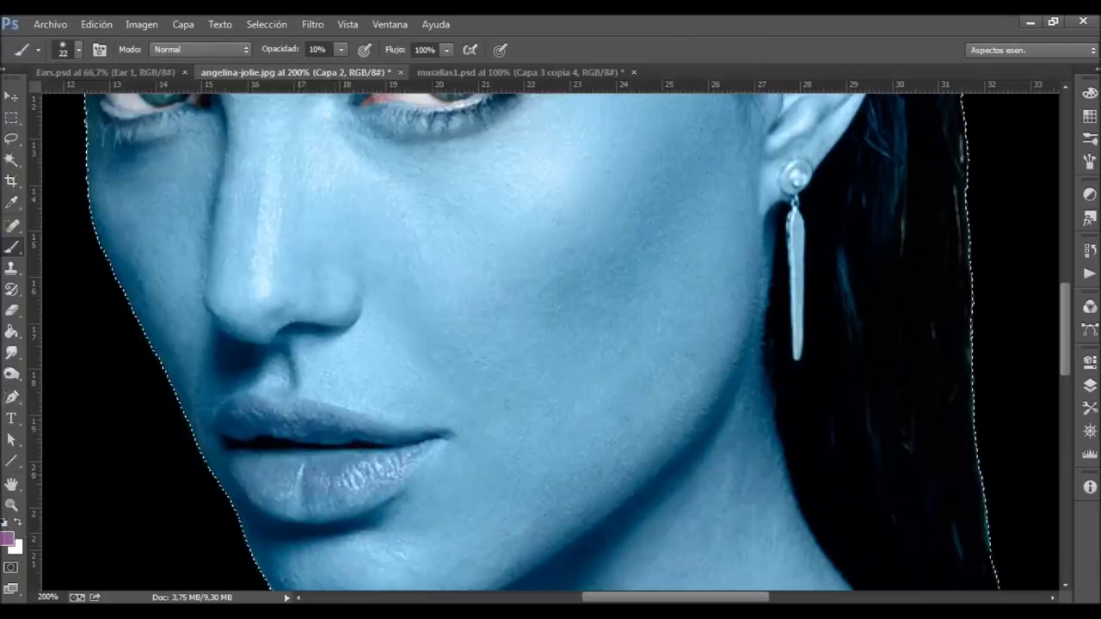
drag(219, 480, 237, 515)
Zoom out to 50% and switch to the Ears.psd document.
text(50)
key(Return)
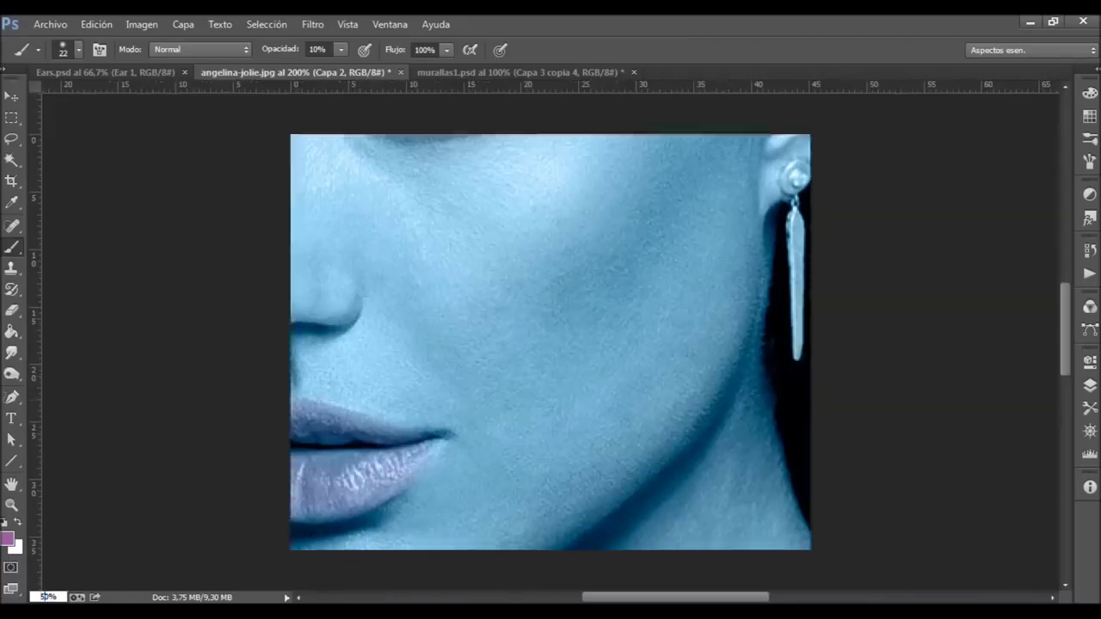
key(r)
key(ctrl+shift+Tab)
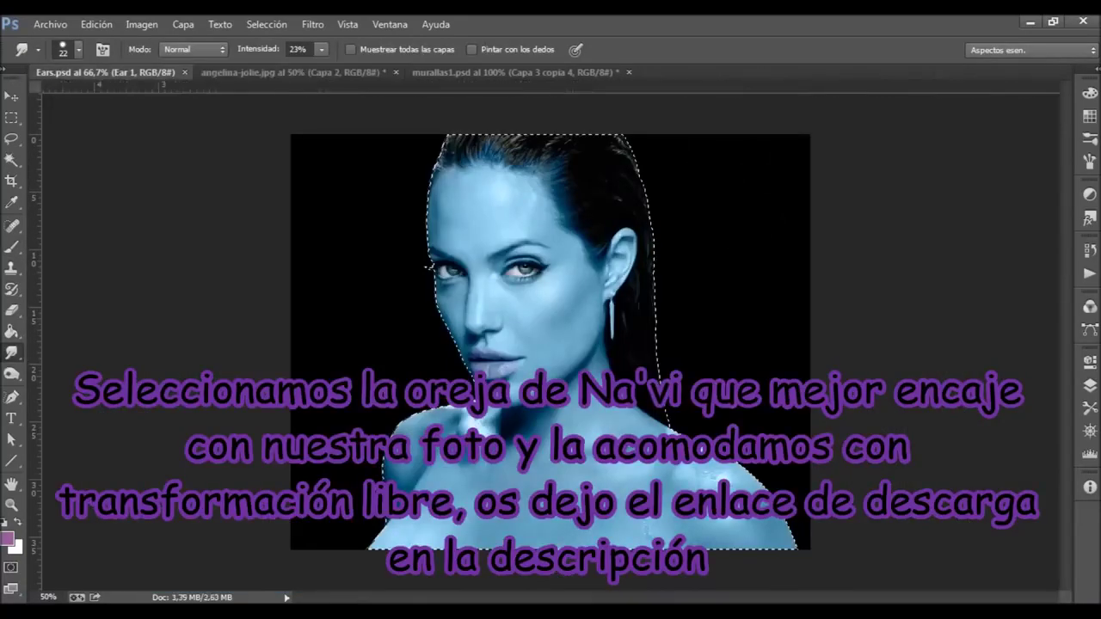
Copy the Na'vi ear from Ears.psd and paste it into the portrait as a new layer.
key(l)
key(F7)
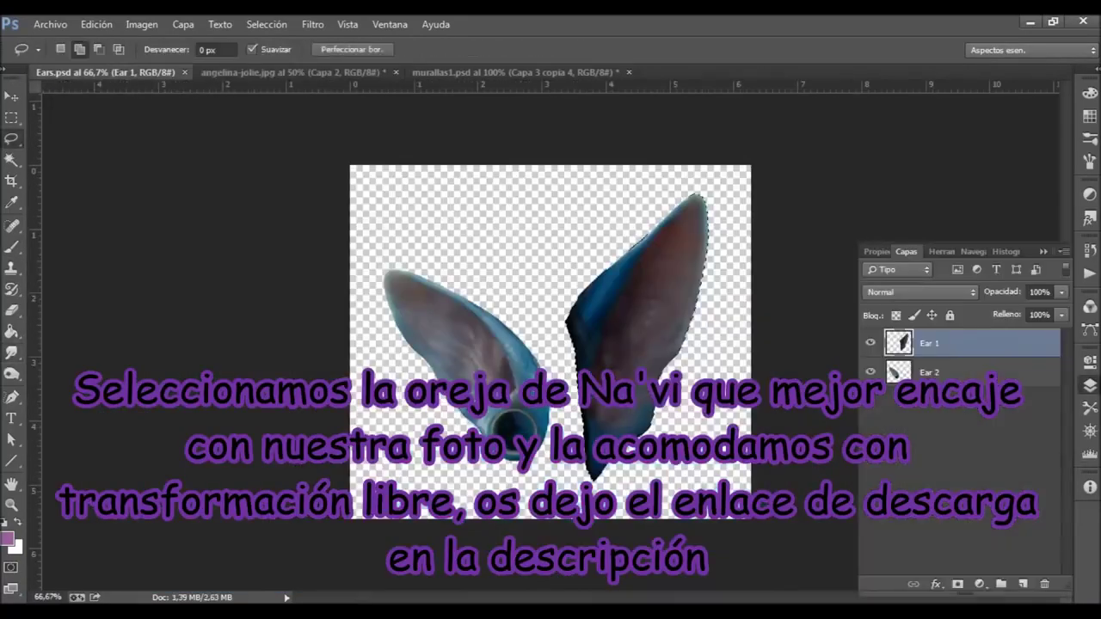
key(ctrl+c)
key(ctrl+Tab)
key(ctrl+v)
key(v)
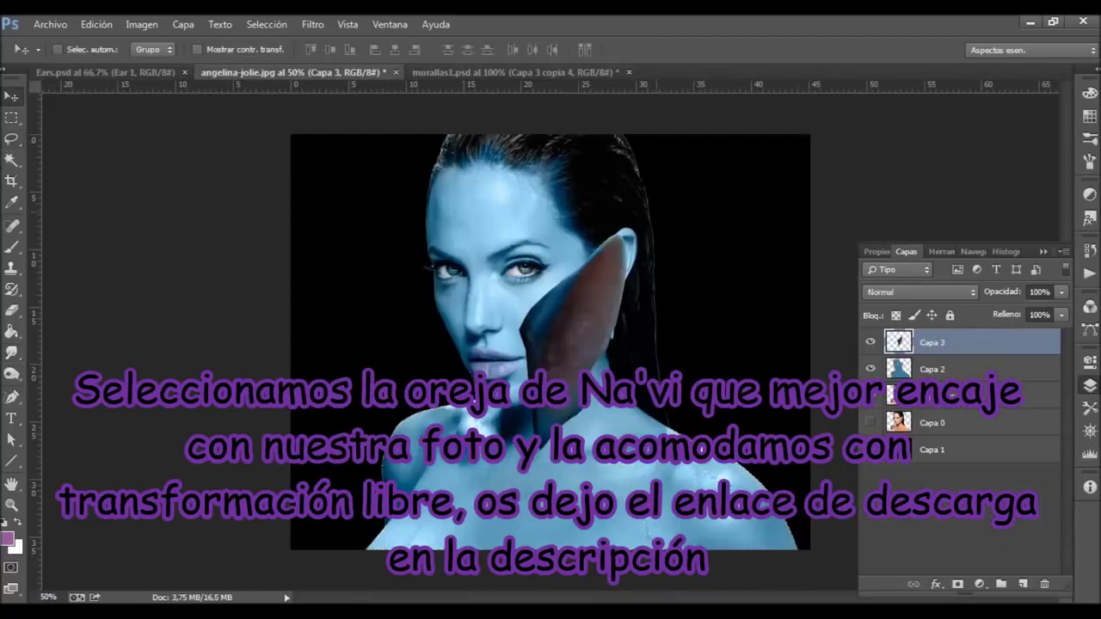
Paint blue over the nose, lips, chin, neck, shoulders and orange chest patches.
mouse_move(447, 284)
mouse_down()
mouse_move(490, 331)
mouse_move(495, 395)
mouse_up()
mouse_move(482, 318)
mouse_down()
mouse_move(602, 404)
mouse_move(714, 456)
mouse_move(395, 516)
mouse_up()
mouse_move(387, 464)
mouse_down()
mouse_move(516, 421)
mouse_move(731, 516)
mouse_up()
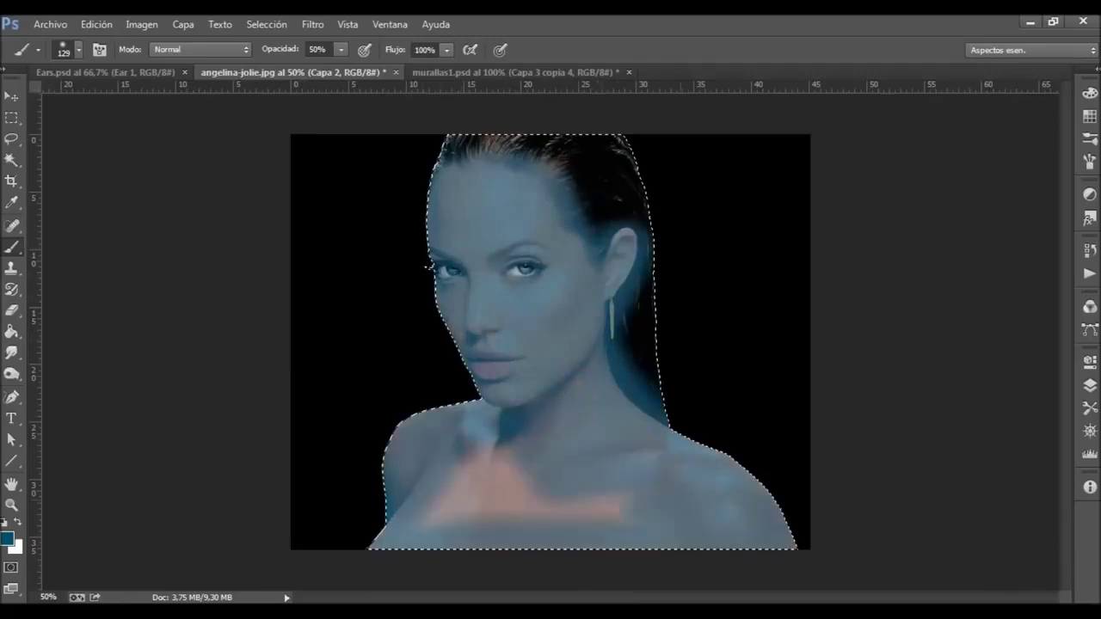
drag(632, 507, 430, 507)
drag(434, 499, 529, 447)
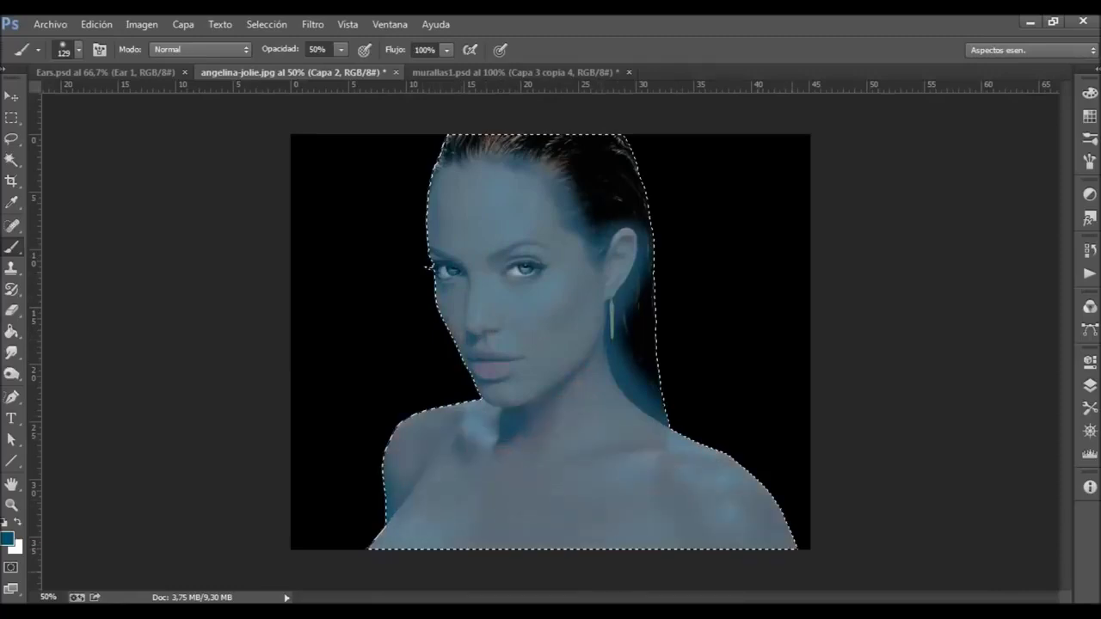
Brush the #3c6986 tone over the forehead, face, neck, shoulders and chest.
click(6, 538)
text(3c6986)
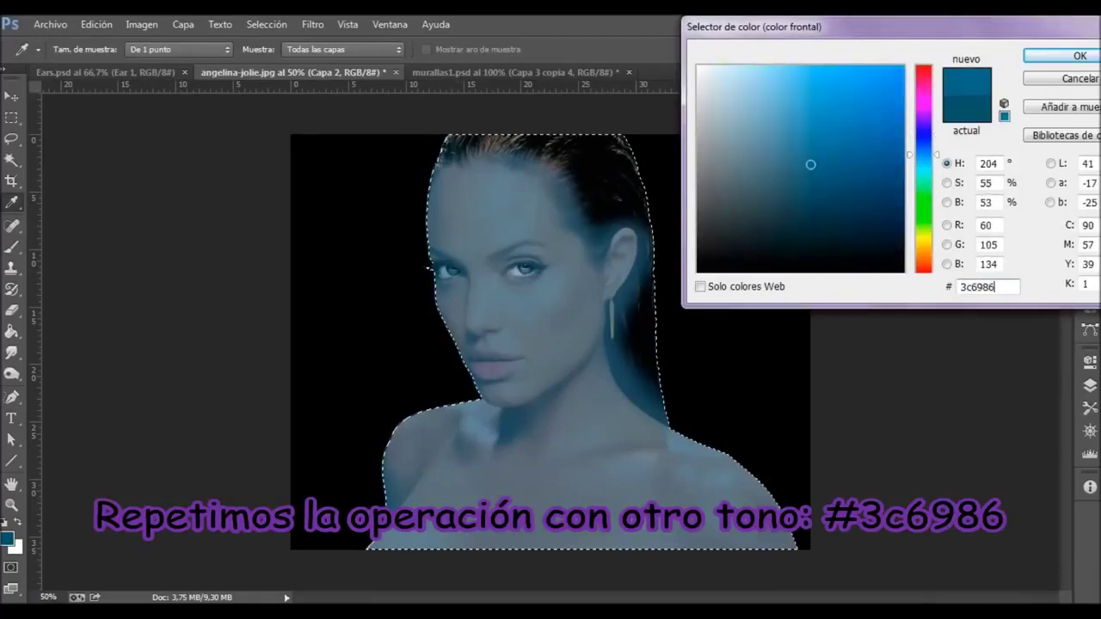
key(Return)
mouse_move(482, 283)
mouse_down()
mouse_move(447, 172)
mouse_move(550, 198)
mouse_up()
drag(550, 275, 567, 533)
drag(602, 361, 756, 499)
mouse_move(464, 490)
mouse_down()
mouse_move(602, 499)
mouse_move(645, 473)
mouse_up()
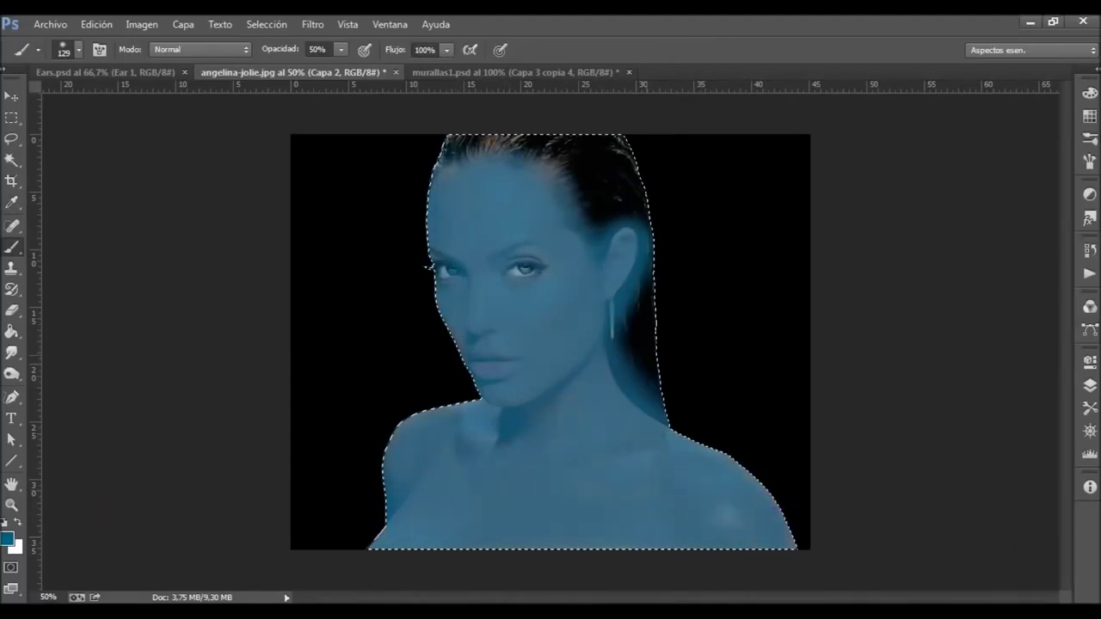
Set the skin paint layer's blend mode to Color.
click(1090, 385)
click(911, 292)
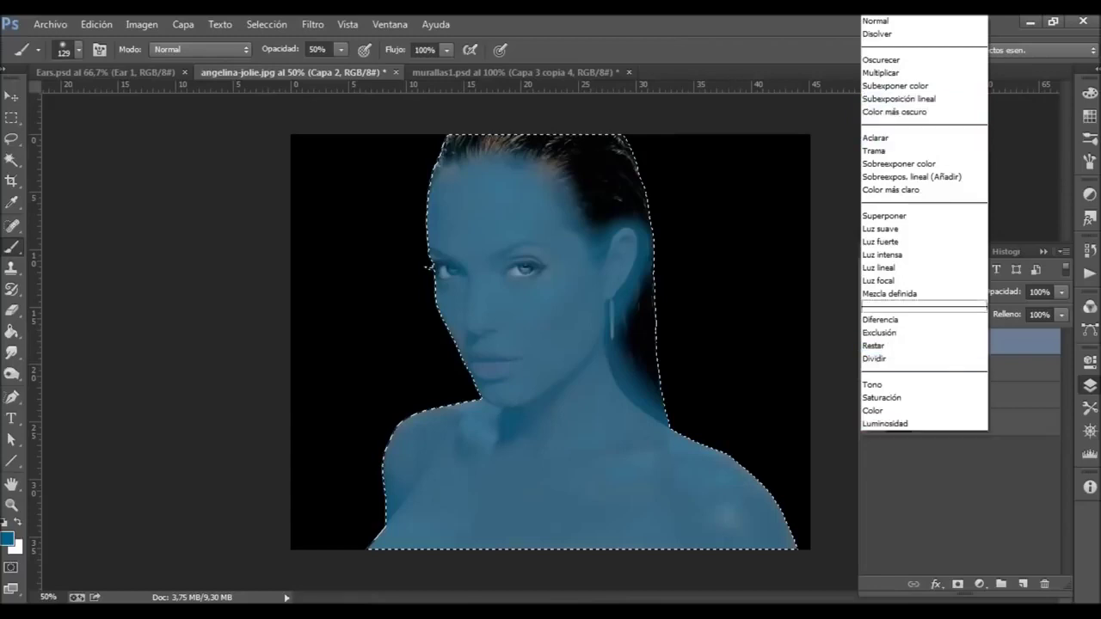
click(871, 410)
click(1090, 385)
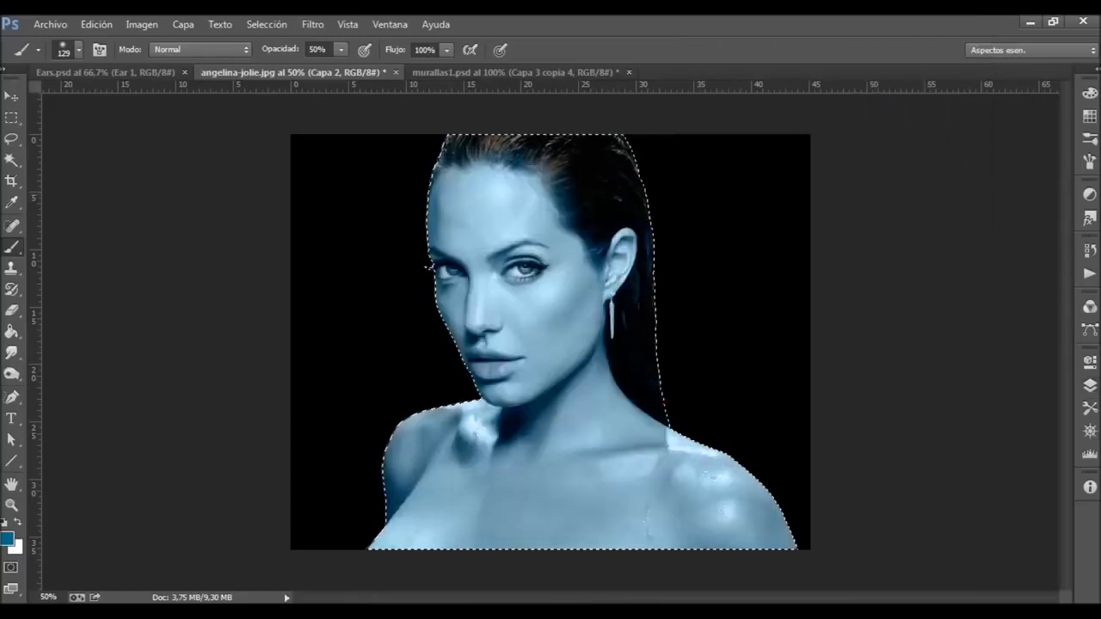
Enter 5480 as the new dark blue foreground colour.
click(7, 537)
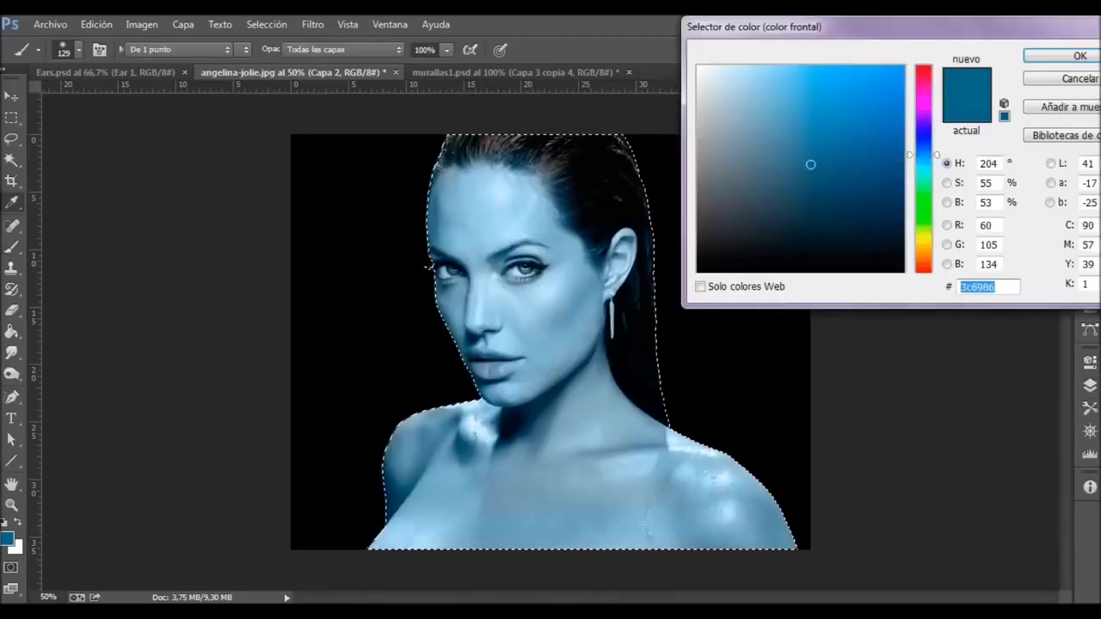
text(54)
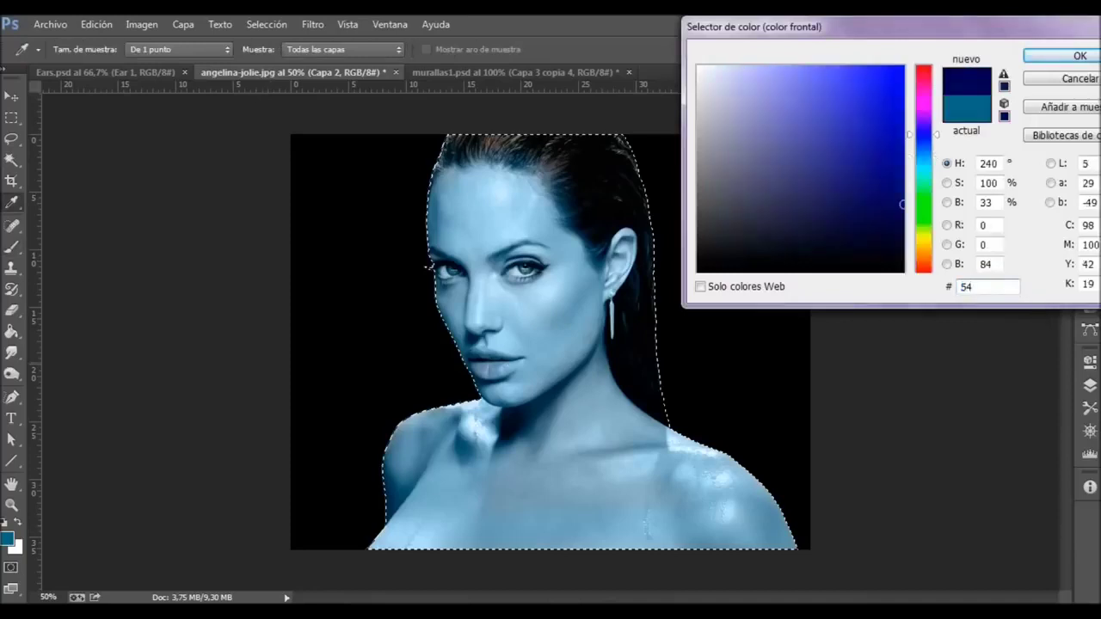
text(80)
key(Return)
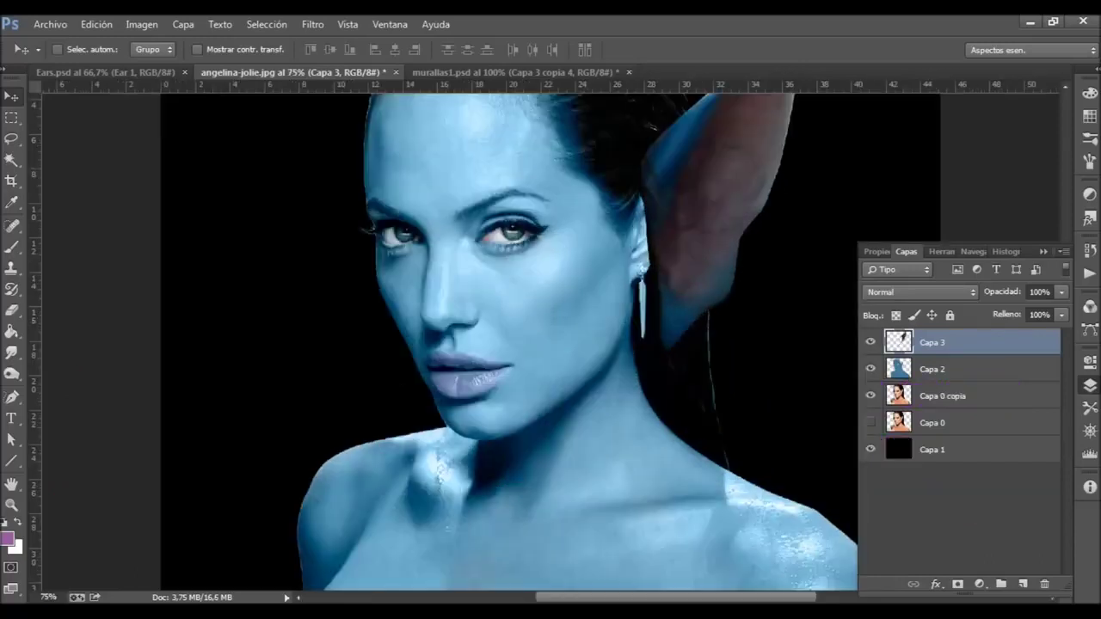
Free-transform the pasted ear, shrinking it and moving it toward the head.
click(12, 117)
right_click(613, 209)
click(671, 373)
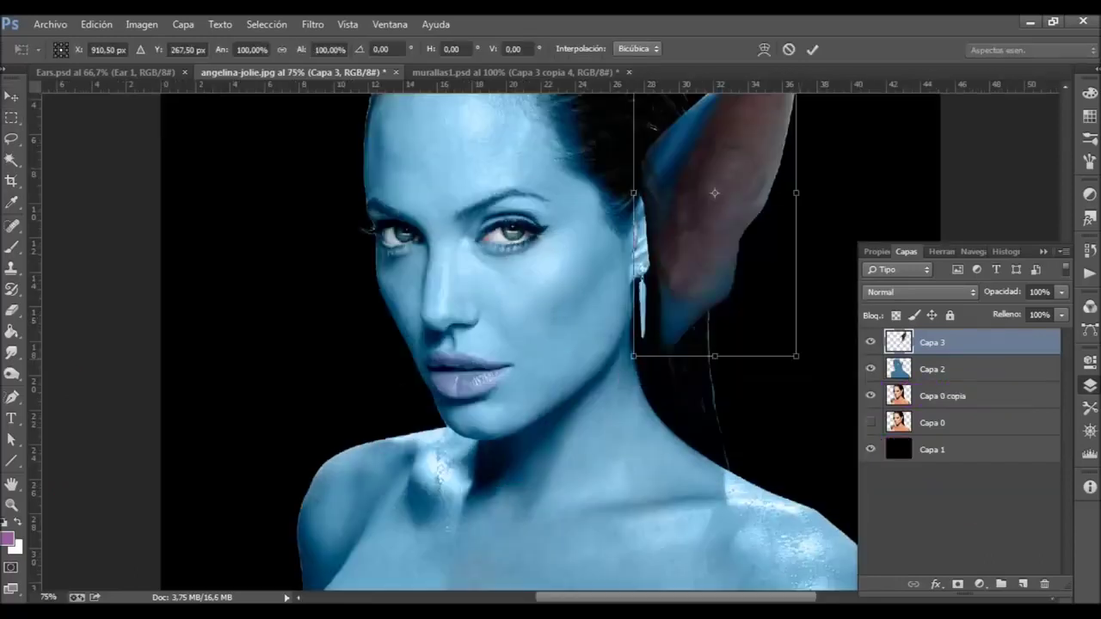
key(F7)
scroll(694, 151, up, 2)
drag(745, 86, 737, 147)
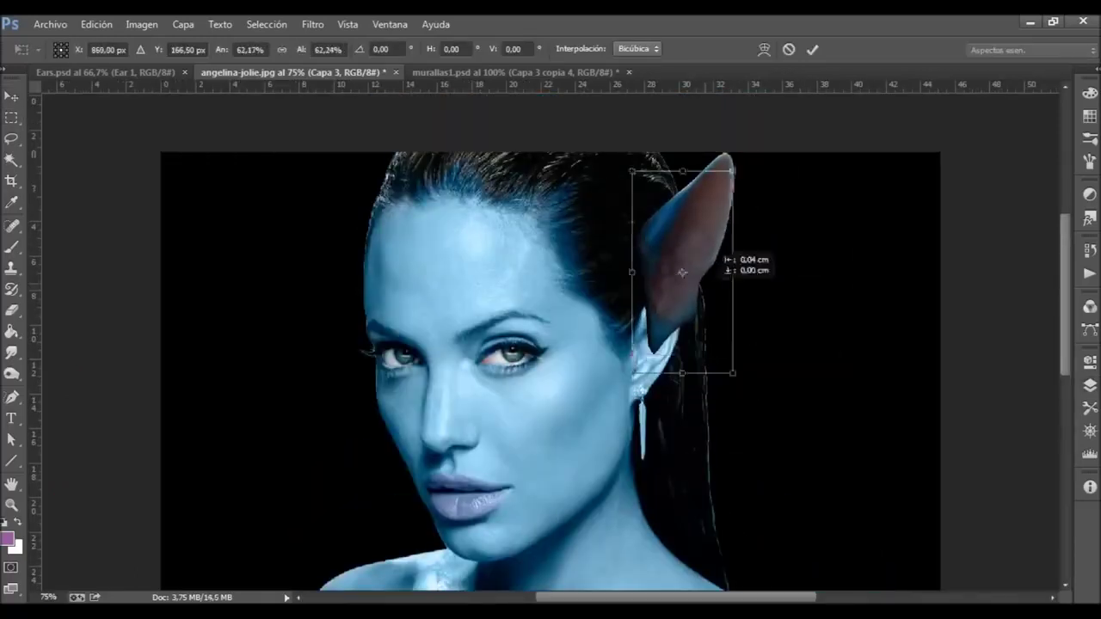
drag(739, 251, 721, 326)
Rotate the ear about 5 degrees, fit it over the real ear and commit.
drag(813, 297, 812, 273)
drag(665, 258, 727, 242)
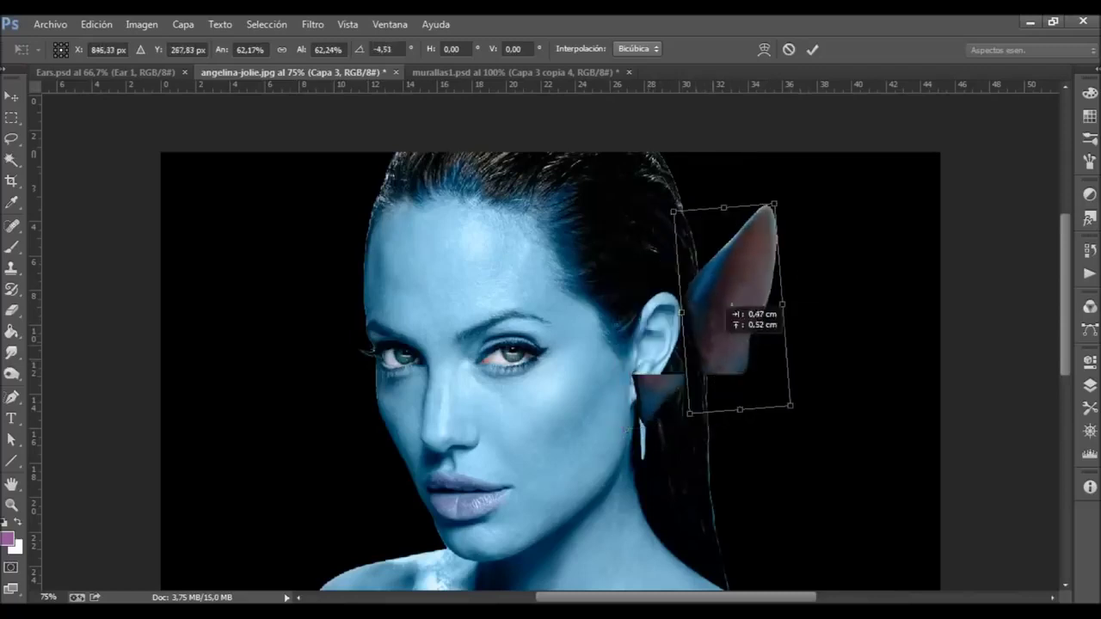
drag(730, 308, 675, 322)
drag(740, 258, 737, 329)
drag(664, 327, 671, 341)
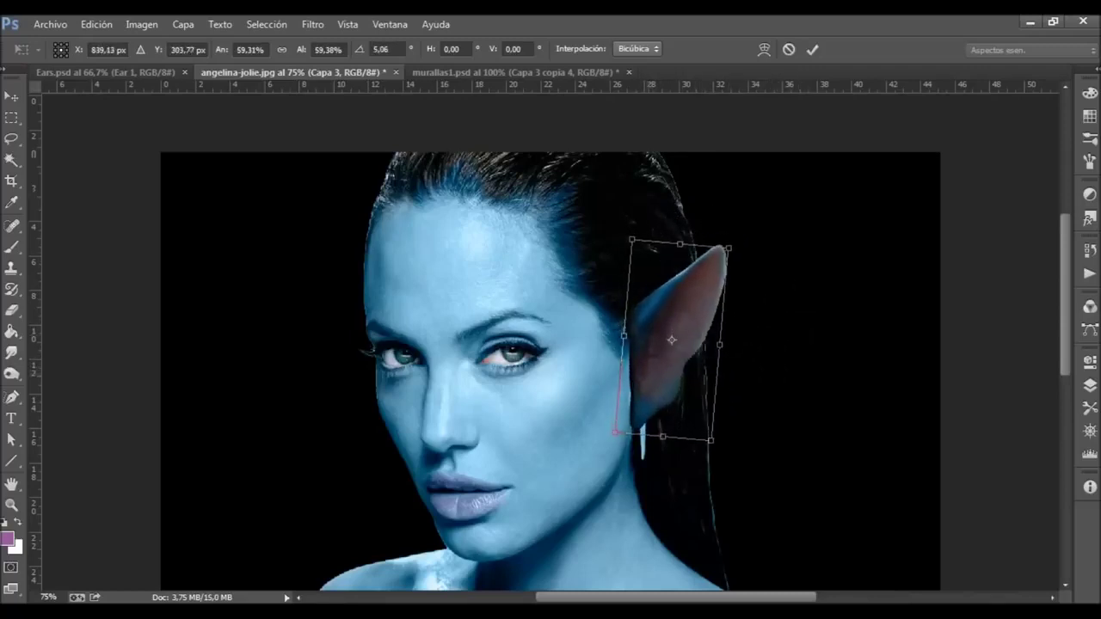
key(Return)
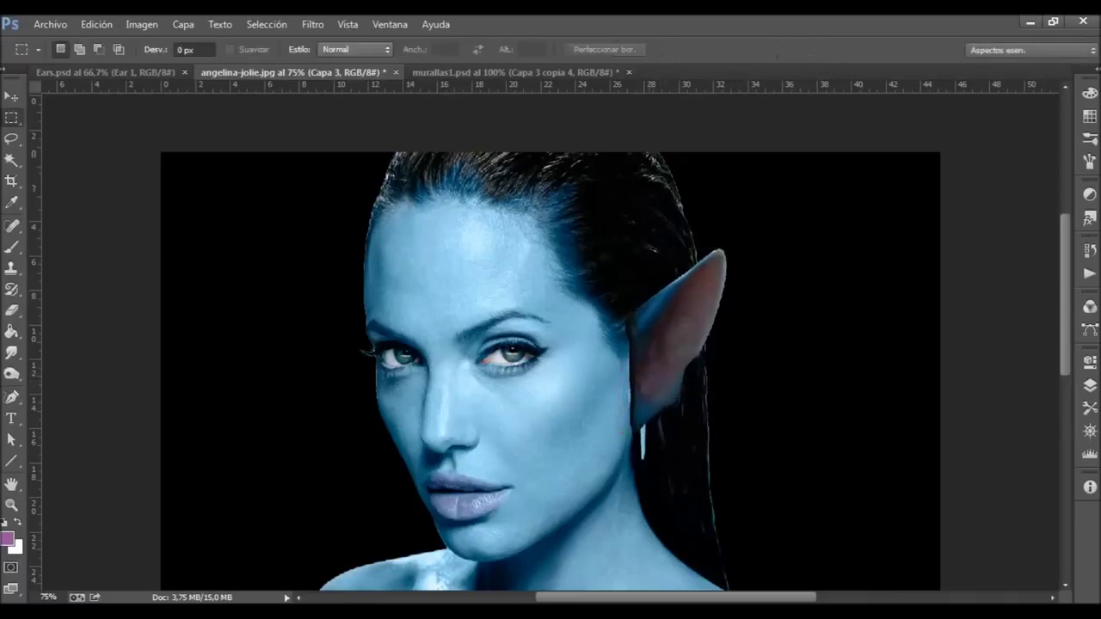
Clone hair over the white streak below the ear on the Capa 0 copia layer.
click(1089, 385)
click(931, 449)
click(942, 396)
click(1089, 385)
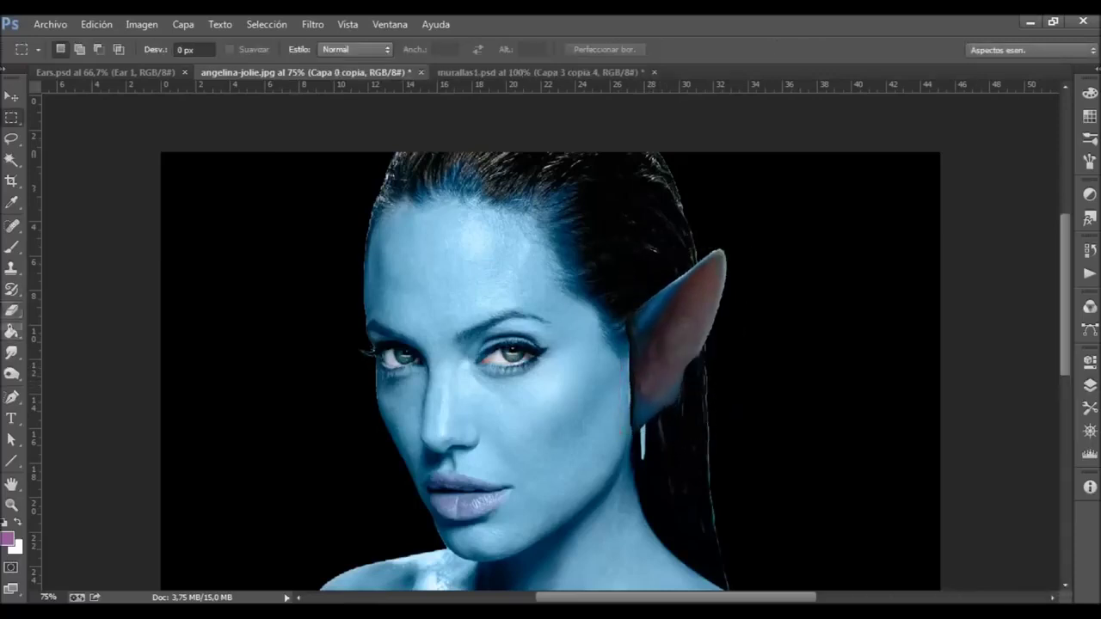
click(11, 267)
drag(643, 426, 643, 460)
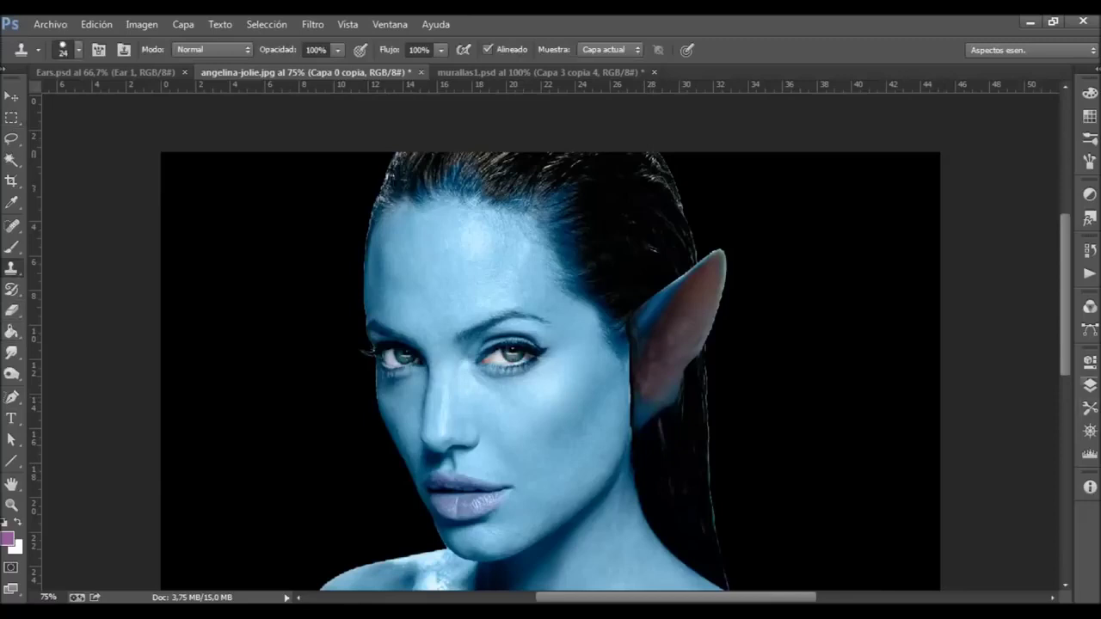
Load the ear's outline as a selection and brush its edges light blue at 20% opacity.
click(1089, 386)
click(941, 340)
ctrl+click(903, 340)
click(1090, 385)
click(11, 247)
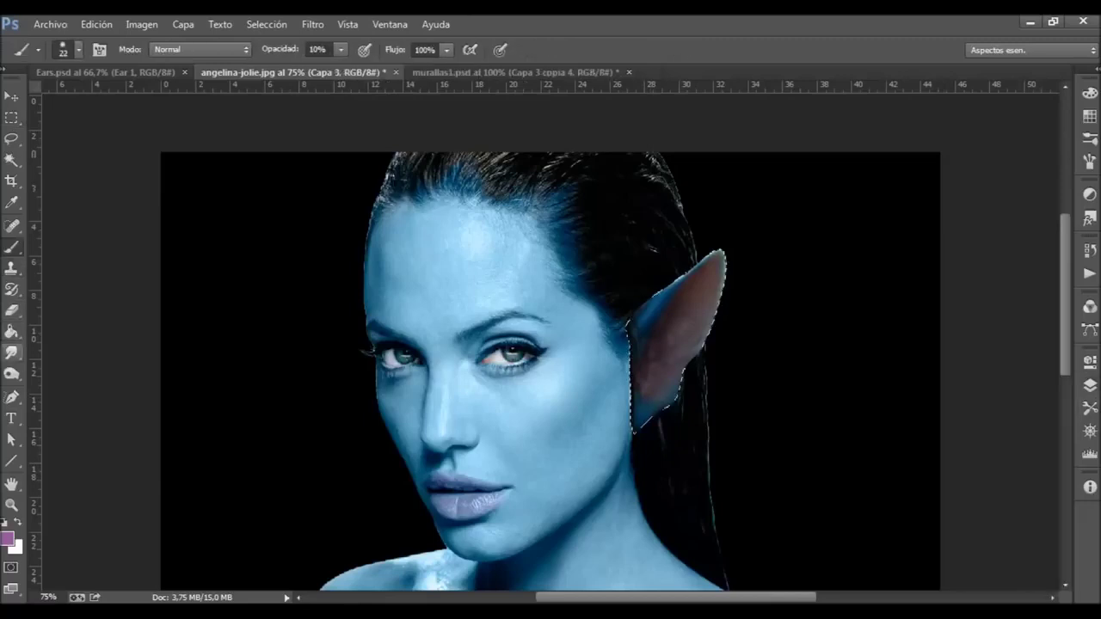
alt+click(641, 337)
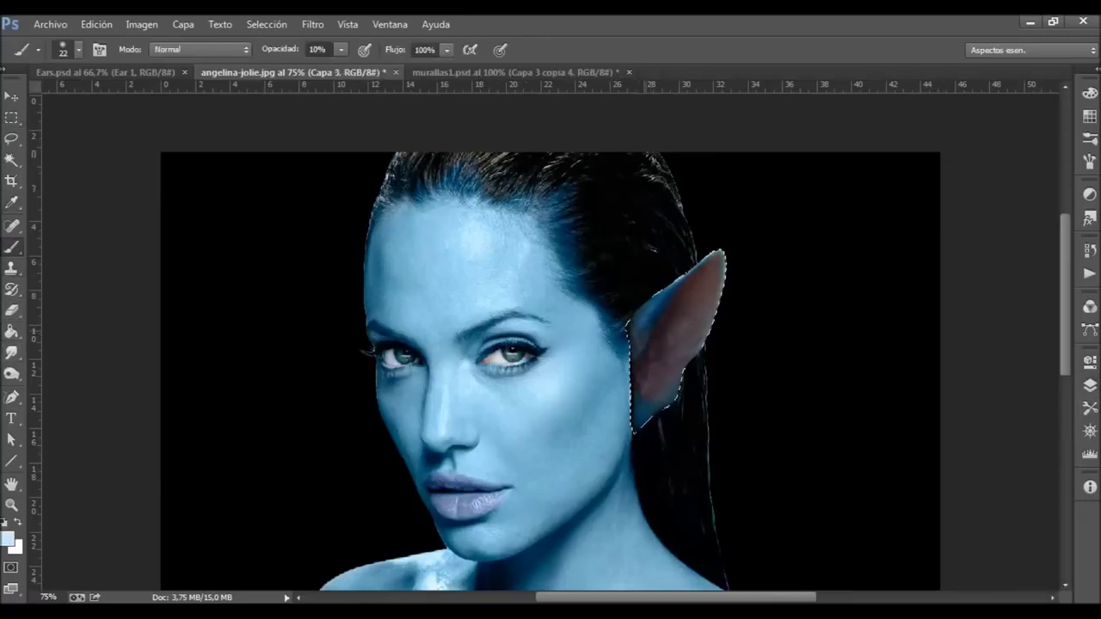
click(341, 49)
mouse_move(342, 69)
mouse_down()
mouse_move(360, 68)
mouse_move(349, 69)
mouse_up()
click(340, 49)
drag(641, 430, 635, 394)
drag(638, 332, 637, 304)
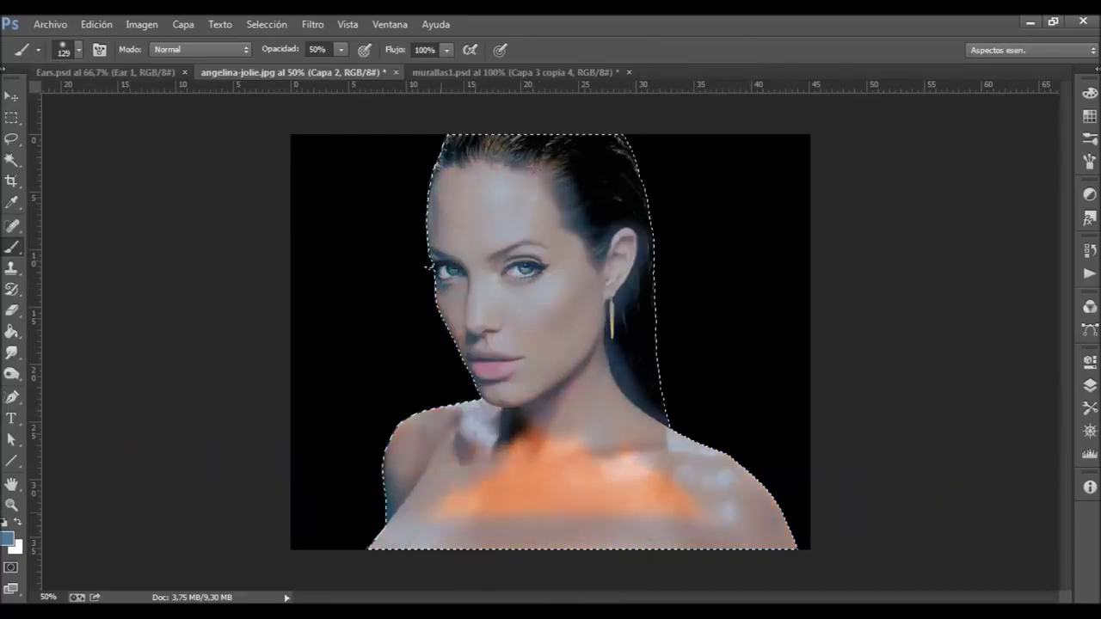
Zoom to 200% on the face and set the eraser to size 7.
click(49, 597)
text(200)
key(Return)
scroll(550, 344, up, 5)
key(e)
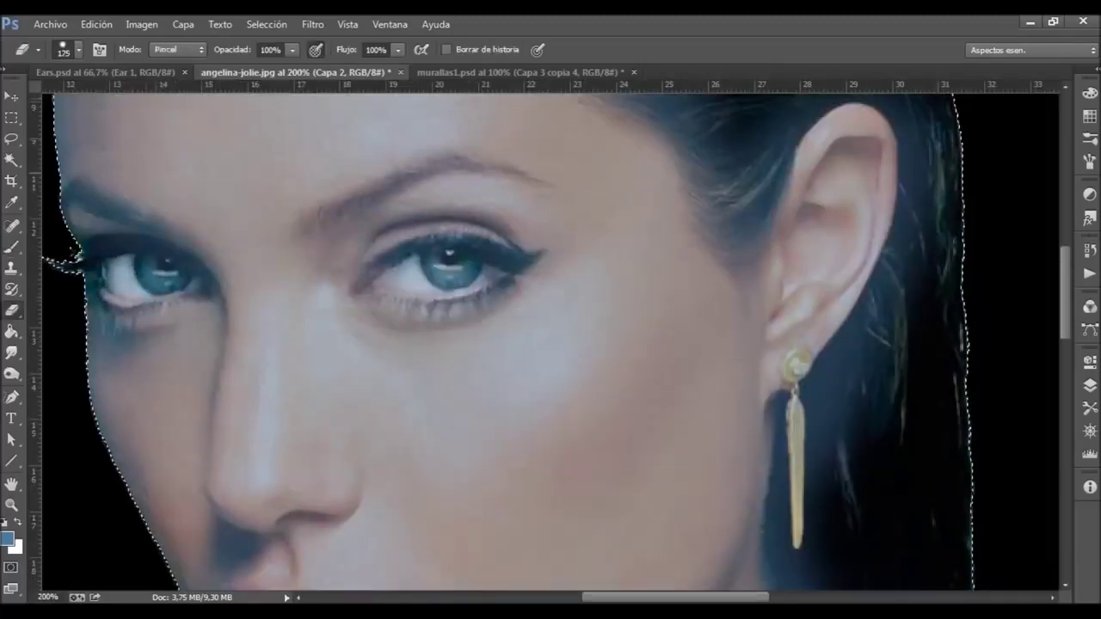
click(68, 49)
key(Return)
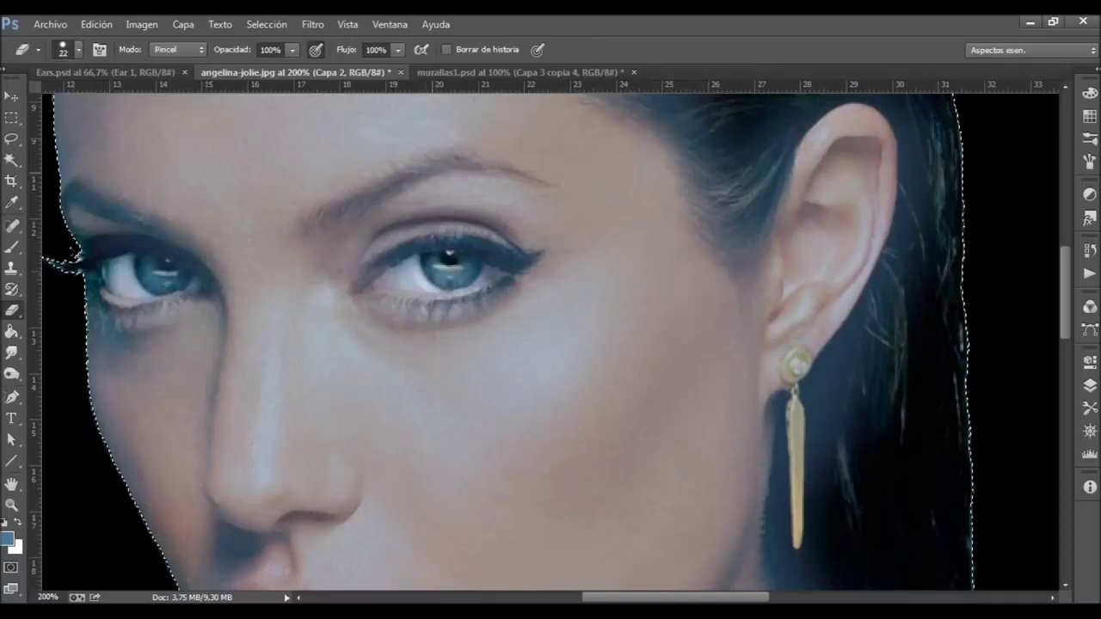
click(79, 49)
text(7)
key(Return)
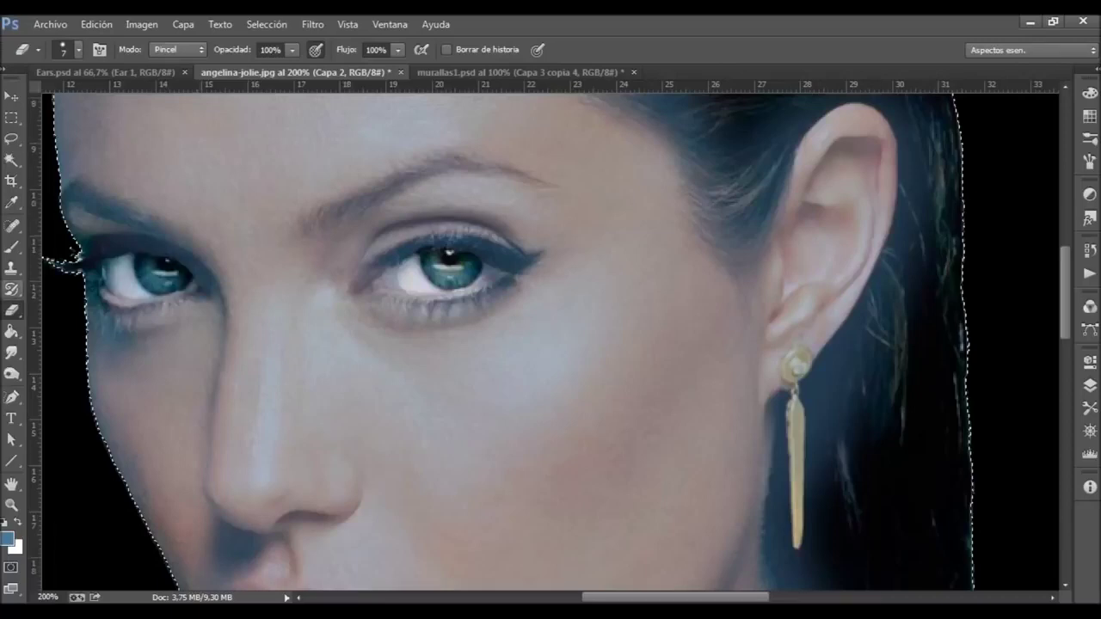
Erase the blue tint from the right eye's inner corner.
key(r)
key(e)
click(391, 279)
drag(392, 285, 419, 282)
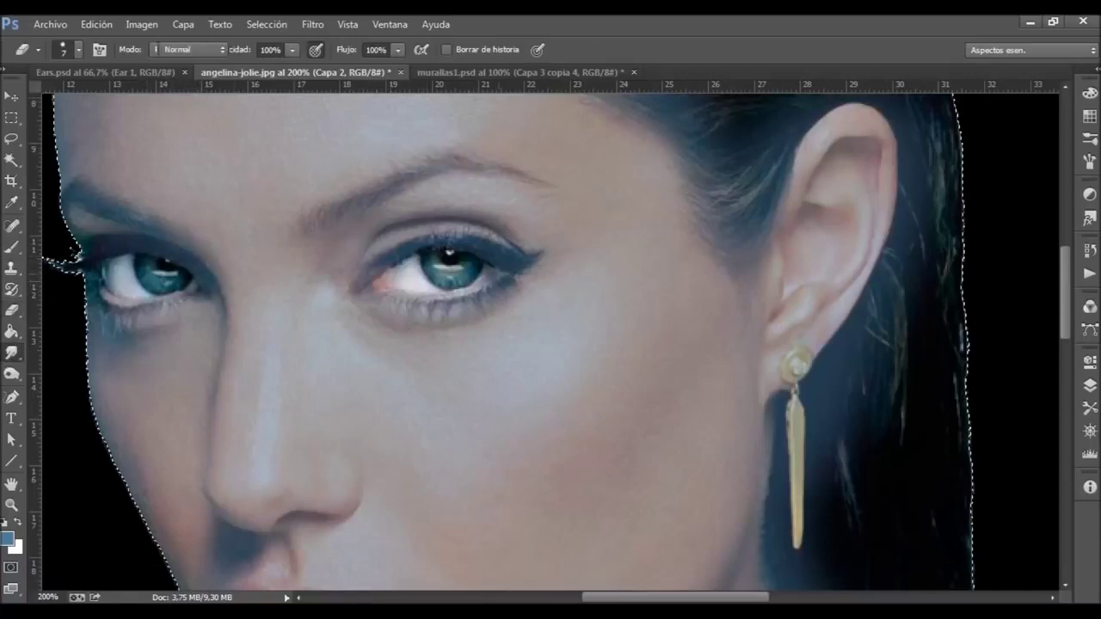
key(r)
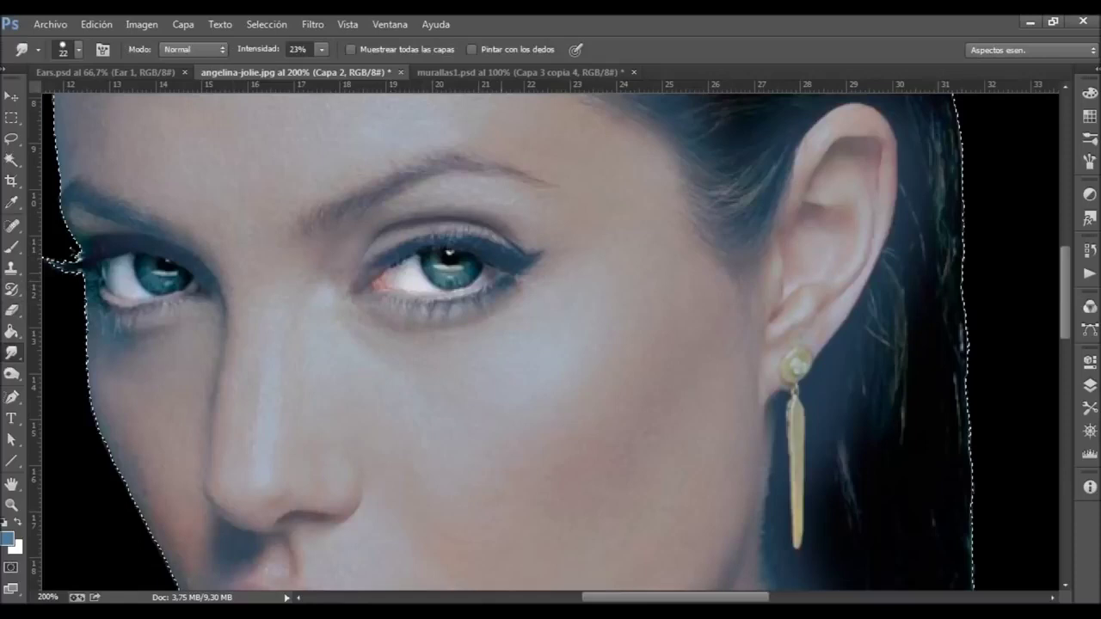
Zoom back out to 50% to view the whole image.
click(1090, 384)
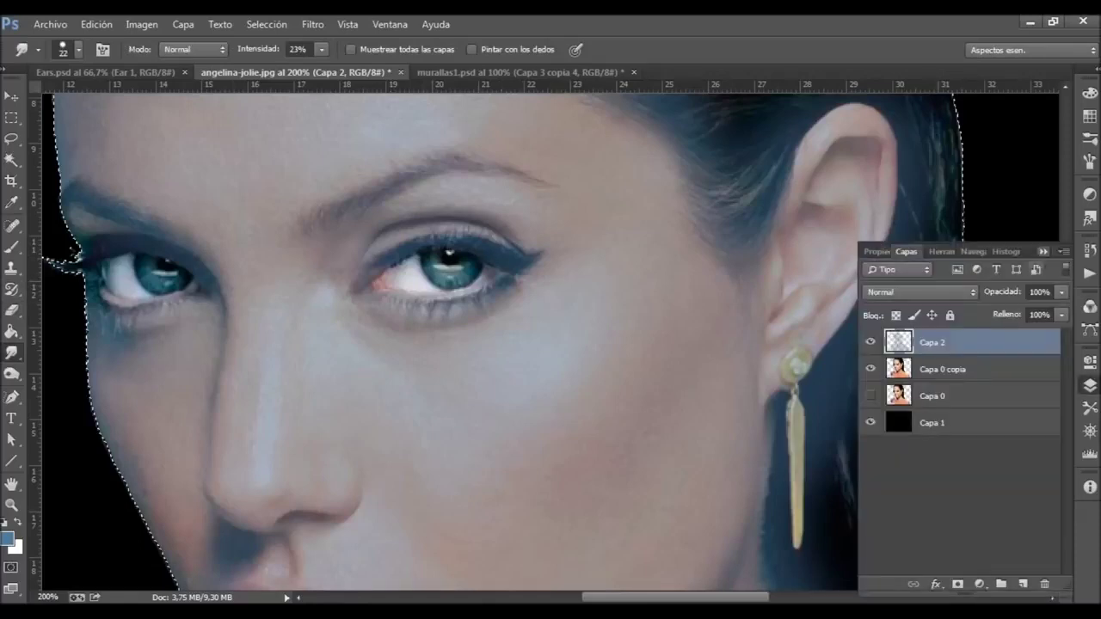
click(1043, 251)
double_click(48, 596)
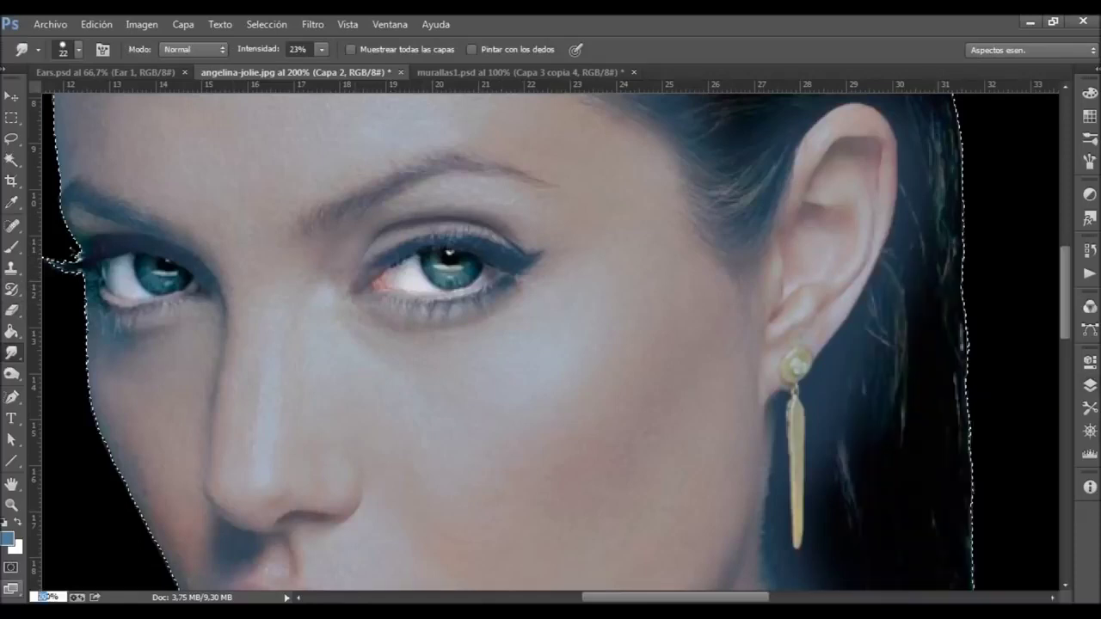
text(50)
key(Return)
Set the foreground colour to the dark blue hex 32576.
click(7, 538)
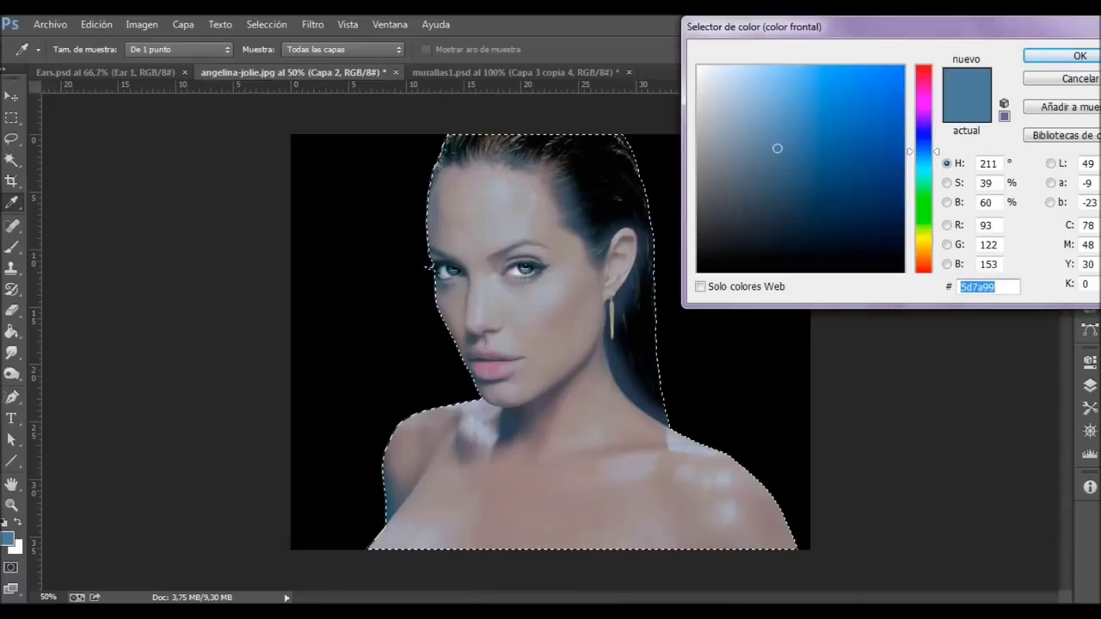
text(32576)
key(Return)
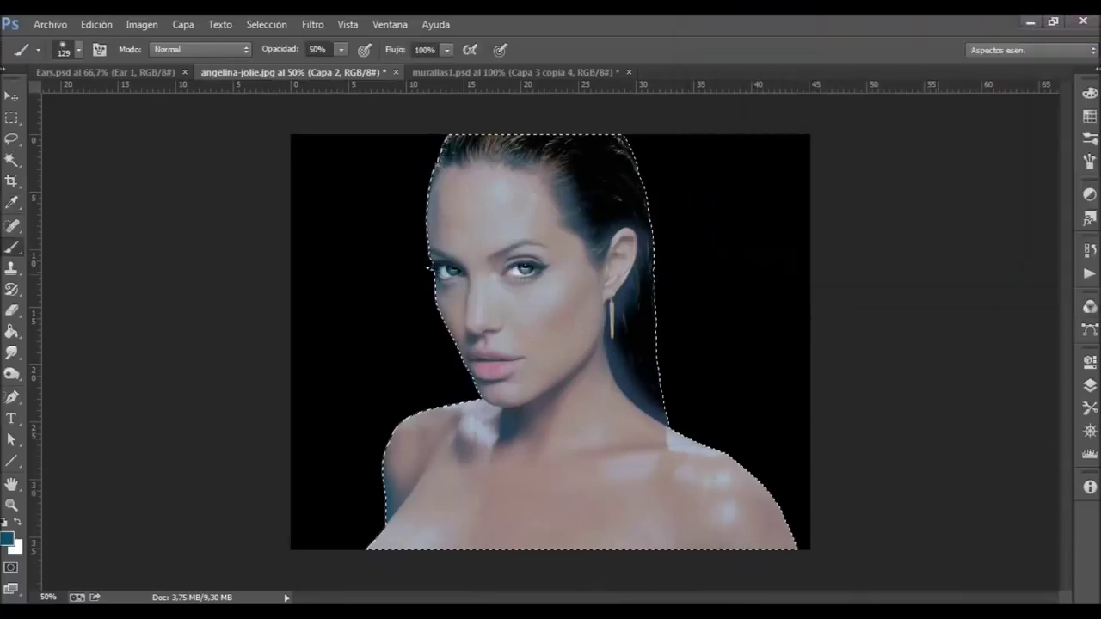